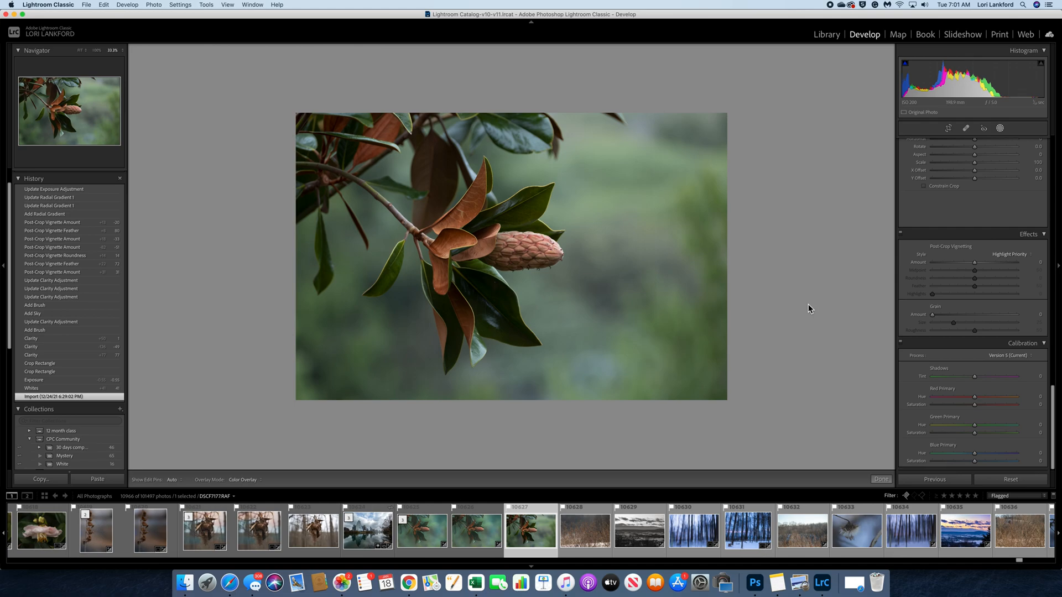
Try an overall Clarity of +100 on the magnolia photo and compare it with the original
{"action": "scroll", "coordinate": [1016, 244], "scroll_direction": "up", "scroll_amount": 10}
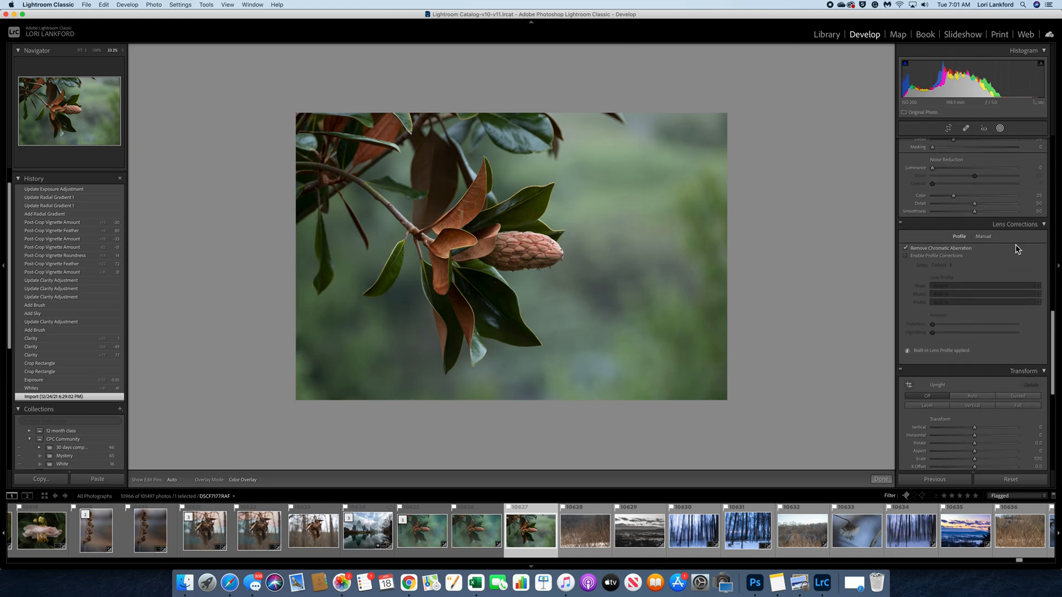
{"action": "scroll", "coordinate": [1015, 248], "scroll_direction": "up", "scroll_amount": 10}
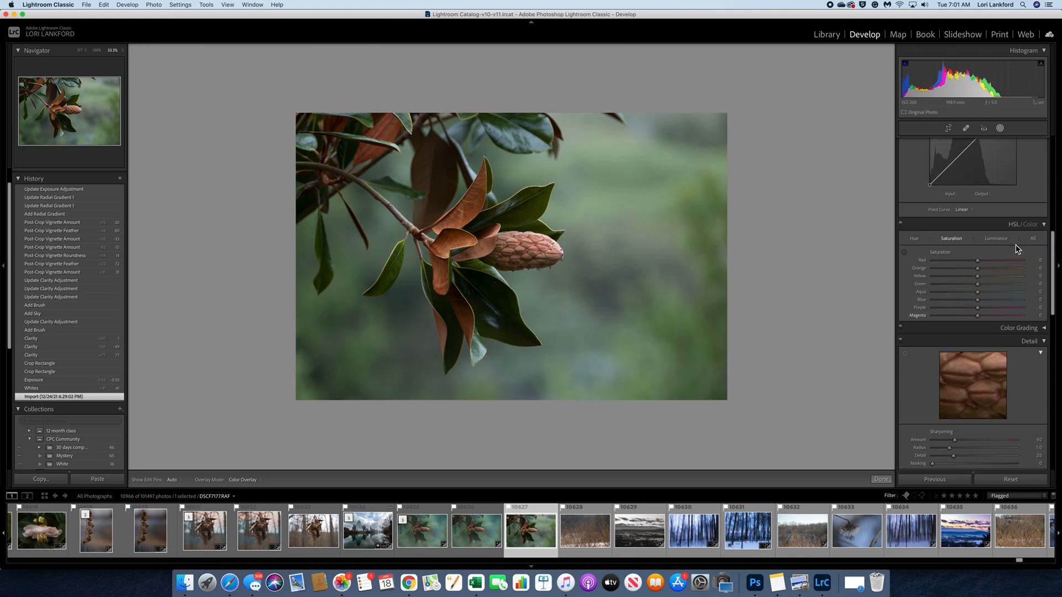
{"action": "scroll", "coordinate": [1016, 244], "scroll_direction": "down", "scroll_amount": 5}
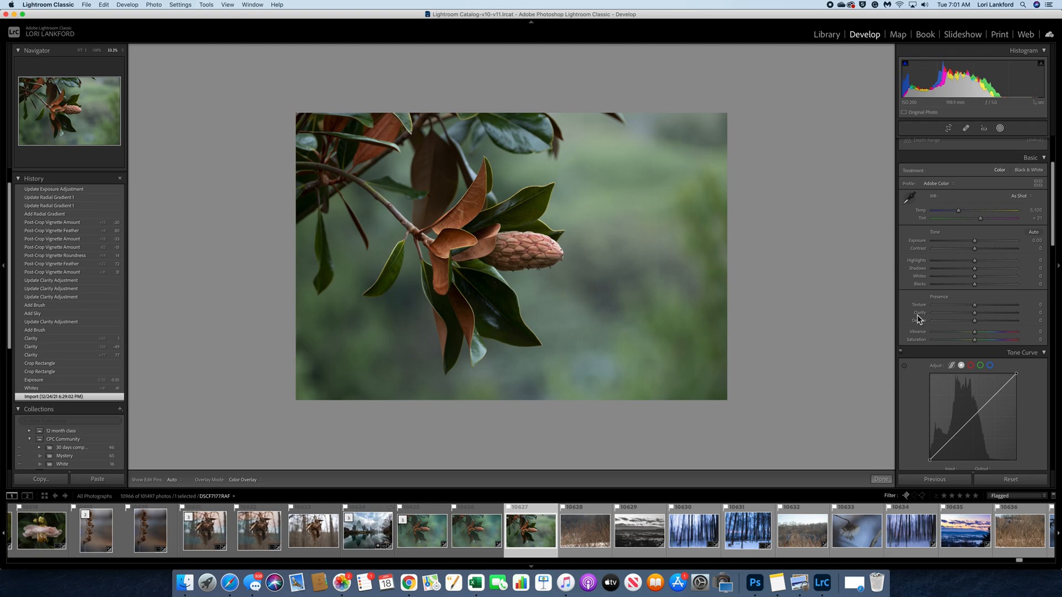
{"action": "left_click_drag", "start_coordinate": [974, 313], "coordinate": [1023, 321]}
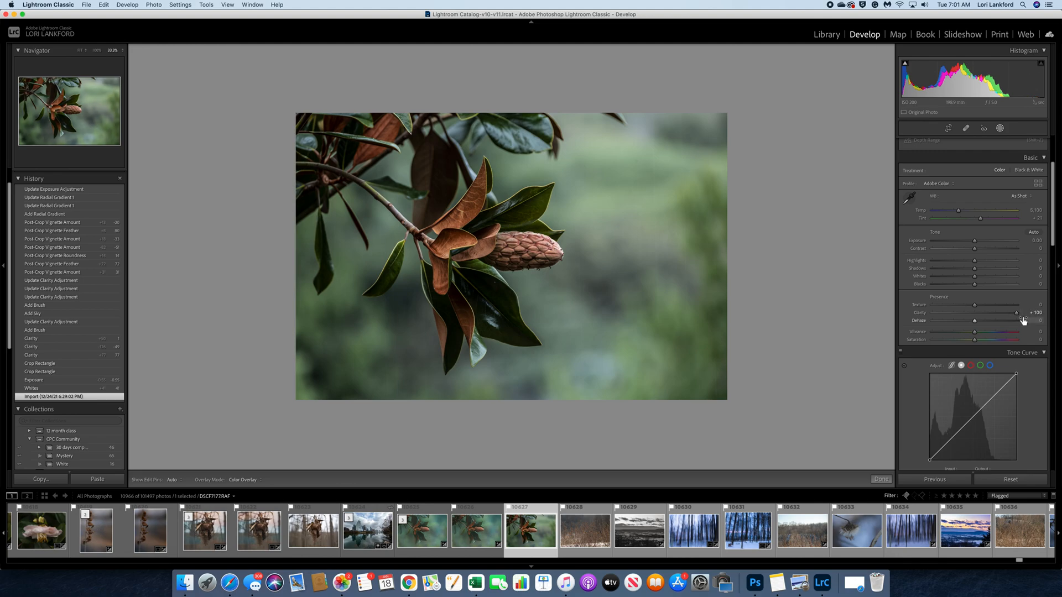
{"action": "key", "text": "backslash"}
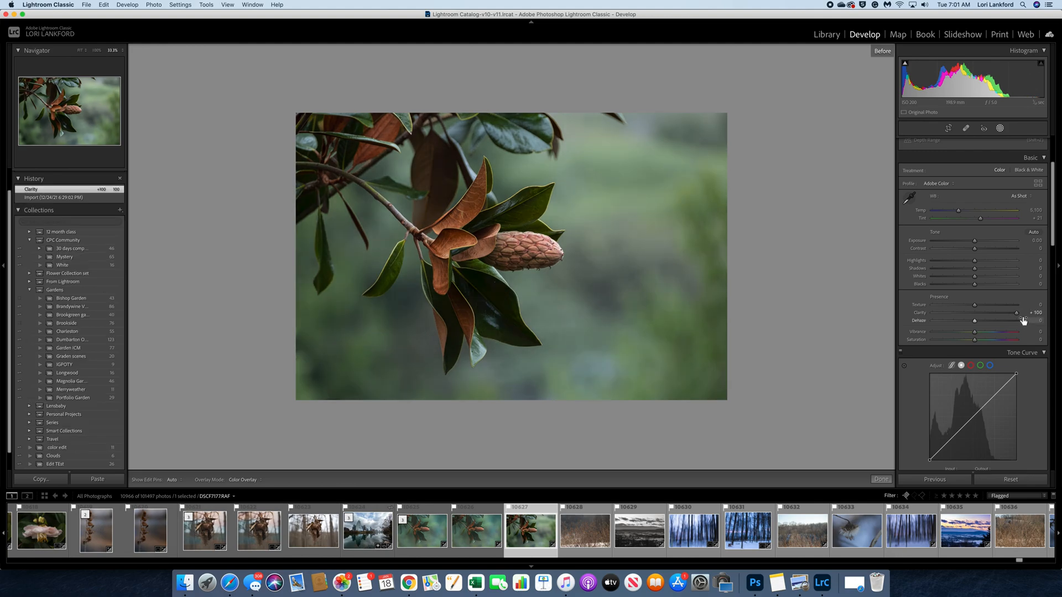
{"action": "key", "text": "backslash"}
{"action": "key", "text": "backslash"}
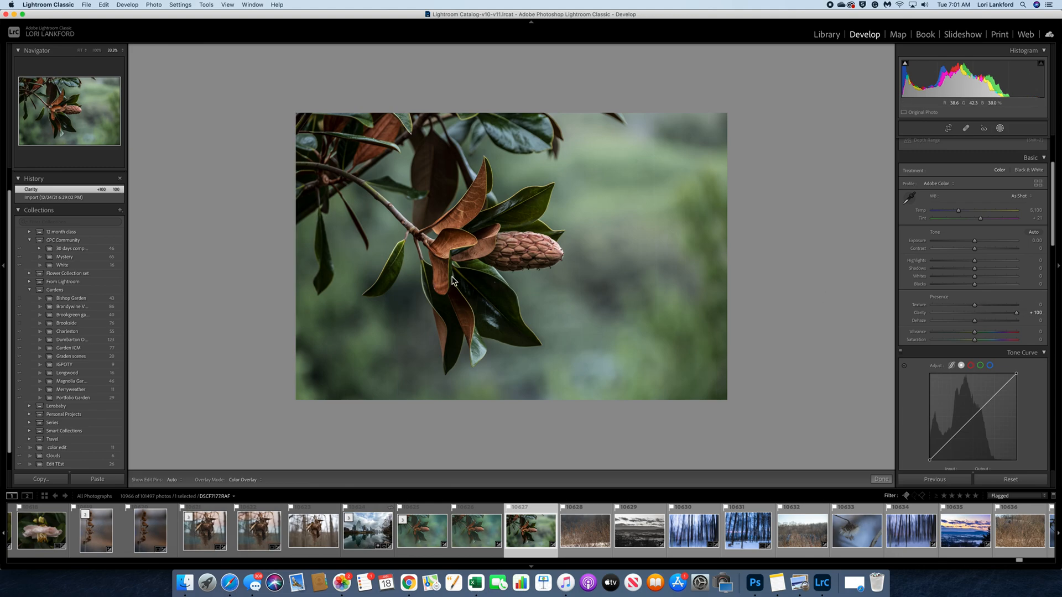
Try an overall Clarity of -66 on the photo, and reset Clarity to 0
{"action": "left_click", "coordinate": [975, 313]}
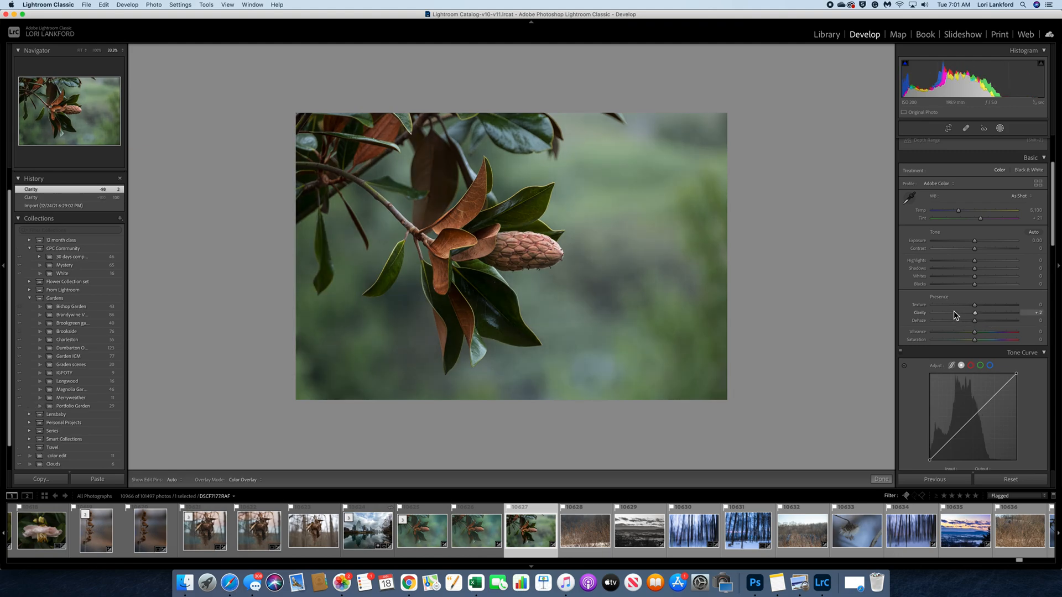
{"action": "left_click", "coordinate": [952, 313]}
{"action": "left_click", "coordinate": [947, 313]}
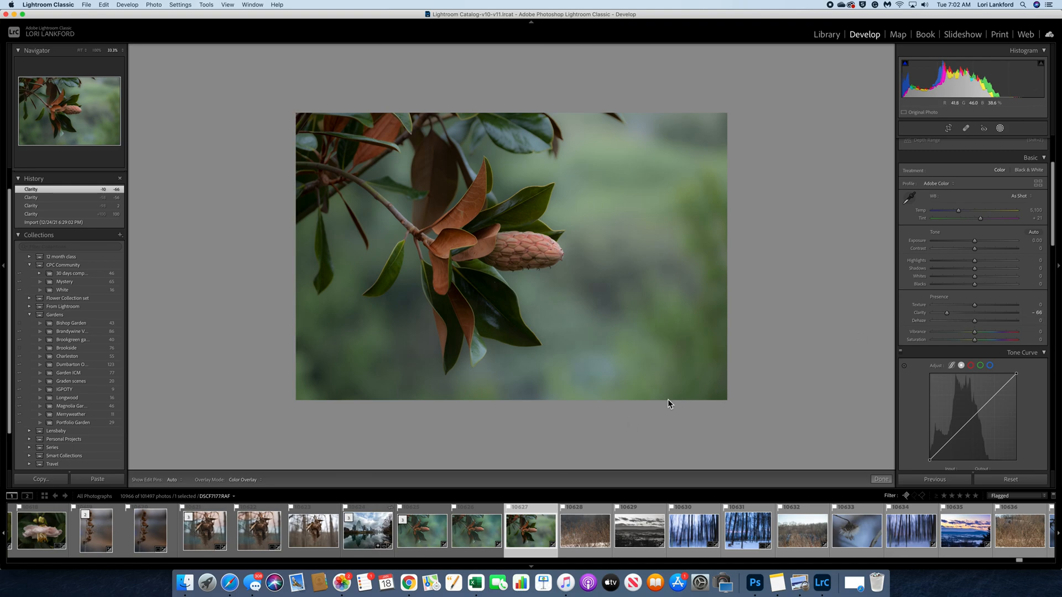
{"action": "left_click", "coordinate": [974, 313]}
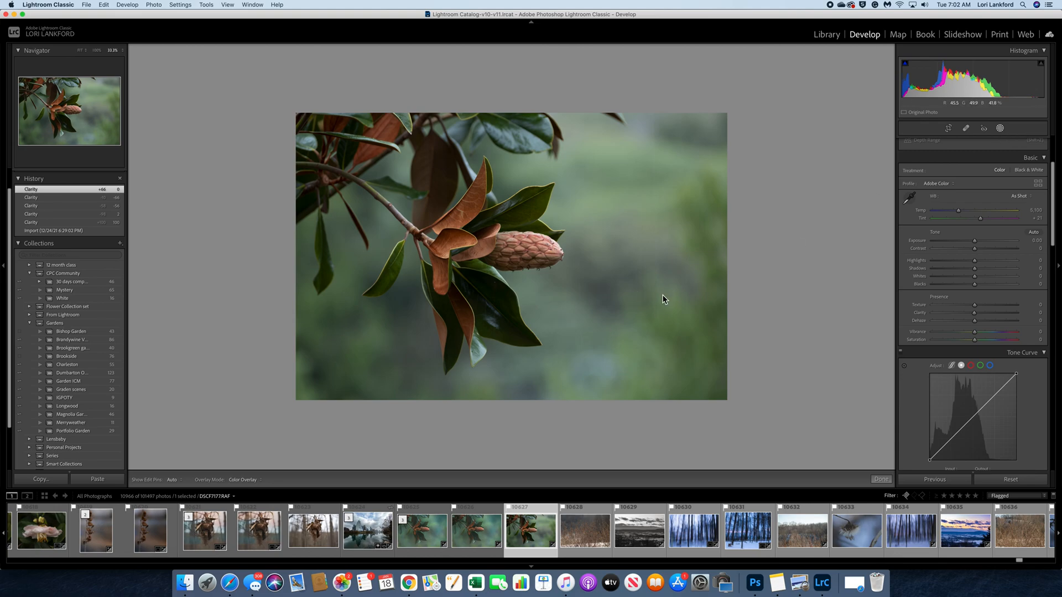
Create a brush mask with Auto Mask and a smaller brush, painted over the magnolia seed cone
{"action": "left_click", "coordinate": [1000, 129]}
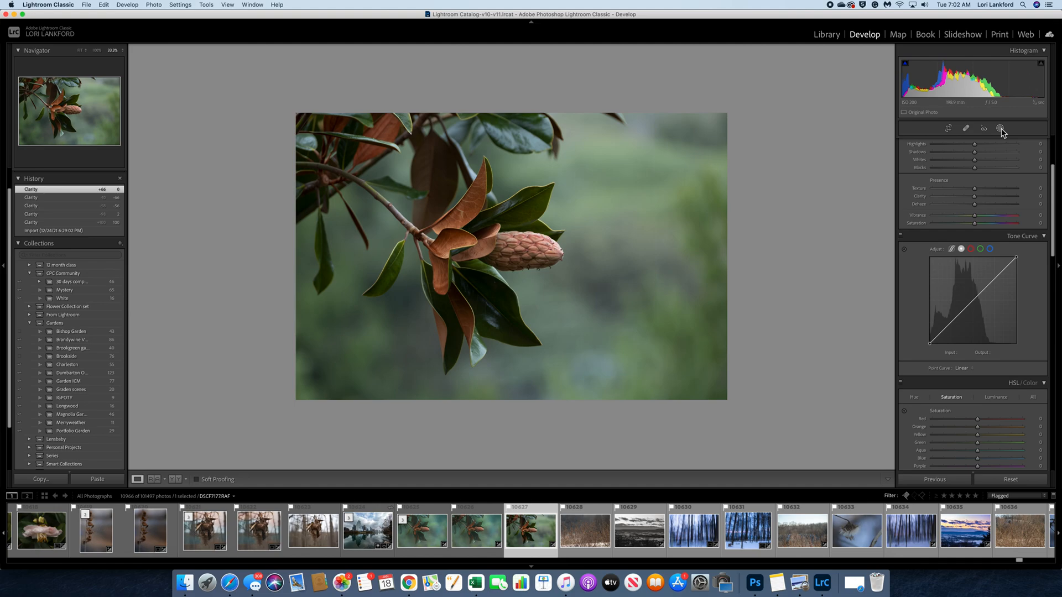
{"action": "left_click", "coordinate": [1000, 129]}
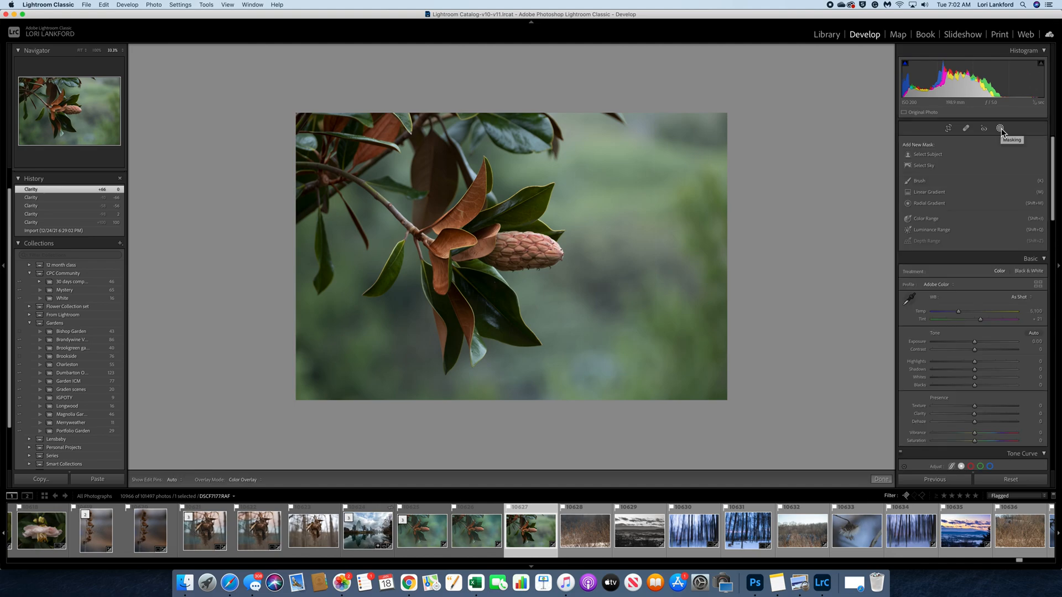
{"action": "left_click", "coordinate": [918, 180]}
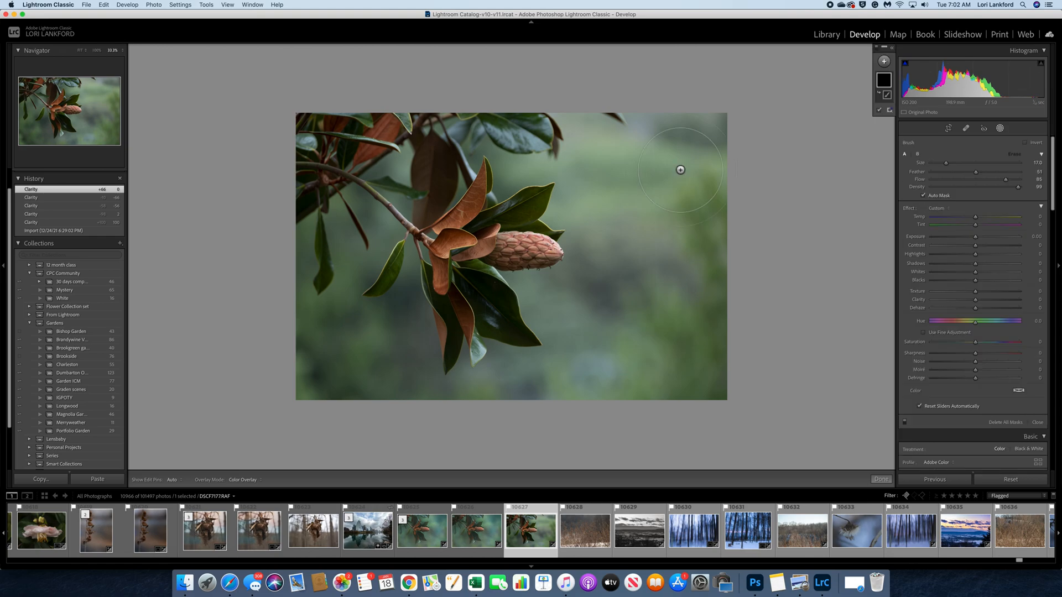
{"action": "scroll", "coordinate": [515, 248], "scroll_direction": "down", "scroll_amount": 1}
{"action": "scroll", "coordinate": [515, 247], "scroll_direction": "down", "scroll_amount": 7}
{"action": "mouse_move", "coordinate": [512, 249]}
{"action": "left_mouse_down"}
{"action": "mouse_move", "coordinate": [541, 252]}
{"action": "mouse_move", "coordinate": [492, 243]}
{"action": "mouse_move", "coordinate": [528, 243]}
{"action": "mouse_move", "coordinate": [539, 255]}
{"action": "mouse_move", "coordinate": [484, 257]}
{"action": "mouse_move", "coordinate": [555, 250]}
{"action": "mouse_move", "coordinate": [522, 241]}
{"action": "mouse_move", "coordinate": [564, 257]}
{"action": "mouse_move", "coordinate": [510, 259]}
{"action": "mouse_move", "coordinate": [506, 238]}
{"action": "mouse_move", "coordinate": [558, 249]}
{"action": "mouse_move", "coordinate": [545, 251]}
{"action": "left_mouse_up"}
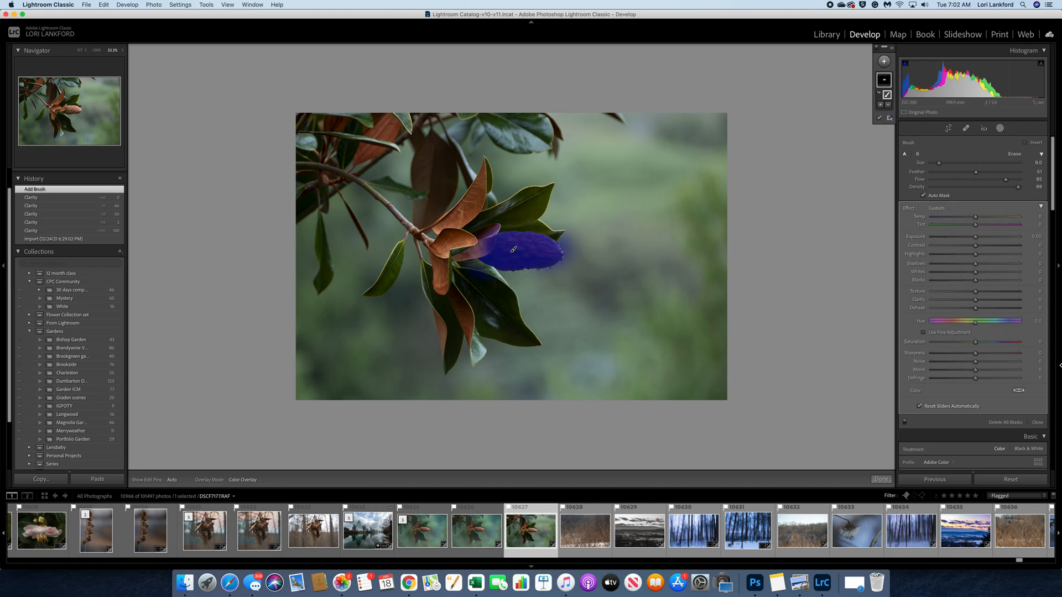
Erase the mask spill beyond the cone's tip and raise the cone mask's Clarity to about 69
{"action": "left_click", "coordinate": [1014, 155]}
{"action": "mouse_move", "coordinate": [576, 251]}
{"action": "left_mouse_down"}
{"action": "mouse_move", "coordinate": [561, 225]}
{"action": "mouse_move", "coordinate": [578, 260]}
{"action": "mouse_move", "coordinate": [564, 243]}
{"action": "mouse_move", "coordinate": [569, 253]}
{"action": "left_mouse_up"}
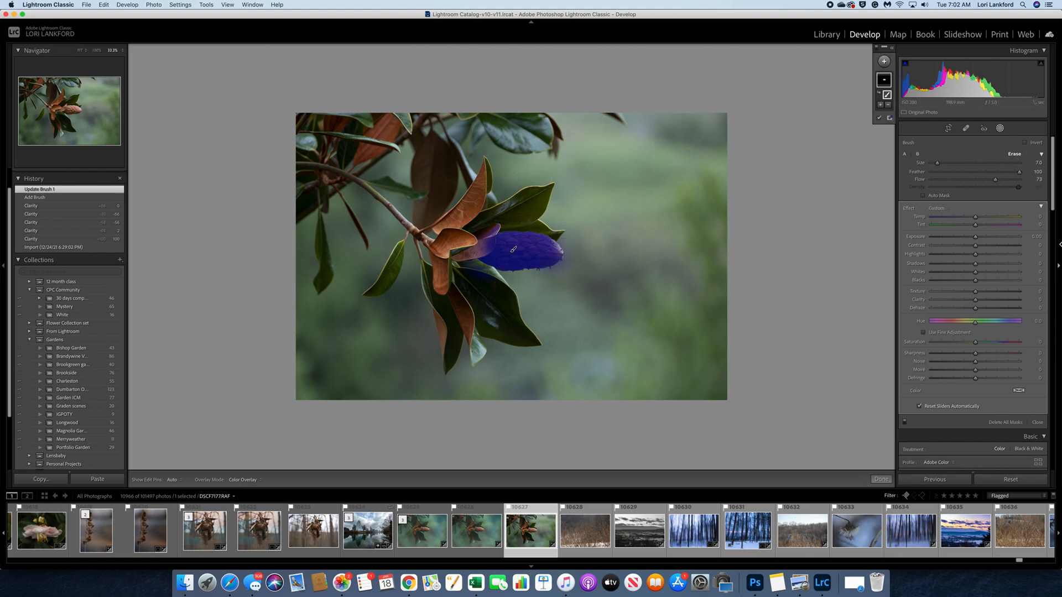
{"action": "left_click_drag", "start_coordinate": [975, 302], "coordinate": [1006, 308]}
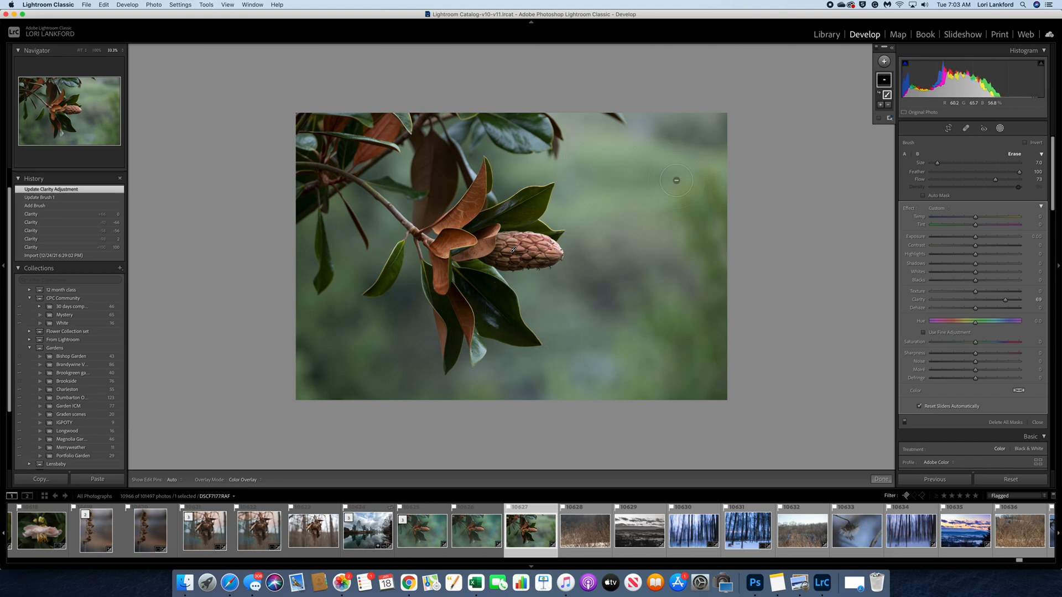
Create a second mask with Select Sky to cover the blurred background
{"action": "left_click", "coordinate": [892, 48]}
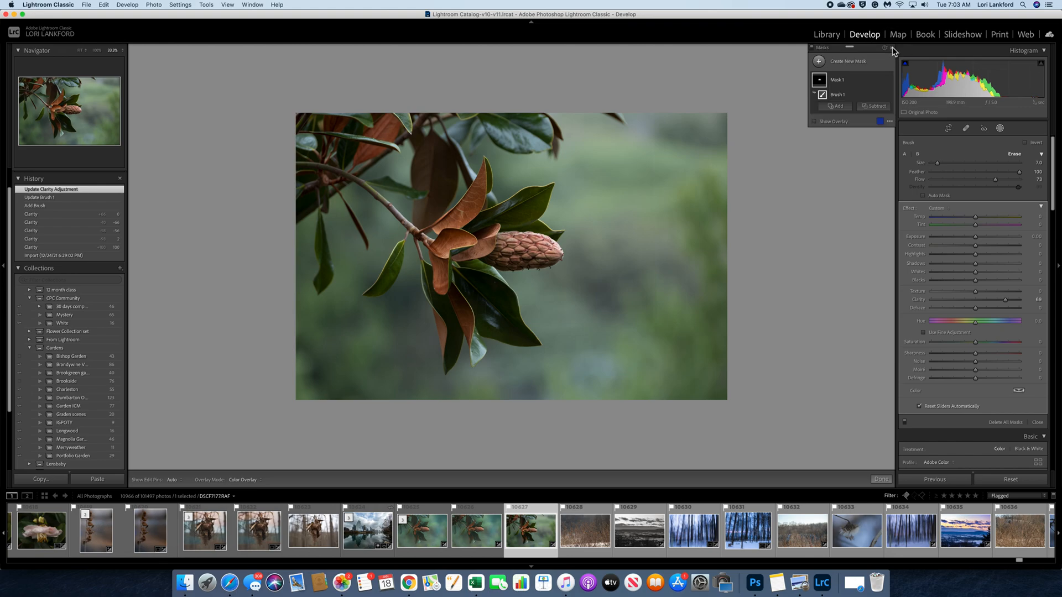
{"action": "left_click", "coordinate": [819, 63]}
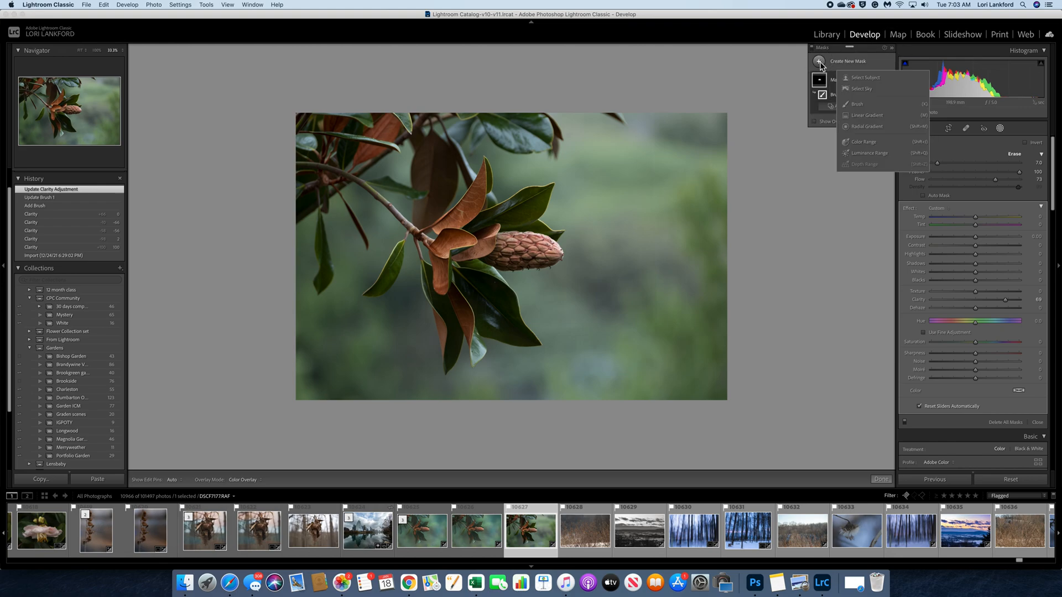
{"action": "left_click", "coordinate": [861, 89]}
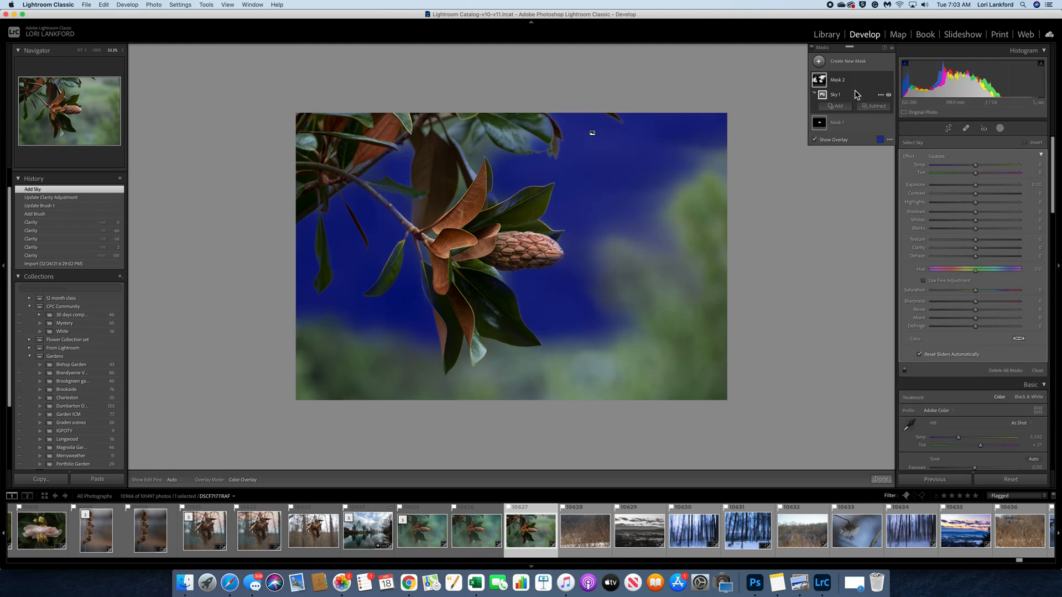
Add an enlarged brush to the sky mask and paint over the remaining green background around the branch
{"action": "left_click", "coordinate": [841, 108]}
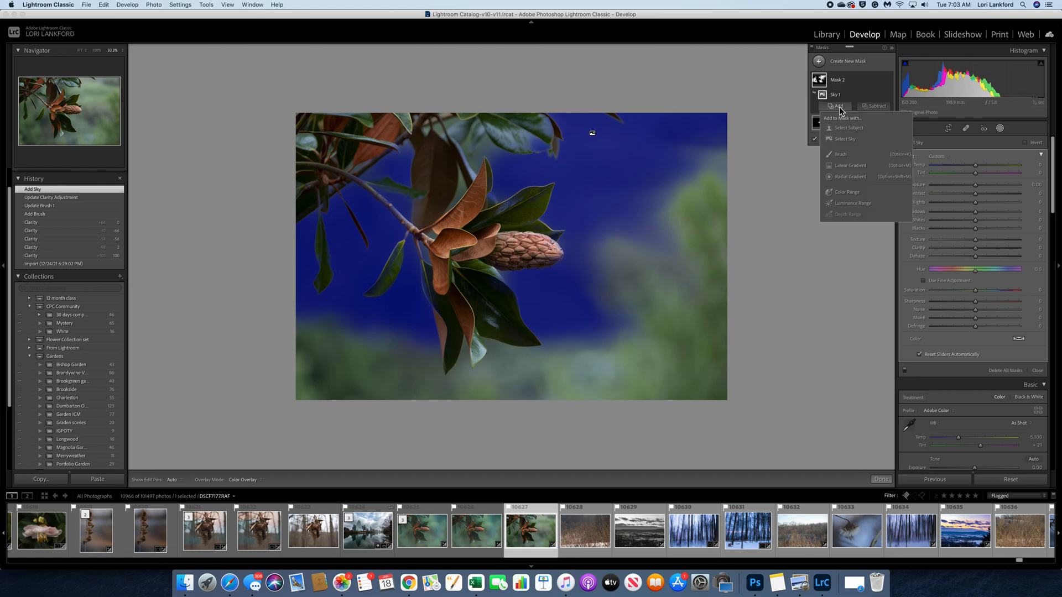
{"action": "left_click", "coordinate": [840, 155]}
{"action": "key", "text": "bracketright"}
{"action": "key", "text": "bracketright"}
{"action": "key", "text": "bracketright"}
{"action": "key", "text": "bracketright"}
{"action": "key", "text": "bracketright"}
{"action": "key", "text": "bracketright"}
{"action": "key", "text": "bracketright"}
{"action": "mouse_move", "coordinate": [660, 274]}
{"action": "left_mouse_down"}
{"action": "mouse_move", "coordinate": [651, 237]}
{"action": "mouse_move", "coordinate": [621, 255]}
{"action": "mouse_move", "coordinate": [606, 298]}
{"action": "mouse_move", "coordinate": [674, 312]}
{"action": "mouse_move", "coordinate": [703, 254]}
{"action": "mouse_move", "coordinate": [702, 231]}
{"action": "mouse_move", "coordinate": [641, 244]}
{"action": "mouse_move", "coordinate": [656, 255]}
{"action": "mouse_move", "coordinate": [683, 373]}
{"action": "mouse_move", "coordinate": [703, 376]}
{"action": "mouse_move", "coordinate": [723, 320]}
{"action": "mouse_move", "coordinate": [722, 308]}
{"action": "mouse_move", "coordinate": [671, 341]}
{"action": "mouse_move", "coordinate": [621, 431]}
{"action": "mouse_move", "coordinate": [566, 384]}
{"action": "mouse_move", "coordinate": [584, 366]}
{"action": "mouse_move", "coordinate": [652, 408]}
{"action": "mouse_move", "coordinate": [627, 385]}
{"action": "mouse_move", "coordinate": [599, 393]}
{"action": "mouse_move", "coordinate": [363, 374]}
{"action": "mouse_move", "coordinate": [387, 350]}
{"action": "mouse_move", "coordinate": [318, 329]}
{"action": "mouse_move", "coordinate": [308, 424]}
{"action": "mouse_move", "coordinate": [368, 380]}
{"action": "left_mouse_up"}
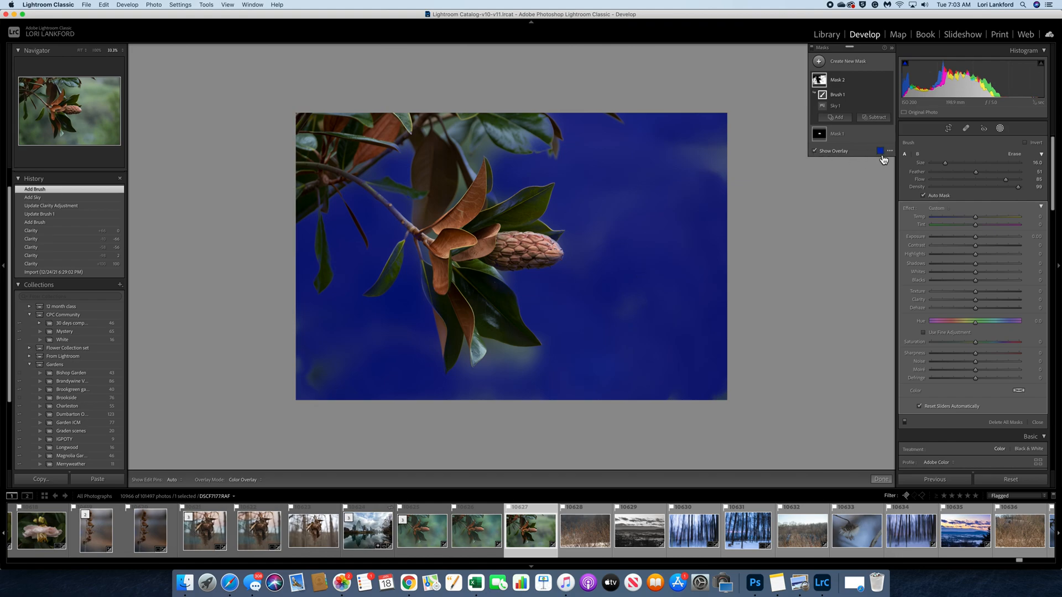
Raise the opacity of the blue mask overlay to its maximum
{"action": "left_click", "coordinate": [881, 151]}
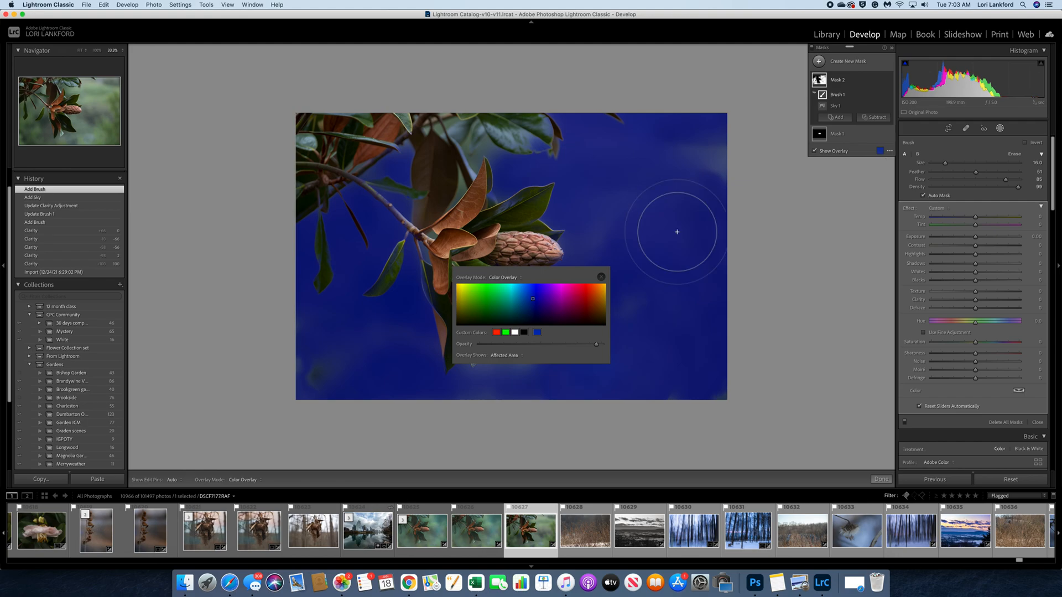
{"action": "left_click", "coordinate": [569, 344]}
{"action": "left_click", "coordinate": [598, 345]}
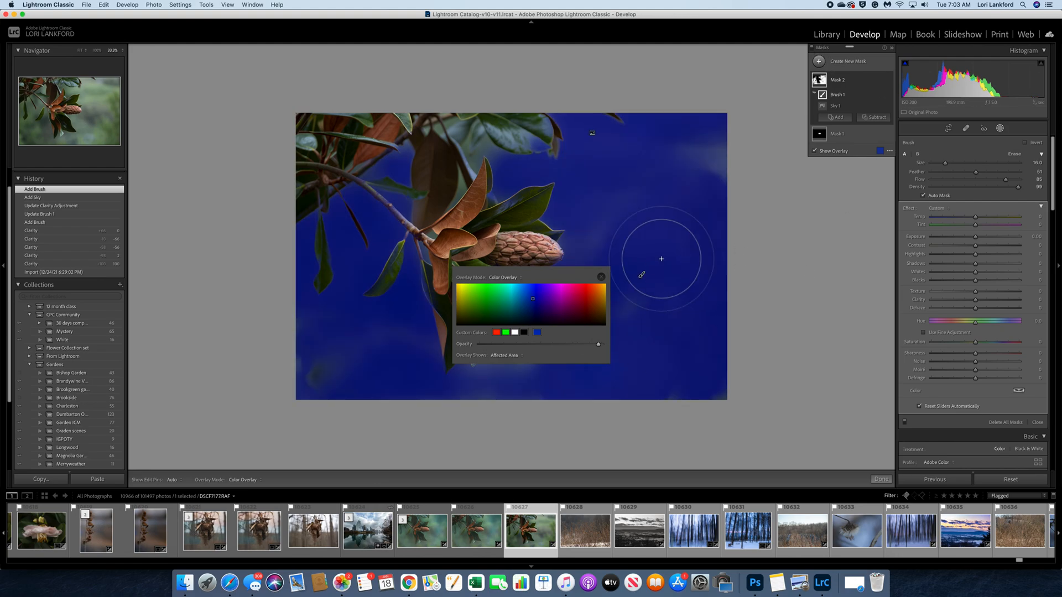
{"action": "left_click", "coordinate": [601, 276]}
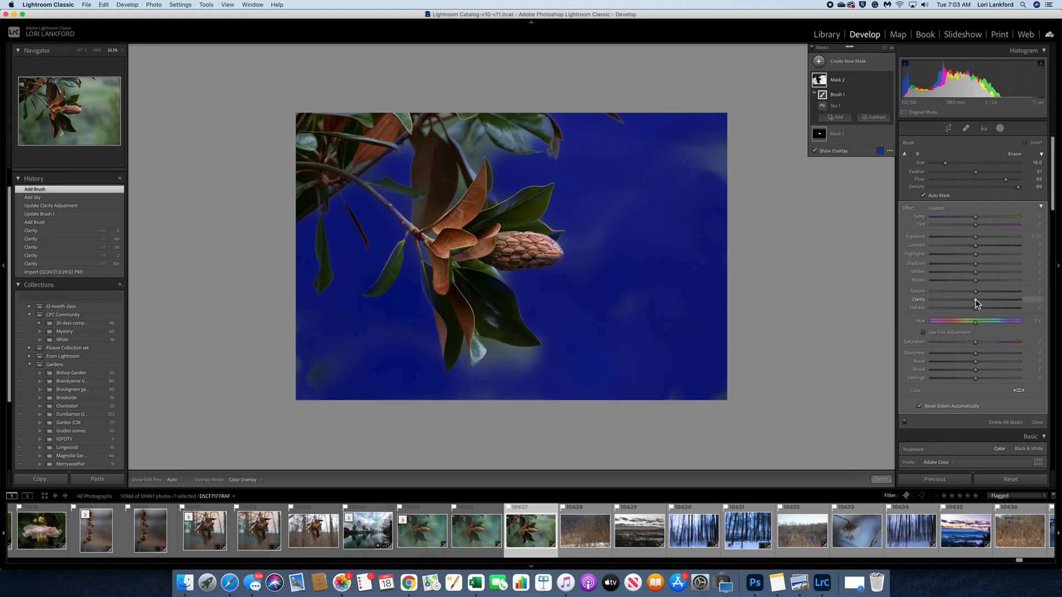
Hide the mask overlay and soften the background mask with Clarity -88 and Texture -53
{"action": "key", "text": "o"}
{"action": "left_click_drag", "start_coordinate": [976, 304], "coordinate": [952, 291]}
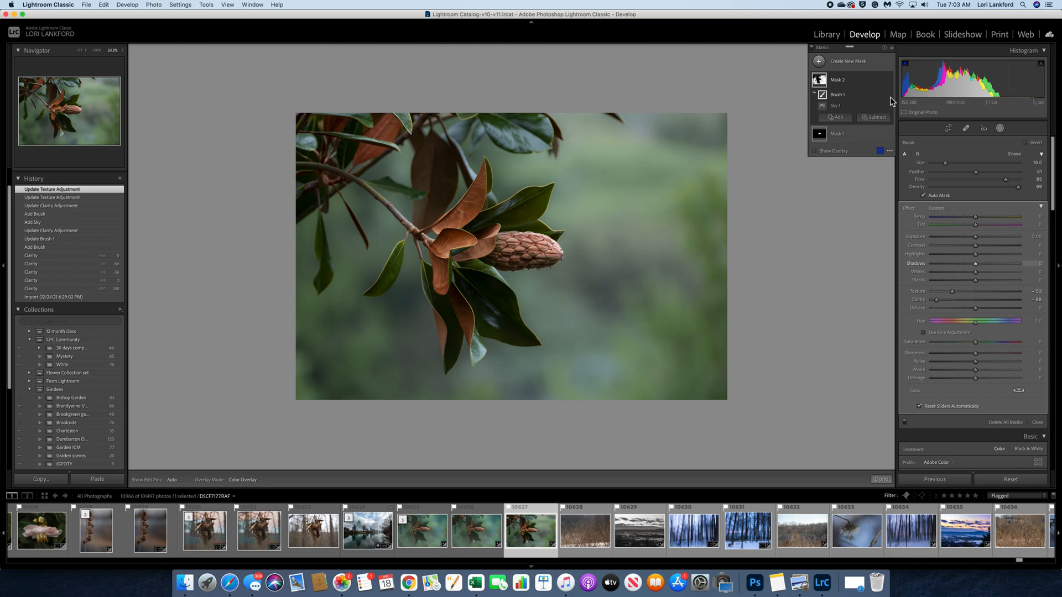
{"action": "left_click", "coordinate": [892, 48]}
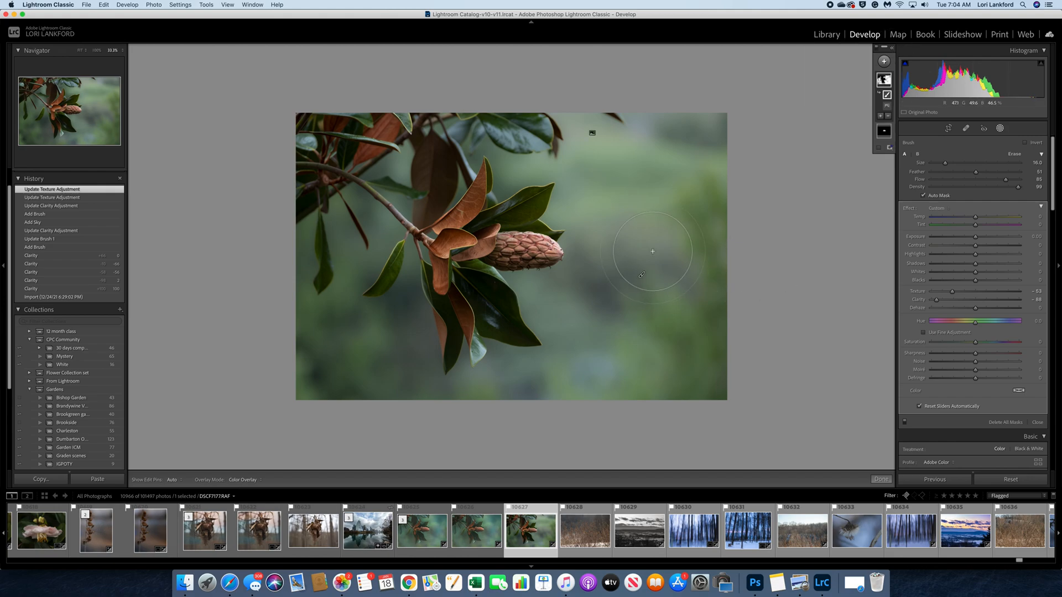
Compare the masked edit with the original photo several times, ending on the edited version
{"action": "key", "text": "backslash"}
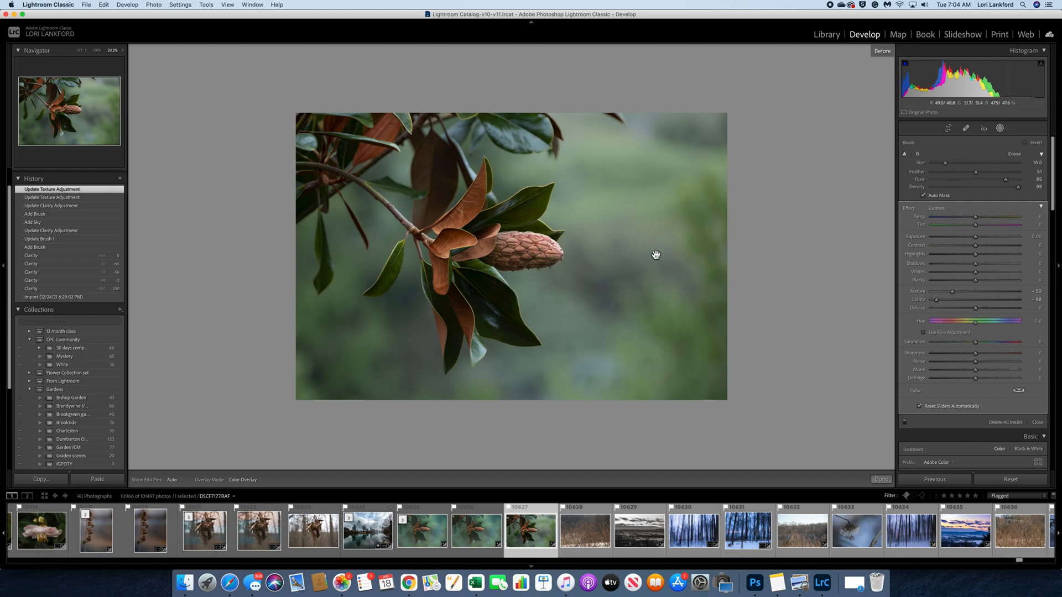
{"action": "key", "text": "backslash"}
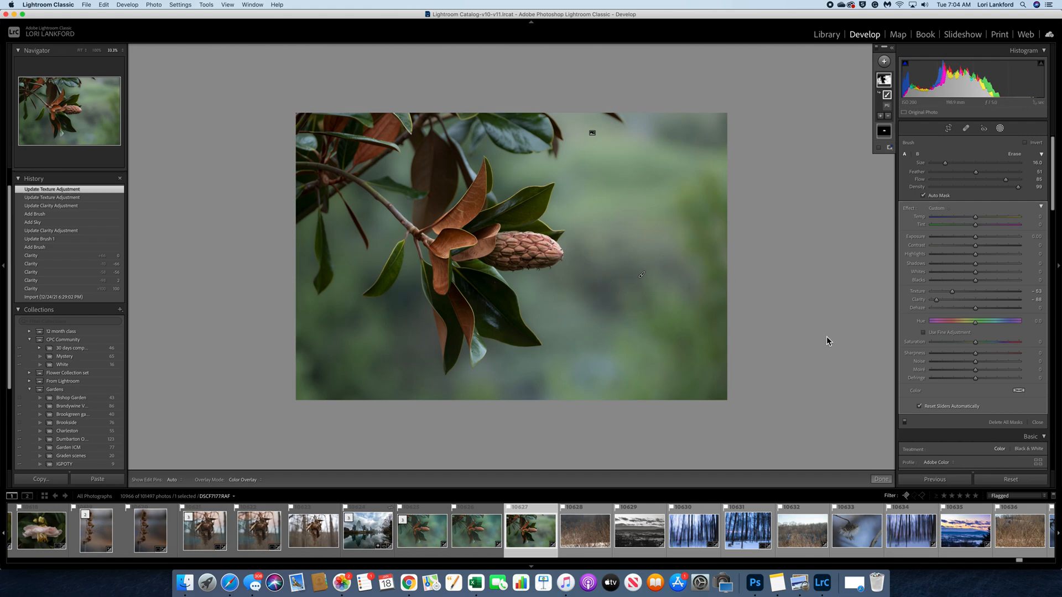
{"action": "key", "text": "backslash"}
{"action": "key", "text": "backslash"}
{"action": "key", "text": "backslash"}
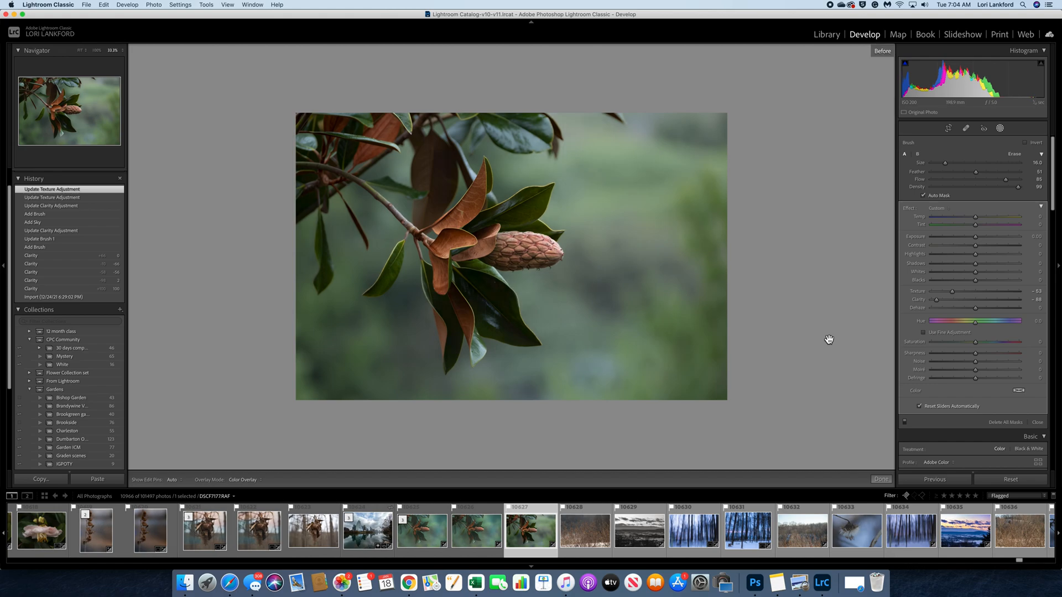
{"action": "key", "text": "backslash"}
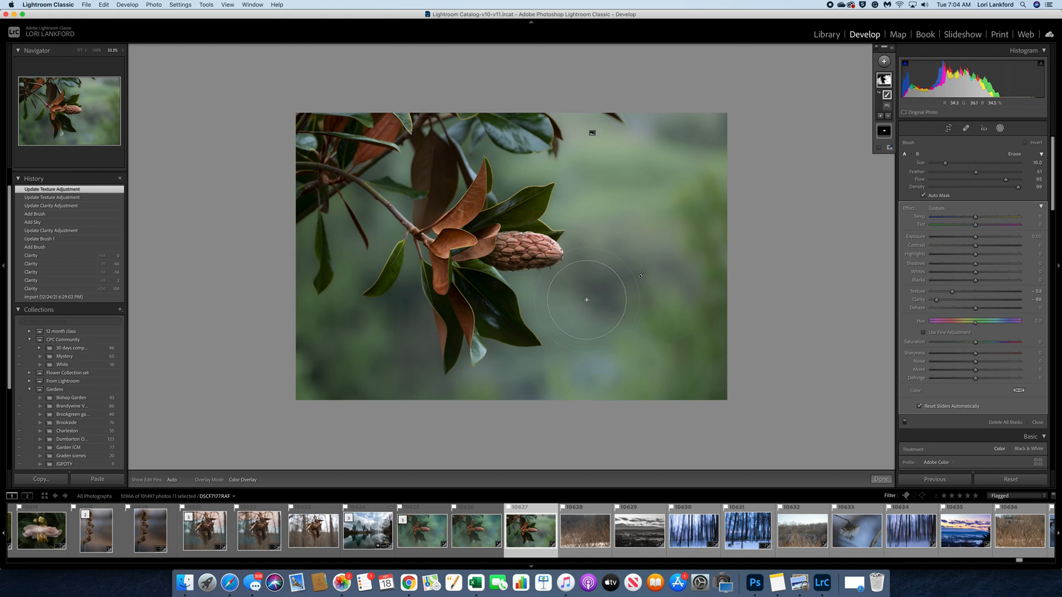
Finish the masking edits and collapse the Effects settings
{"action": "left_click", "coordinate": [880, 479]}
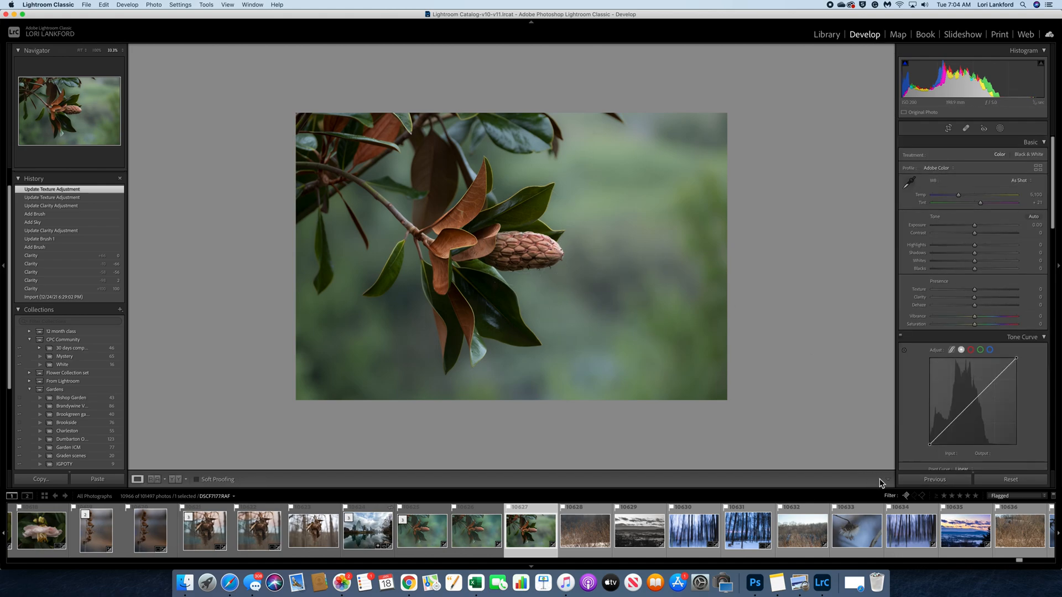
{"action": "scroll", "coordinate": [988, 381], "scroll_direction": "down", "scroll_amount": 20}
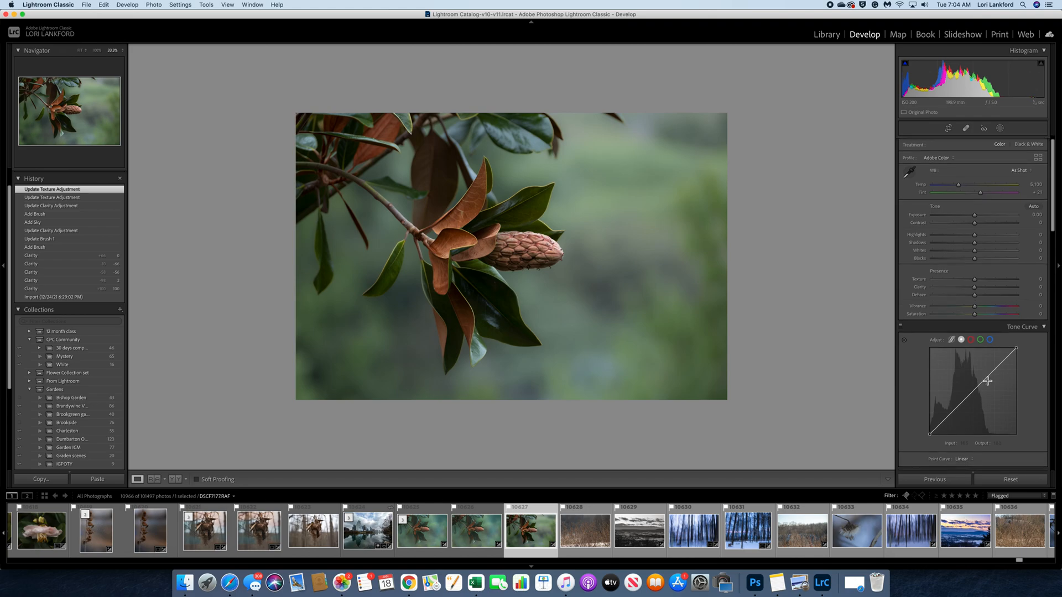
{"action": "scroll", "coordinate": [986, 379], "scroll_direction": "down", "scroll_amount": 3}
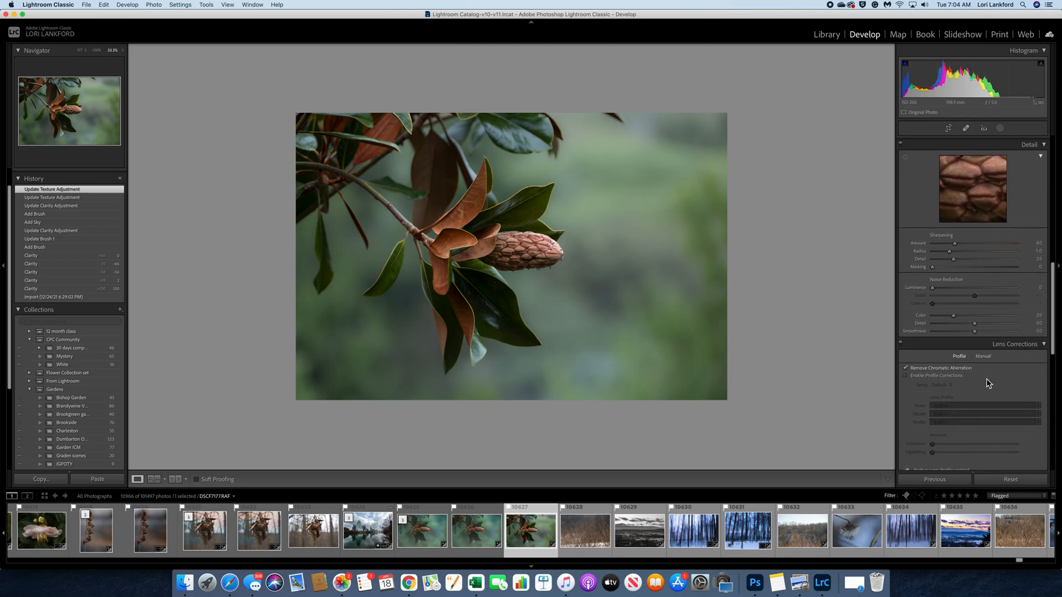
{"action": "scroll", "coordinate": [986, 378], "scroll_direction": "down", "scroll_amount": 12}
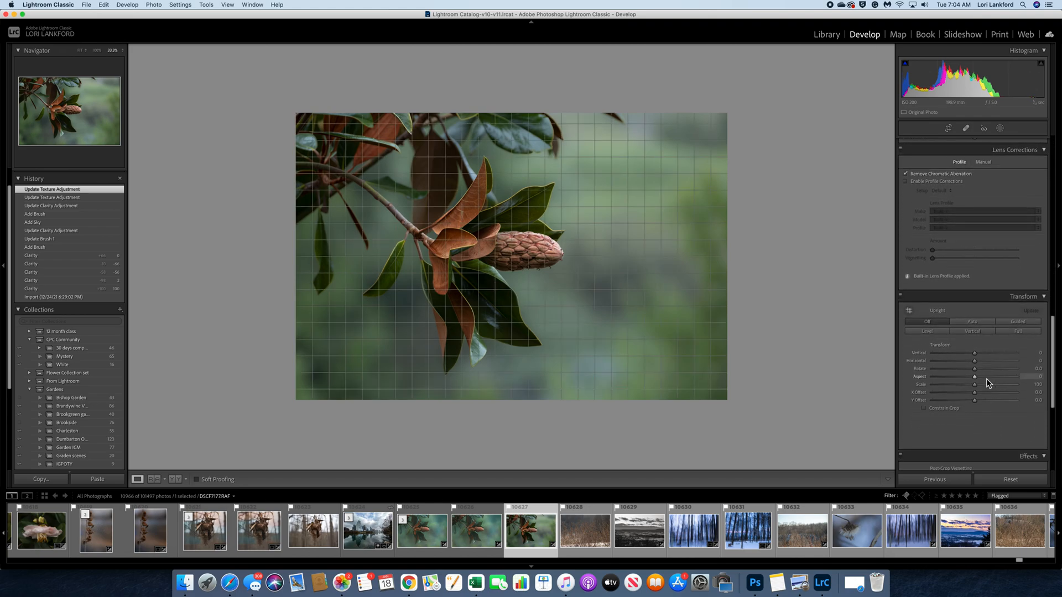
{"action": "scroll", "coordinate": [987, 381], "scroll_direction": "down", "scroll_amount": 1}
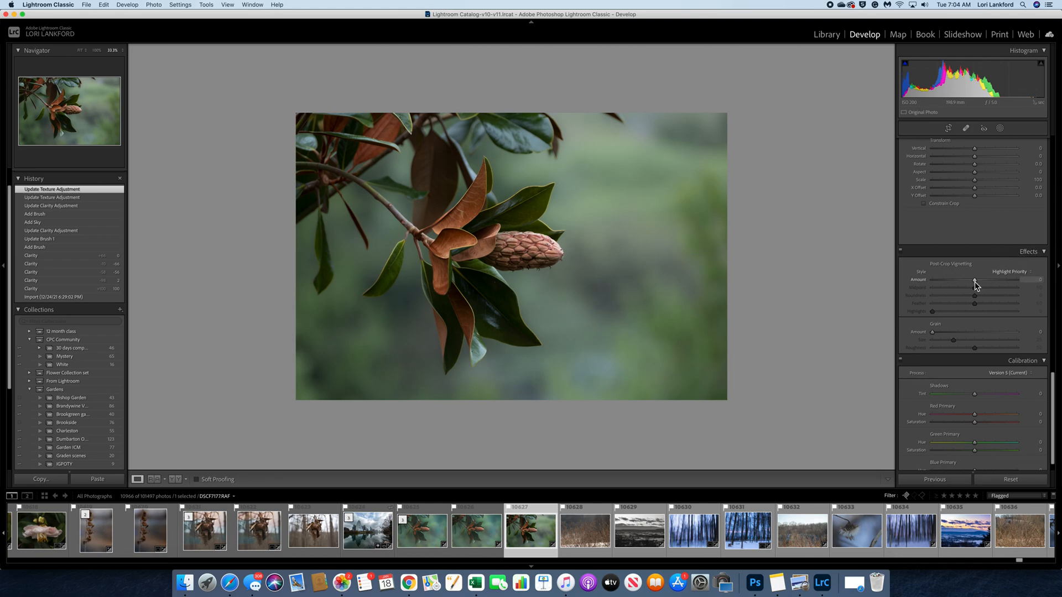
{"action": "left_click", "coordinate": [1045, 252]}
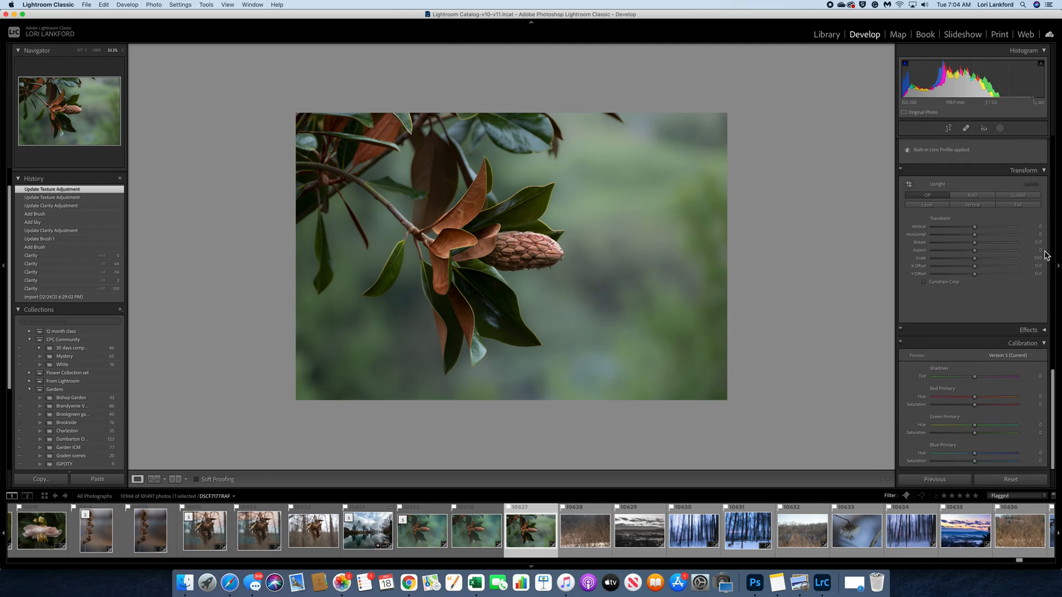
Add a post-crop vignette with Amount -50, Roundness +9 and Feather 93
{"action": "left_click", "coordinate": [1044, 331]}
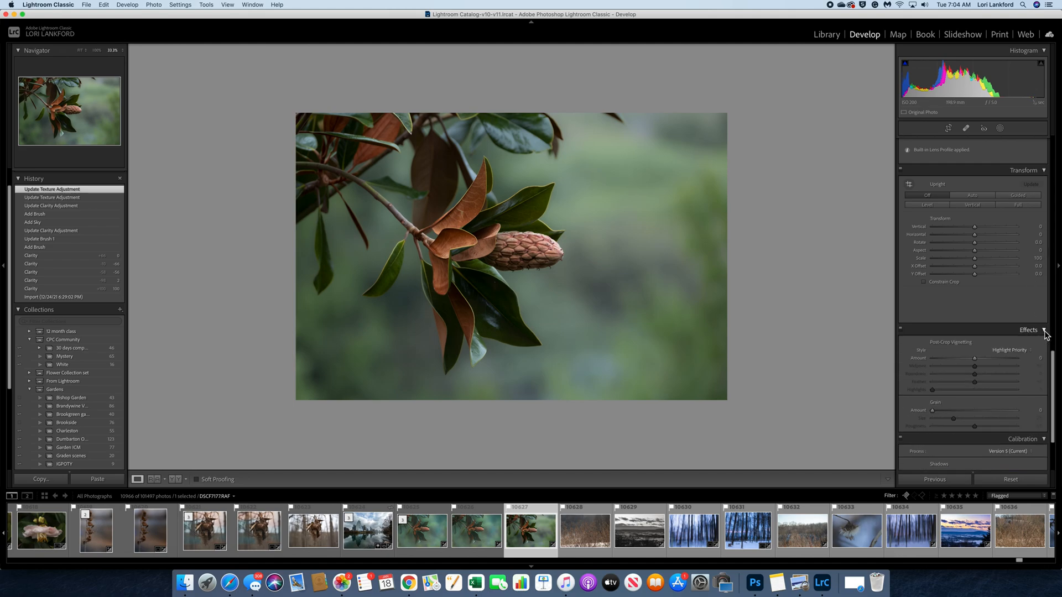
{"action": "scroll", "coordinate": [993, 368], "scroll_direction": "down", "scroll_amount": 3}
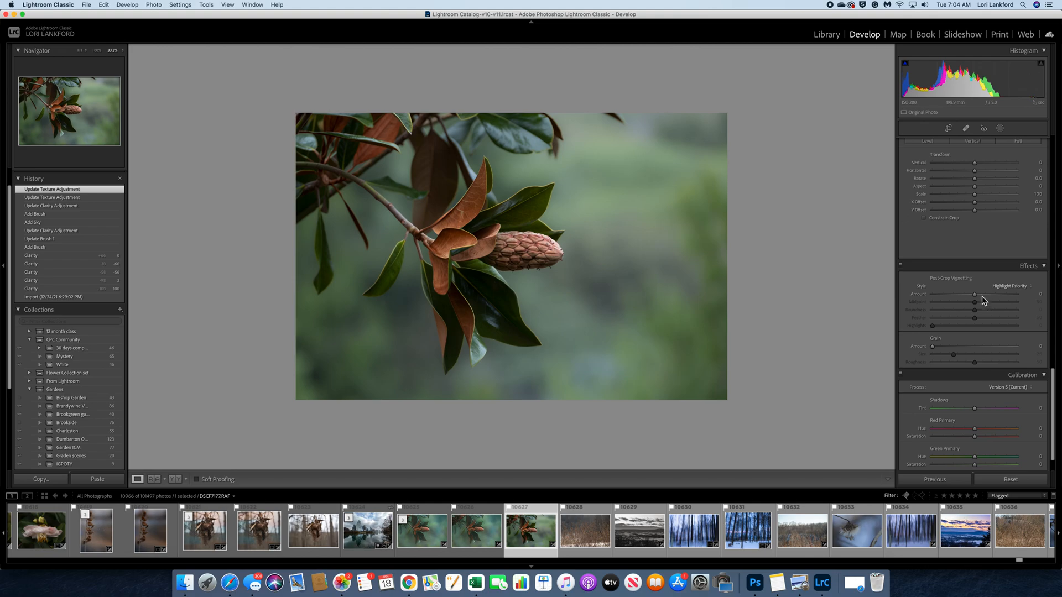
{"action": "left_click", "coordinate": [975, 296]}
{"action": "left_click_drag", "start_coordinate": [975, 297], "coordinate": [953, 294]}
{"action": "left_click_drag", "start_coordinate": [1004, 318], "coordinate": [954, 295]}
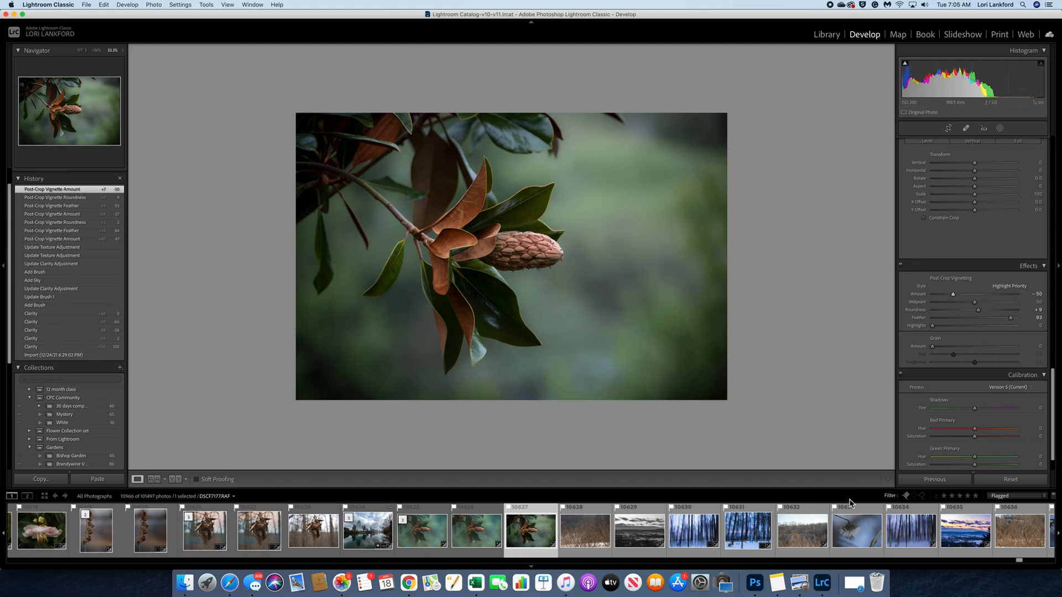
Compare the vignetted photo with the original, and reset the vignette Amount to 0
{"action": "key", "text": "backslash"}
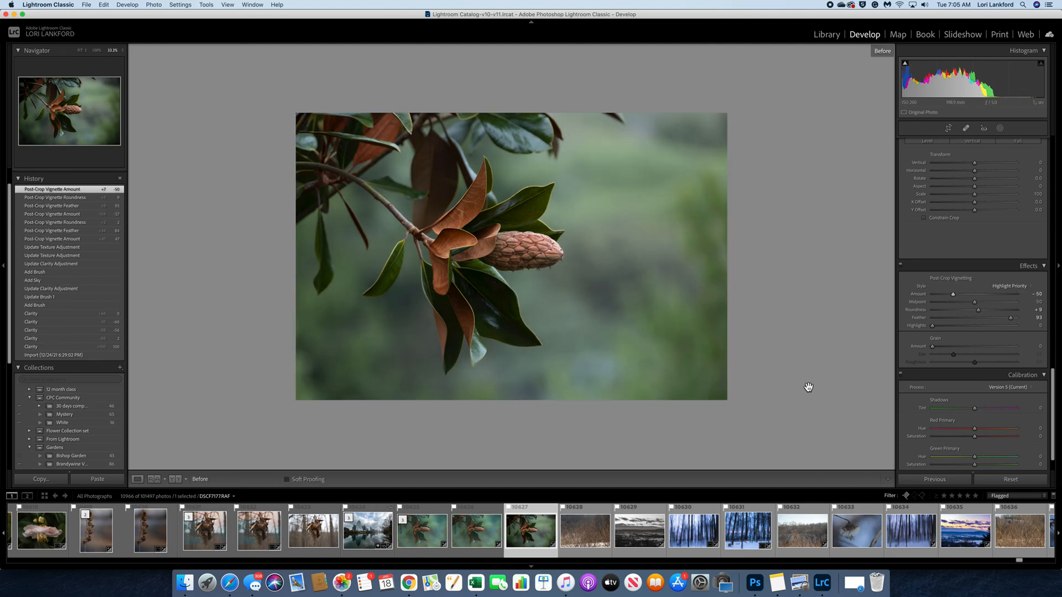
{"action": "key", "text": "backslash"}
{"action": "key", "text": "backslash"}
{"action": "key", "text": "backslash"}
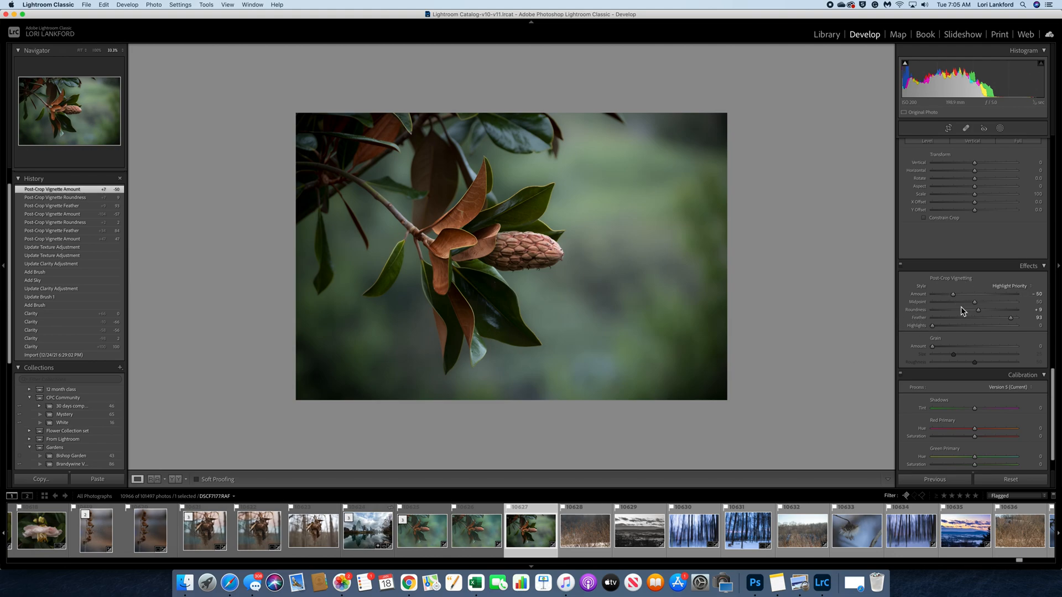
{"action": "double_click", "coordinate": [918, 294]}
Create a new radial gradient mask over the magnolia leaves and seed cone
{"action": "scroll", "coordinate": [965, 229], "scroll_direction": "up", "scroll_amount": 10}
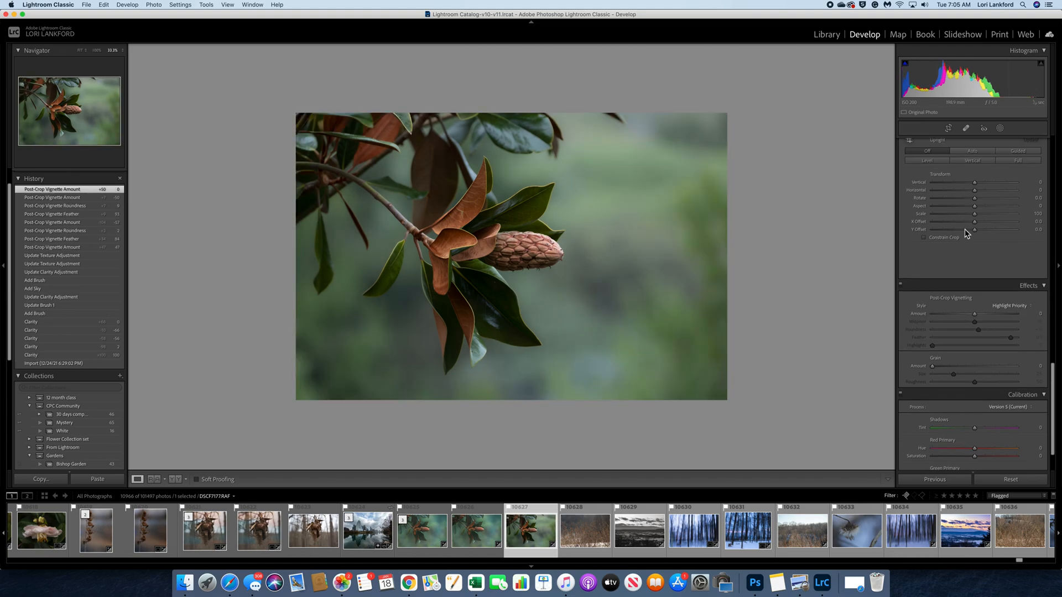
{"action": "left_click", "coordinate": [999, 129]}
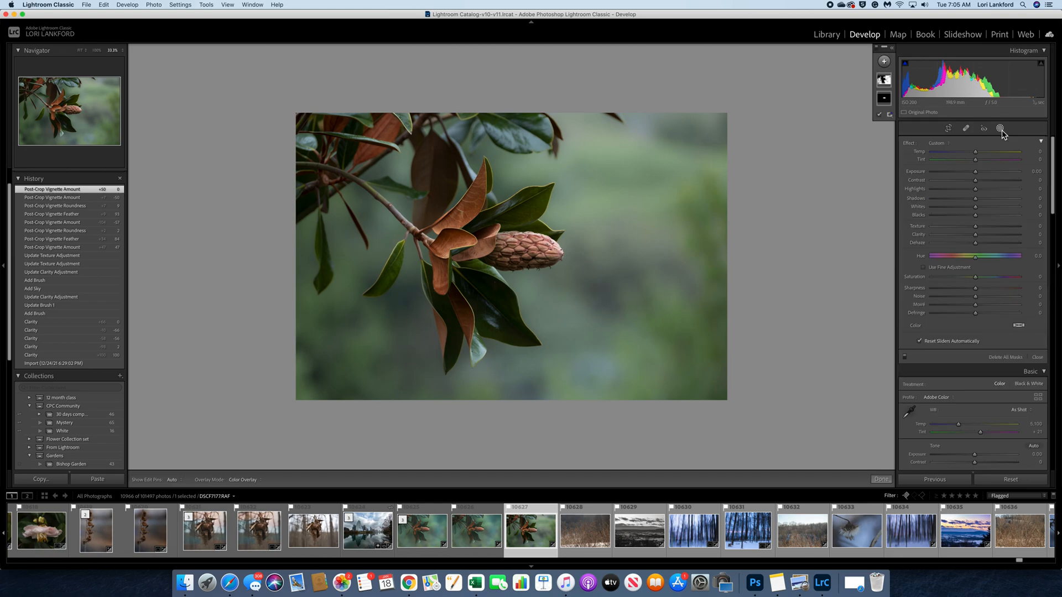
{"action": "left_click", "coordinate": [893, 50]}
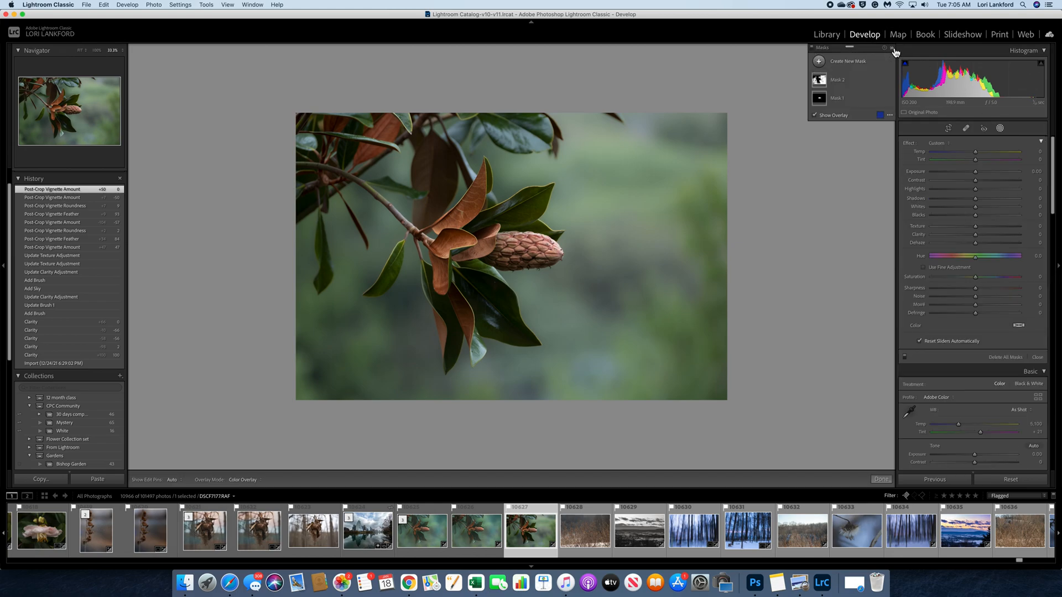
{"action": "left_click", "coordinate": [819, 63]}
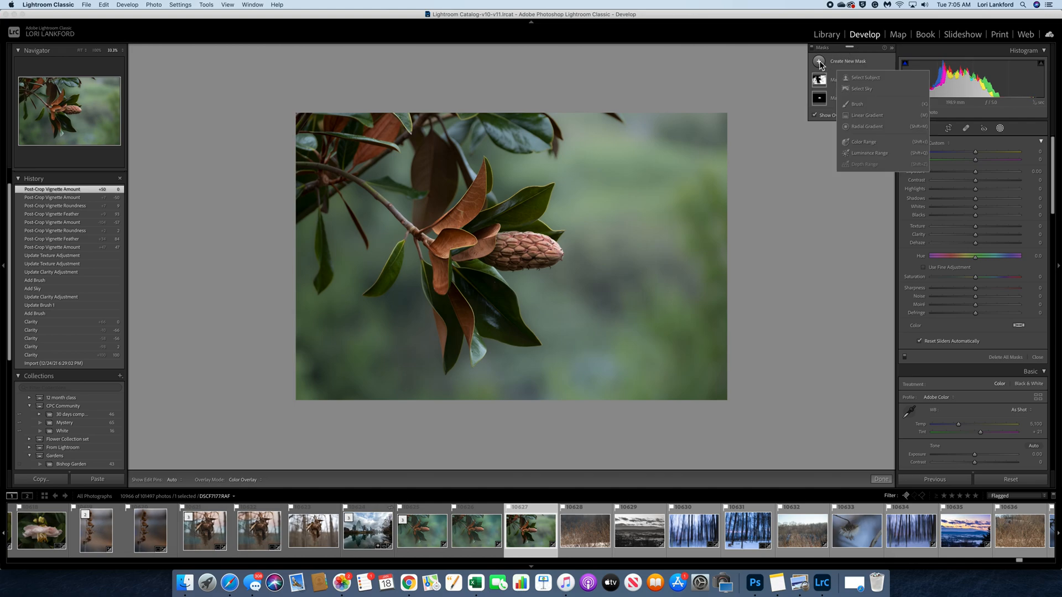
{"action": "left_click", "coordinate": [860, 128]}
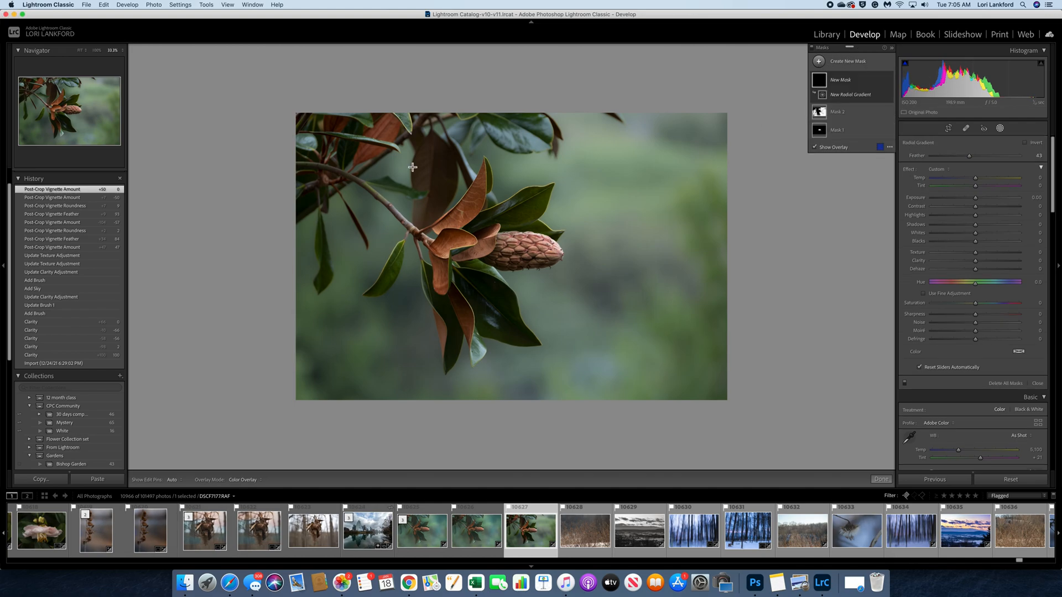
{"action": "mouse_move", "coordinate": [499, 238]}
{"action": "left_mouse_down"}
{"action": "mouse_move", "coordinate": [668, 406]}
{"action": "mouse_move", "coordinate": [716, 412]}
{"action": "mouse_move", "coordinate": [718, 429]}
{"action": "mouse_move", "coordinate": [630, 360]}
{"action": "left_mouse_up"}
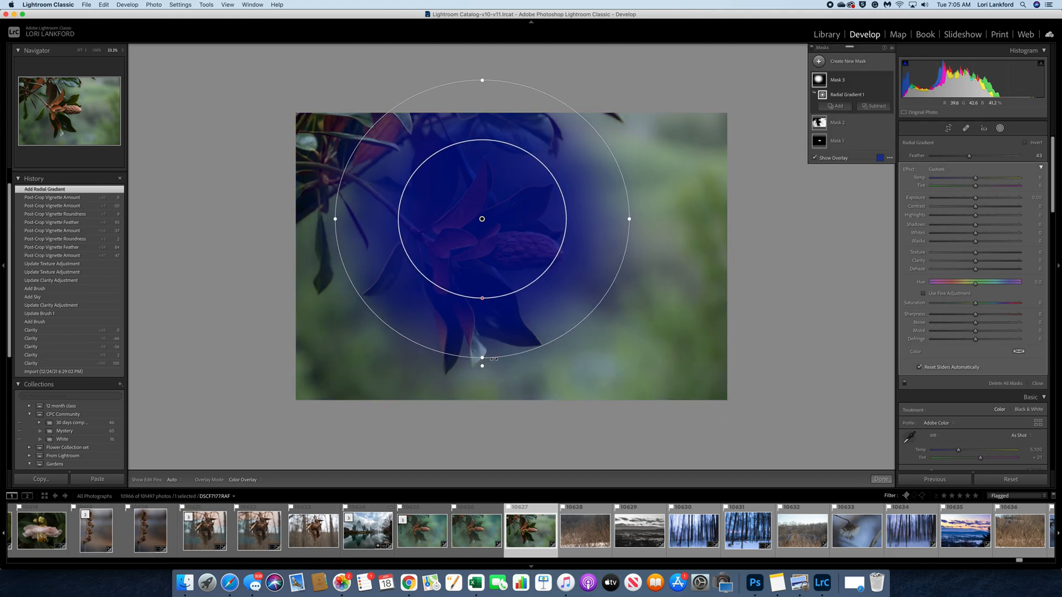
Reshape the radial gradient into a tall, wide oval and center it around the magnolia branch and cone
{"action": "left_click_drag", "start_coordinate": [483, 362], "coordinate": [462, 477]}
{"action": "left_click_drag", "start_coordinate": [469, 287], "coordinate": [493, 292]}
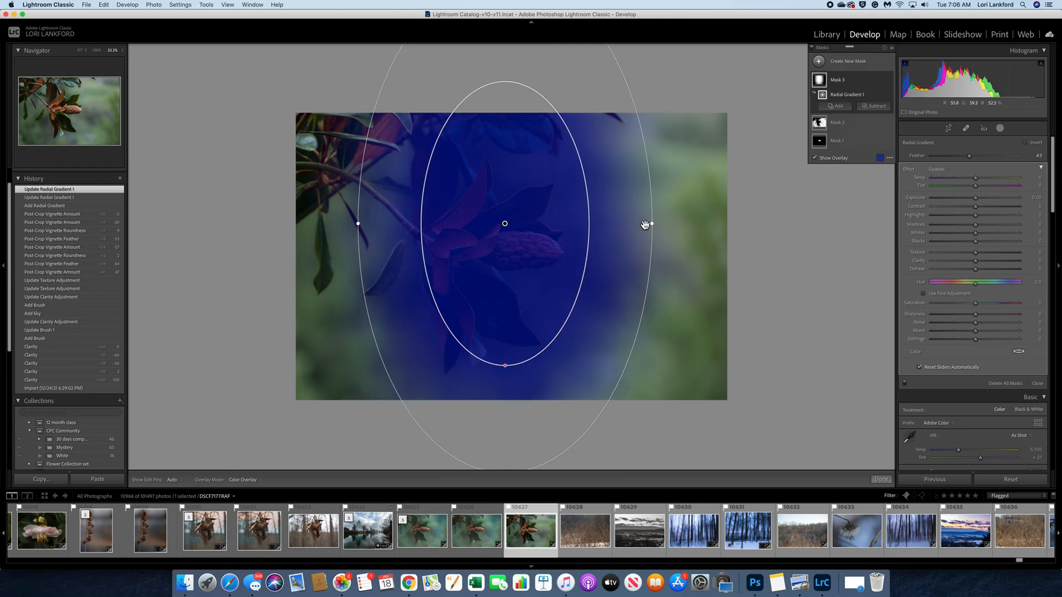
{"action": "left_click_drag", "start_coordinate": [655, 225], "coordinate": [689, 227]}
Set the radial mask's Exposure to 0.03 and invert the mask to cover the photo's edges, with its overlay shown
{"action": "key", "text": "o"}
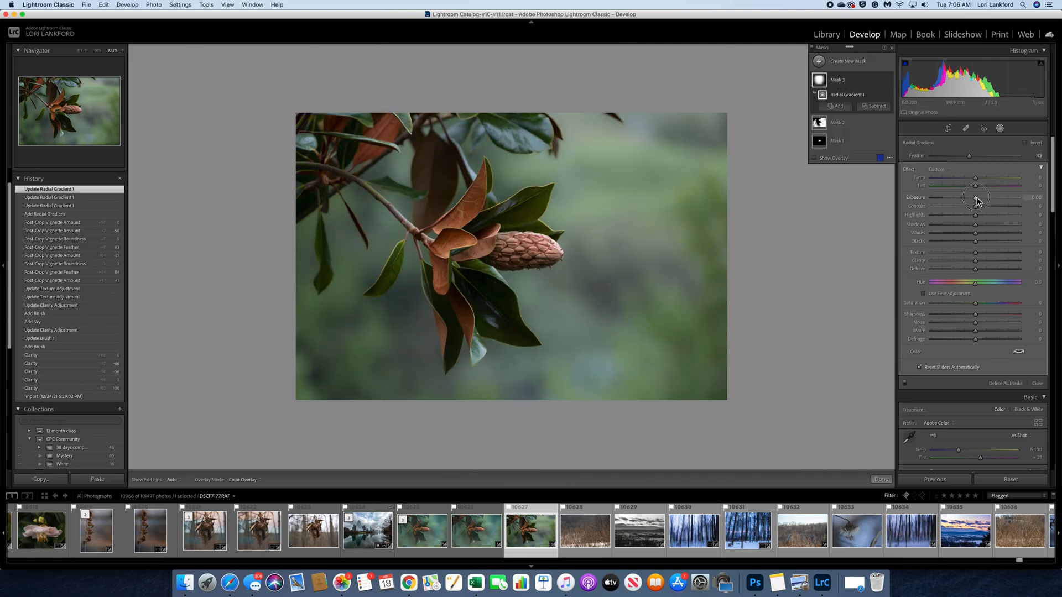
{"action": "left_click_drag", "start_coordinate": [975, 200], "coordinate": [976, 200]}
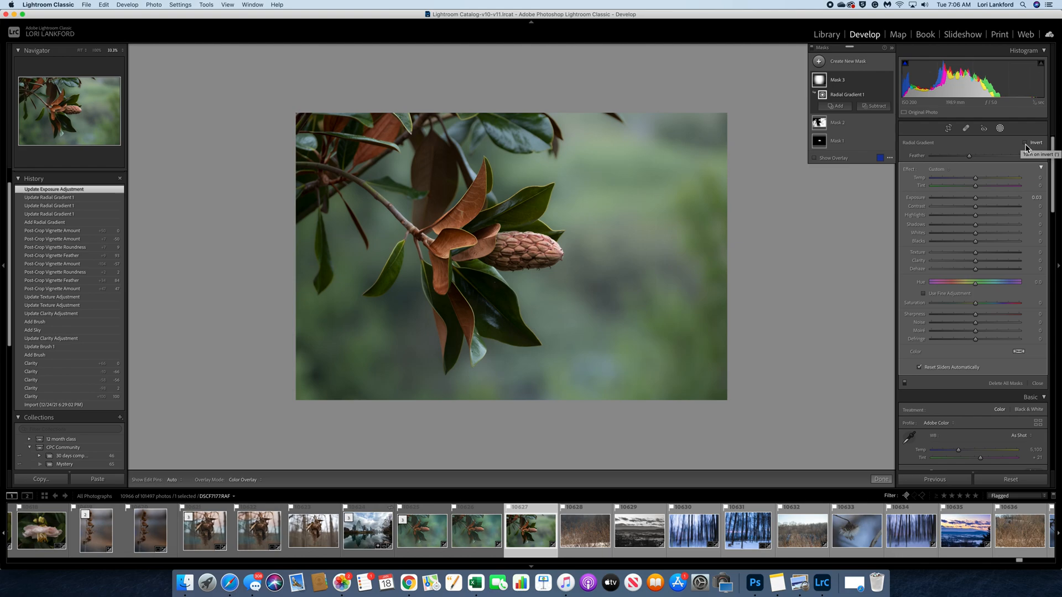
{"action": "left_click", "coordinate": [1025, 144]}
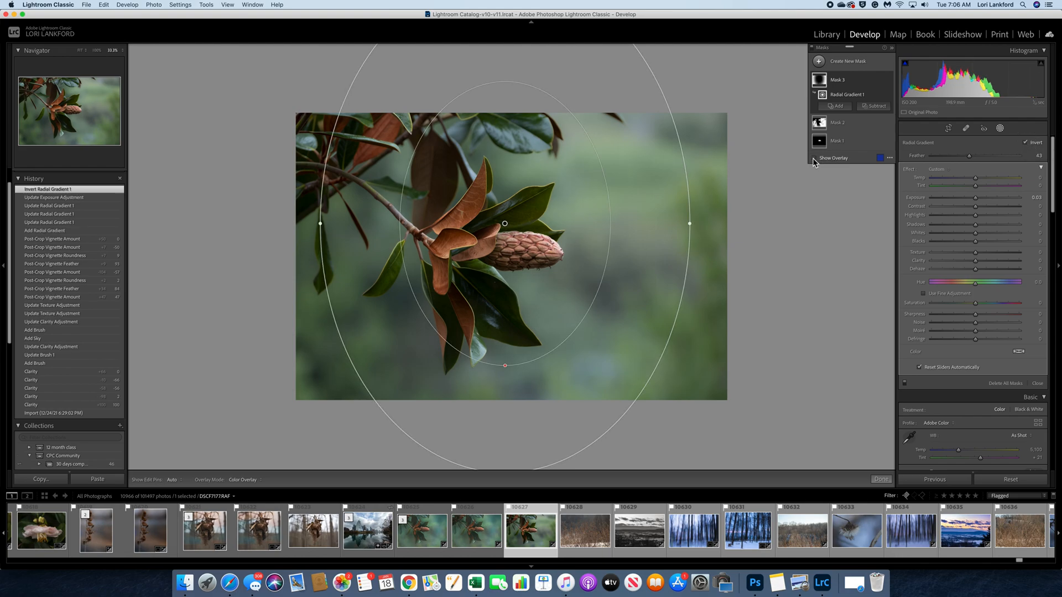
{"action": "left_click", "coordinate": [813, 158]}
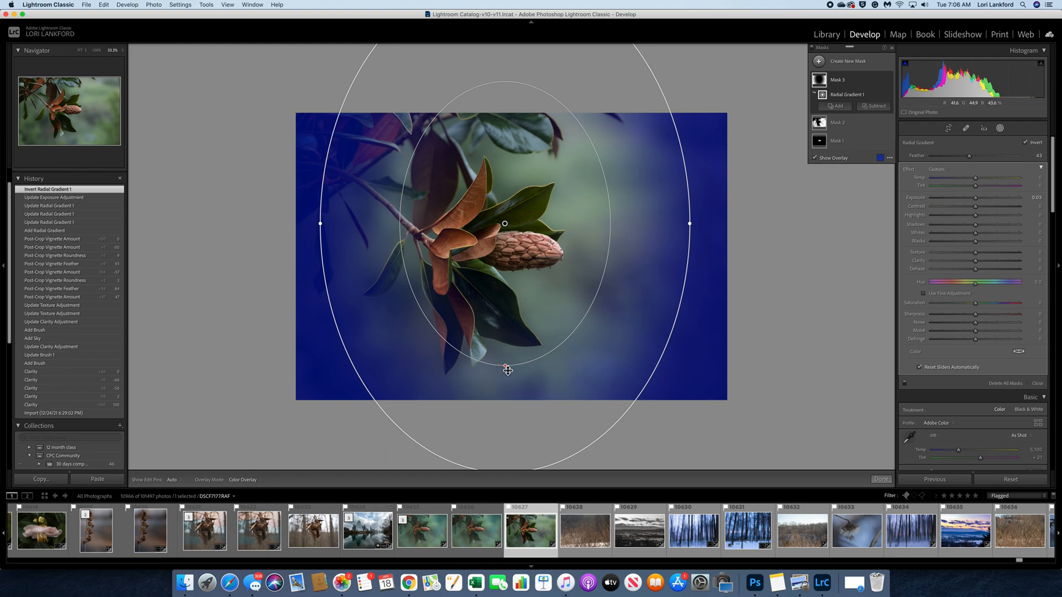
Shift the radial gradient slightly to the right and set its Feather to 28
{"action": "left_click_drag", "start_coordinate": [508, 369], "coordinate": [524, 456]}
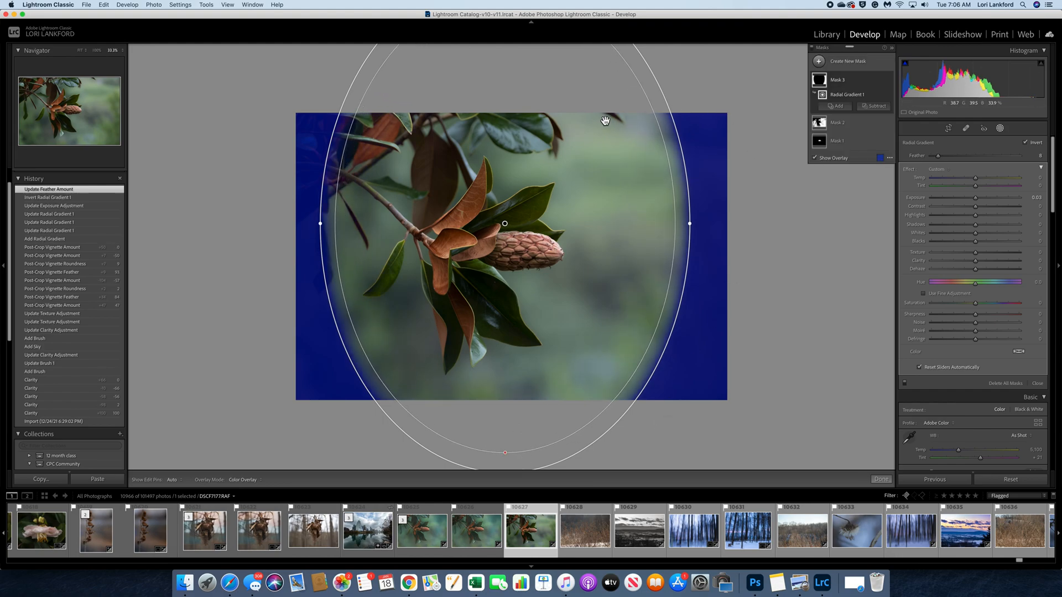
{"action": "mouse_move", "coordinate": [599, 166]}
{"action": "left_mouse_down"}
{"action": "mouse_move", "coordinate": [611, 167]}
{"action": "mouse_move", "coordinate": [602, 161]}
{"action": "left_mouse_up"}
{"action": "mouse_move", "coordinate": [938, 158]}
{"action": "left_mouse_down"}
{"action": "mouse_move", "coordinate": [1007, 161]}
{"action": "mouse_move", "coordinate": [917, 159]}
{"action": "mouse_move", "coordinate": [979, 159]}
{"action": "mouse_move", "coordinate": [953, 161]}
{"action": "left_mouse_up"}
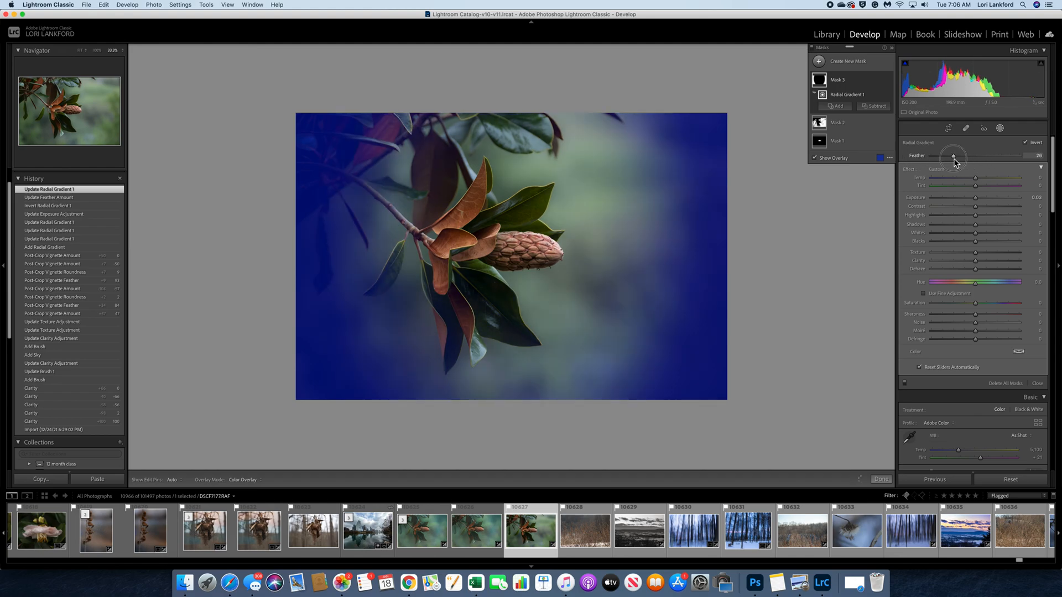
Darken the photo's edges with mask Feather 37 and Exposure -0.93, and compare the edit with the original
{"action": "key", "text": "o"}
{"action": "left_click_drag", "start_coordinate": [976, 200], "coordinate": [961, 198]}
{"action": "key", "text": "o"}
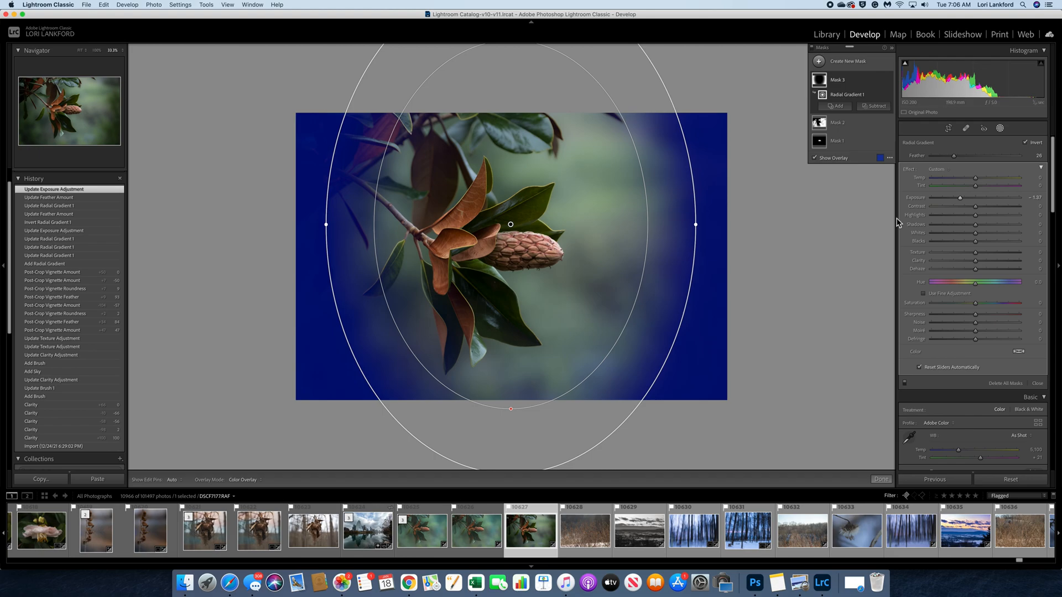
{"action": "mouse_move", "coordinate": [954, 156]}
{"action": "left_mouse_down"}
{"action": "mouse_move", "coordinate": [999, 164]}
{"action": "mouse_move", "coordinate": [941, 162]}
{"action": "mouse_move", "coordinate": [964, 159]}
{"action": "left_mouse_up"}
{"action": "left_click", "coordinate": [815, 158]}
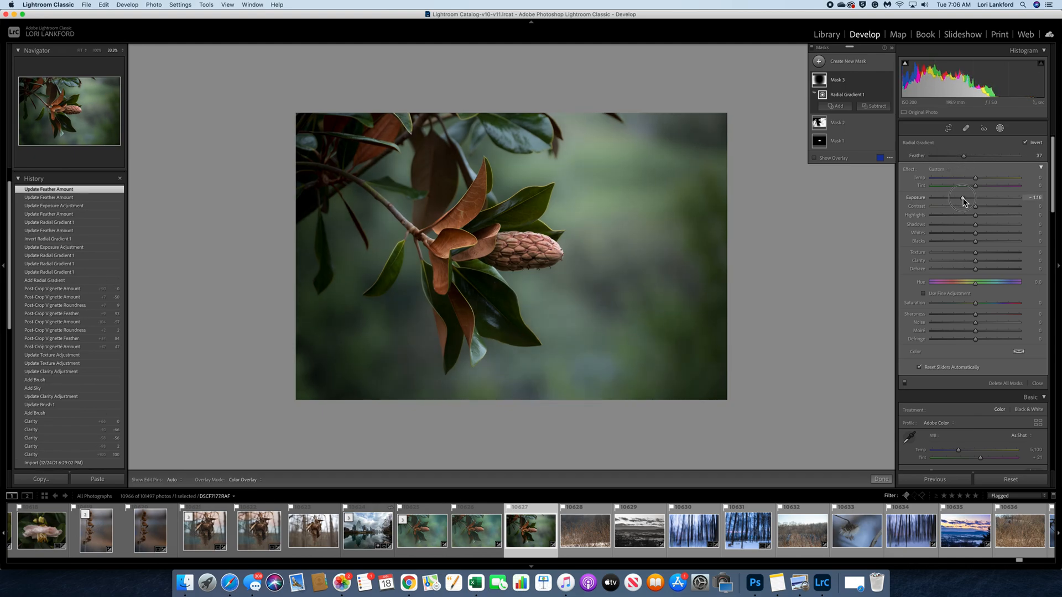
{"action": "left_click_drag", "start_coordinate": [963, 199], "coordinate": [965, 199]}
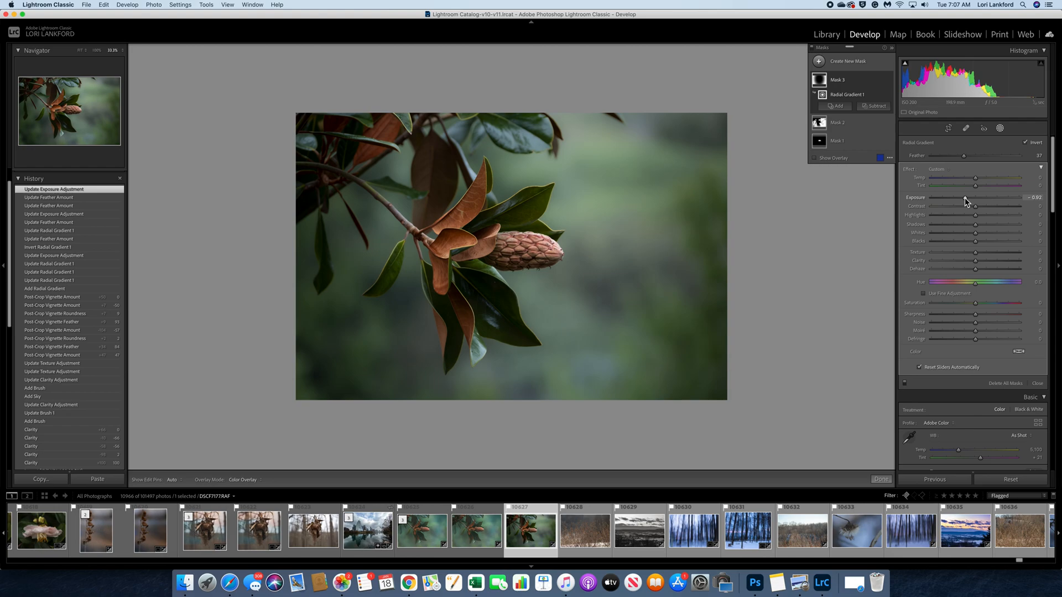
{"action": "key", "text": "backslash"}
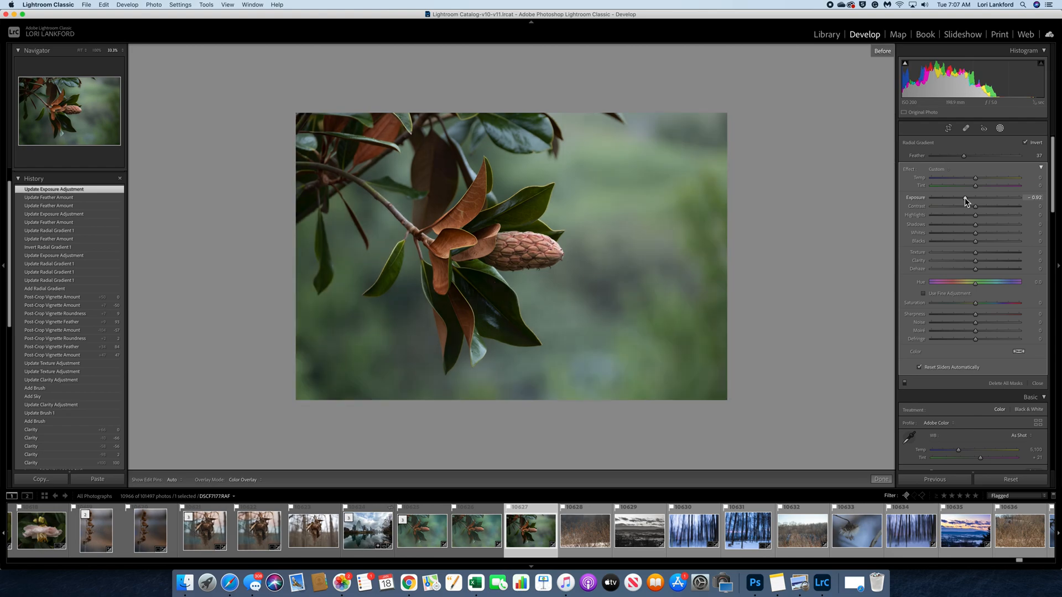
{"action": "key", "text": "backslash"}
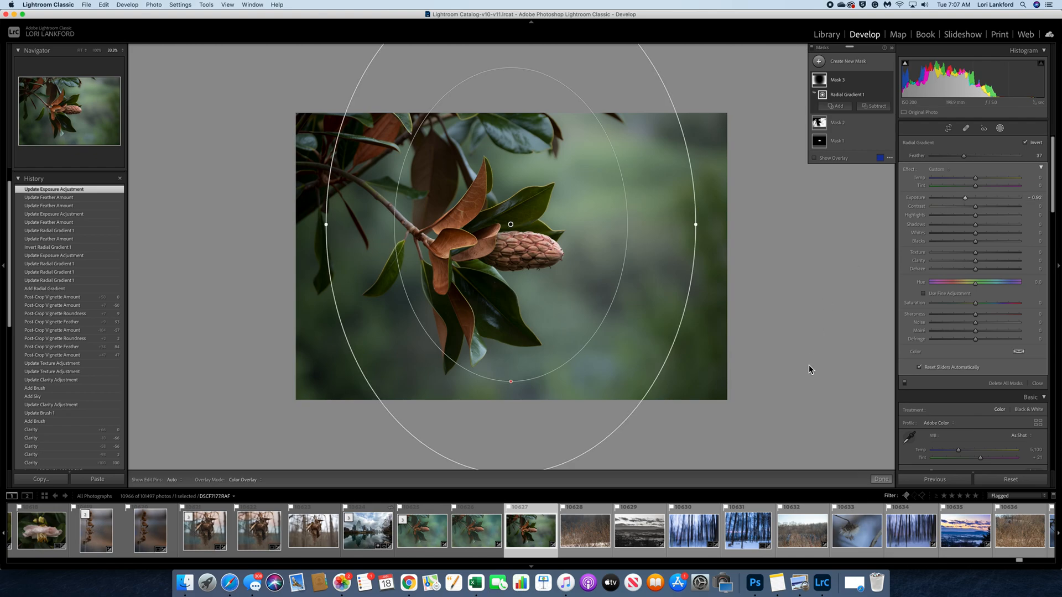
Switch to Photoshop and compare the pink flower image with and without Layer 1, leaving that layer hidden
{"action": "left_click", "coordinate": [755, 583]}
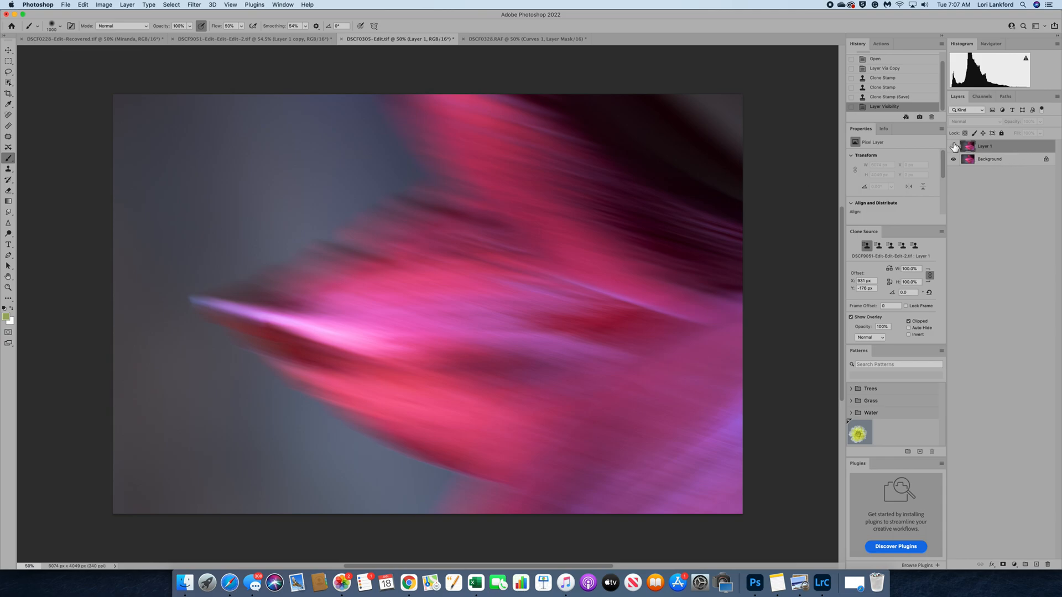
{"action": "left_click", "coordinate": [953, 147]}
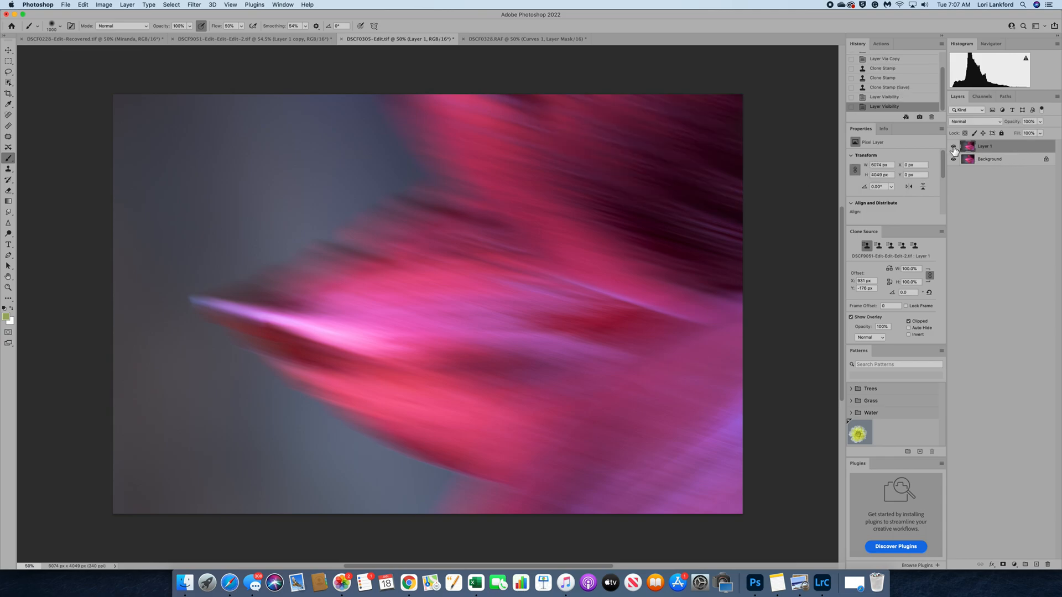
{"action": "left_click", "coordinate": [953, 147]}
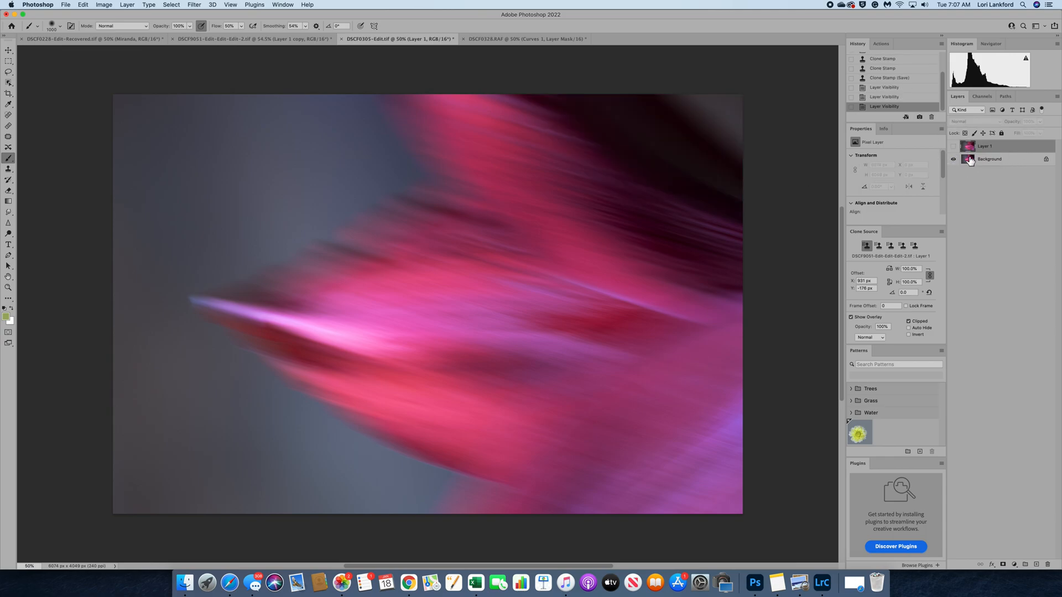
Duplicate the Background layer of the pink flower image
{"action": "left_click", "coordinate": [970, 161]}
{"action": "key", "text": "super+j"}
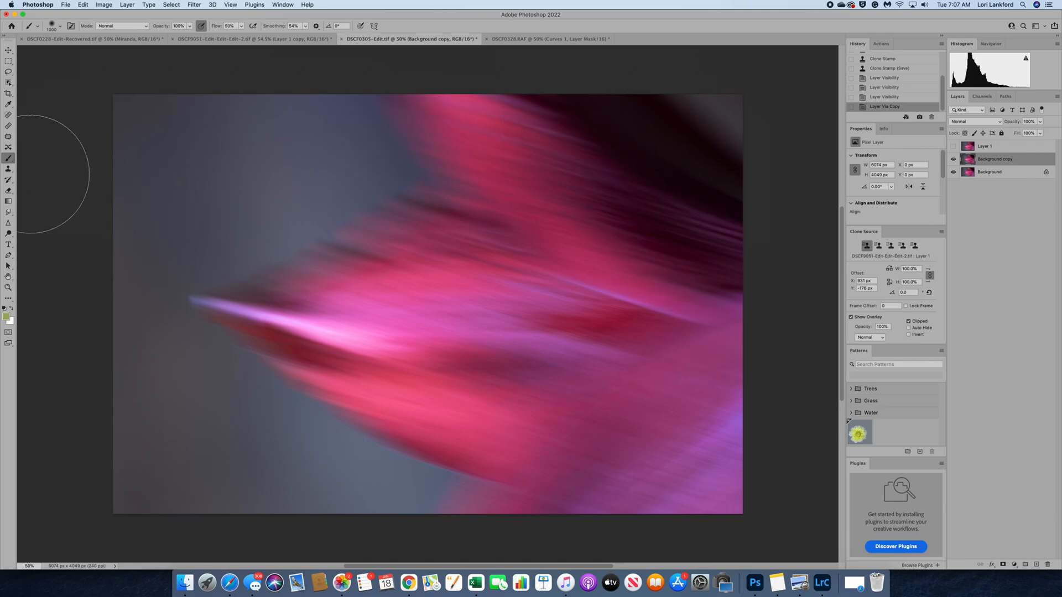
With the Clone Stamp, sample the streaked petal in the upper right and clone it over the dark area above
{"action": "left_click", "coordinate": [8, 169]}
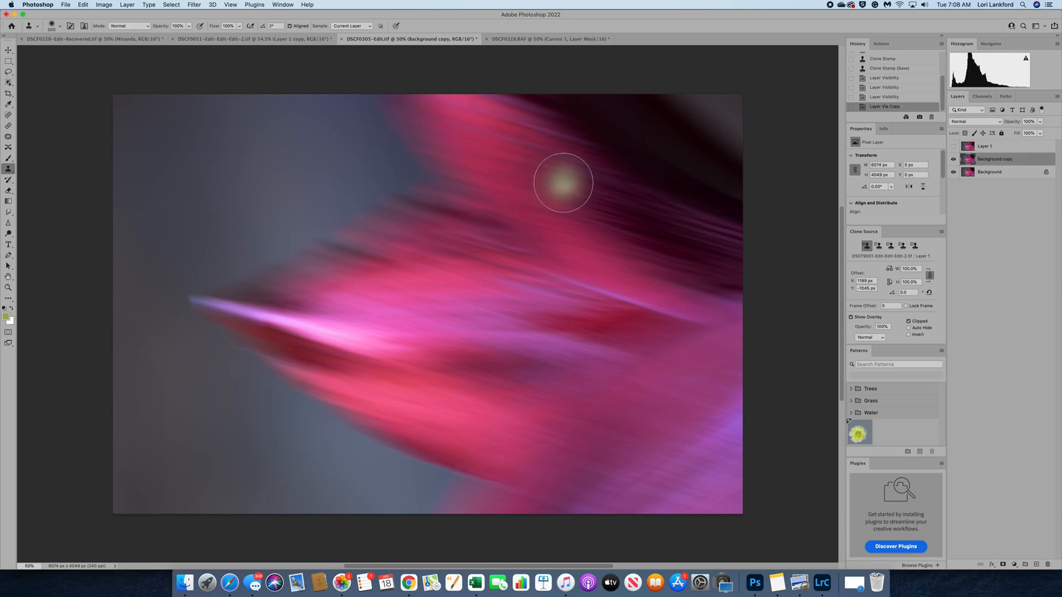
{"action": "key", "text": "alt"}
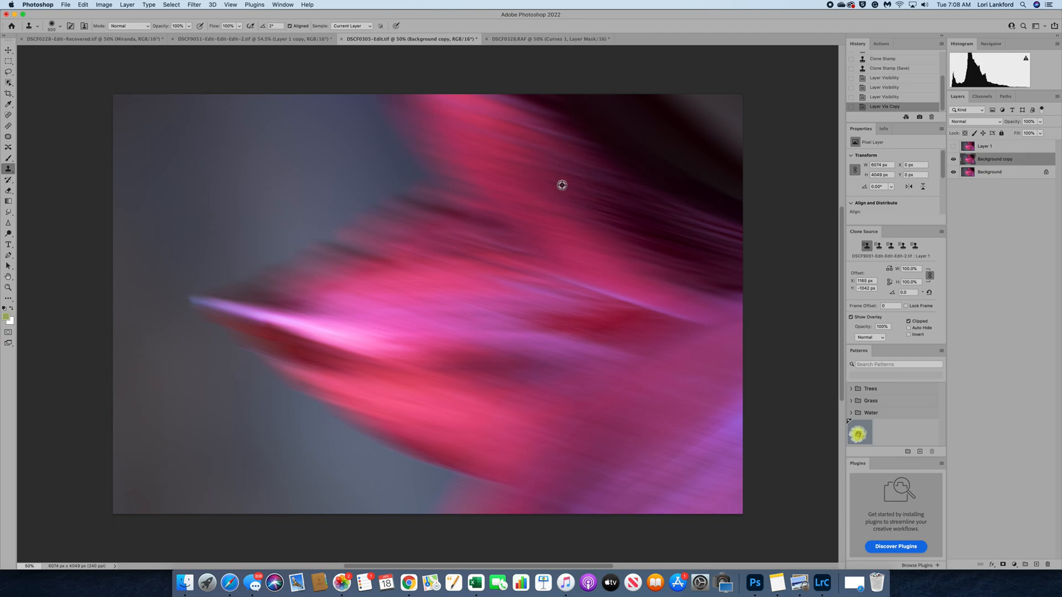
{"action": "left_click", "coordinate": [650, 205], "text": "alt"}
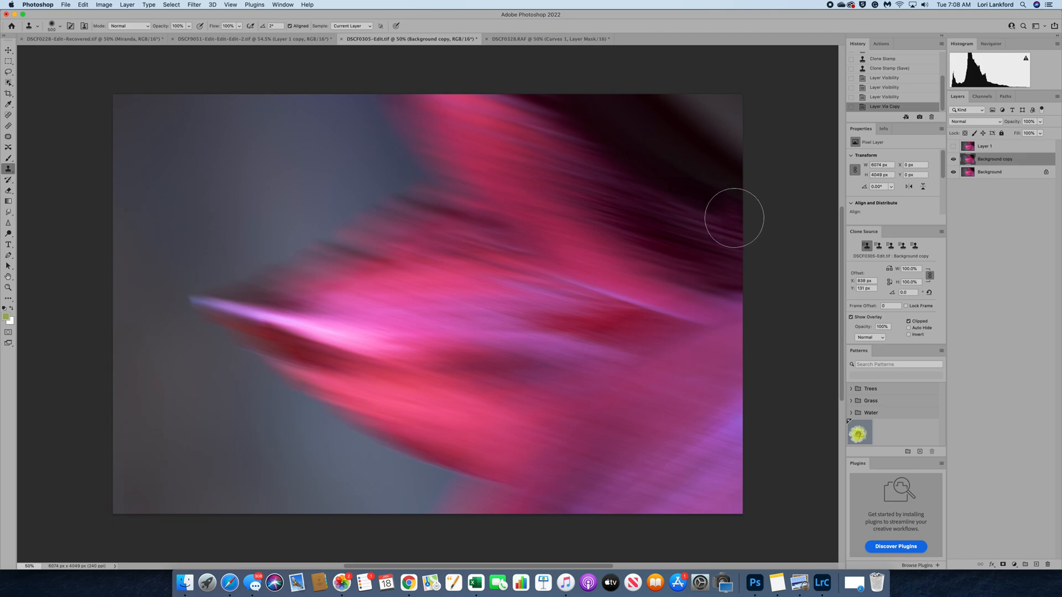
{"action": "mouse_move", "coordinate": [734, 217]}
{"action": "left_mouse_down"}
{"action": "mouse_move", "coordinate": [635, 166]}
{"action": "mouse_move", "coordinate": [521, 78]}
{"action": "left_mouse_up"}
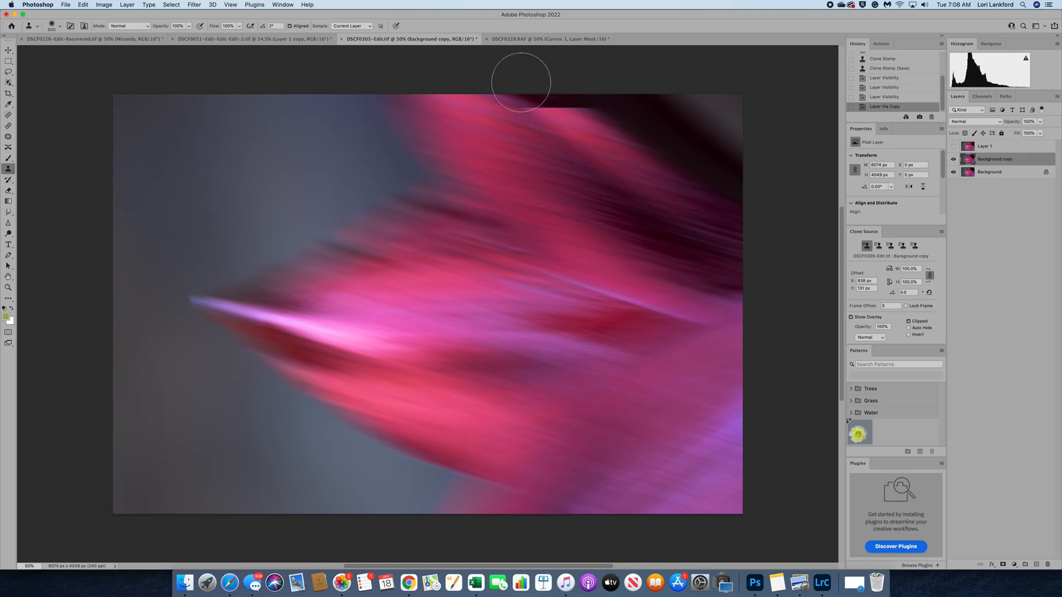
Try another clone stroke toward the dark upper-right corner and undo the last two clone strokes
{"action": "left_click_drag", "start_coordinate": [735, 185], "coordinate": [577, 90]}
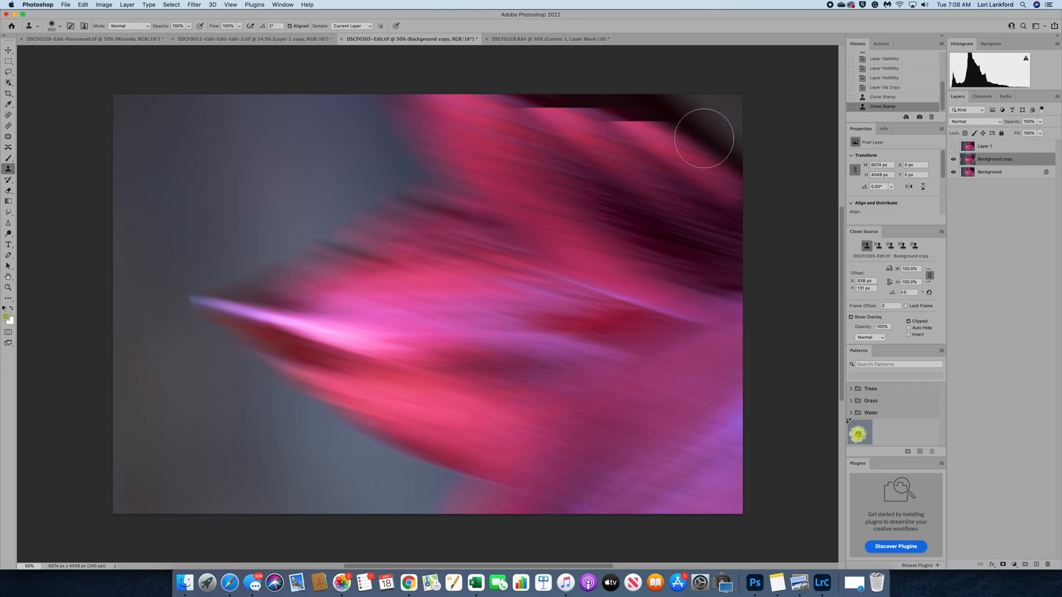
{"action": "right_click", "coordinate": [741, 158]}
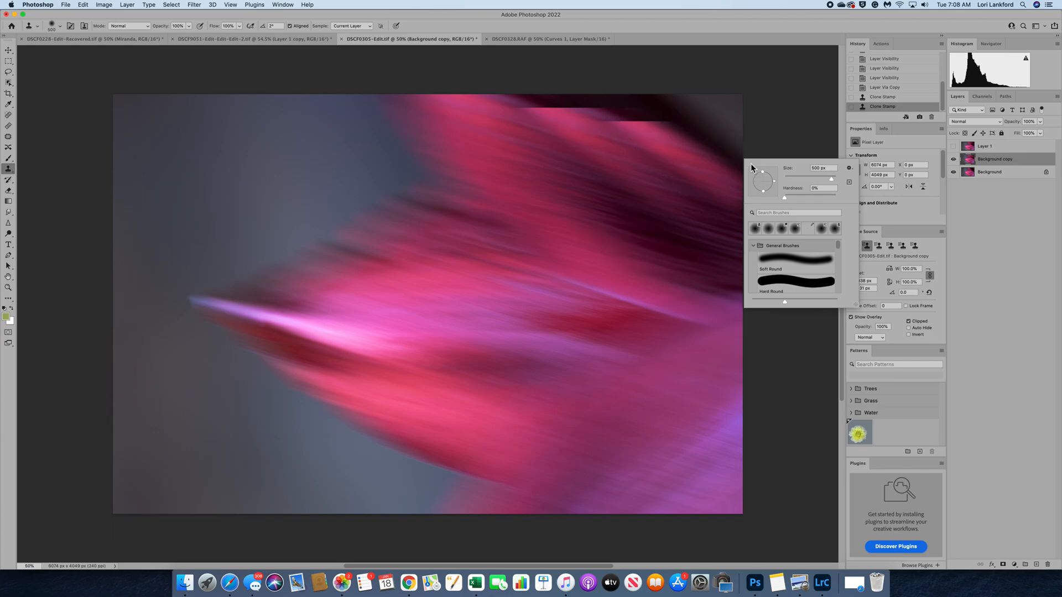
{"action": "left_click", "coordinate": [673, 242]}
{"action": "left_click", "coordinate": [673, 242]}
{"action": "key", "text": "super+z"}
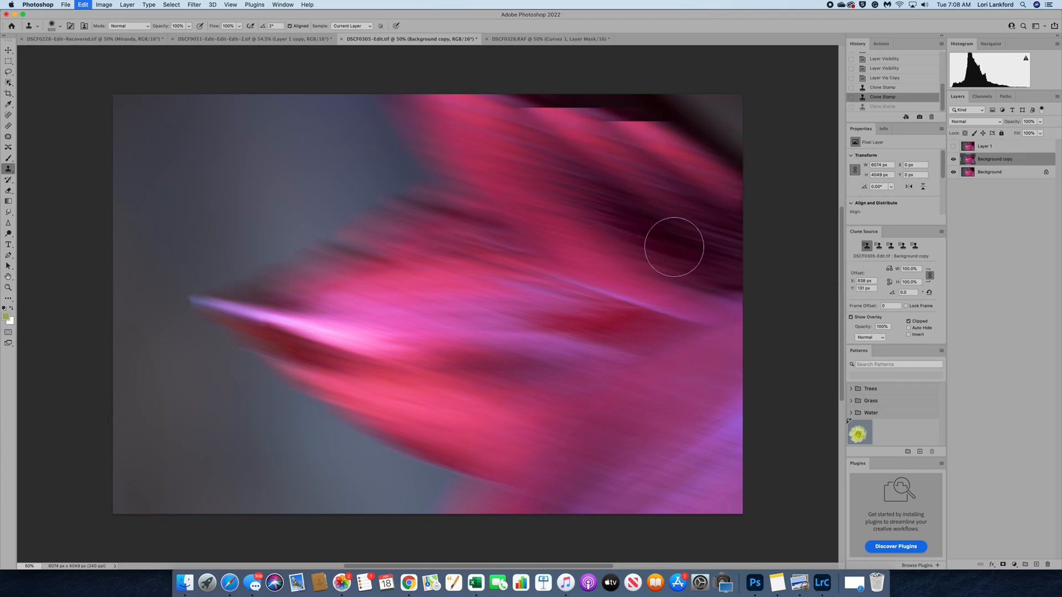
{"action": "key", "text": "super+z"}
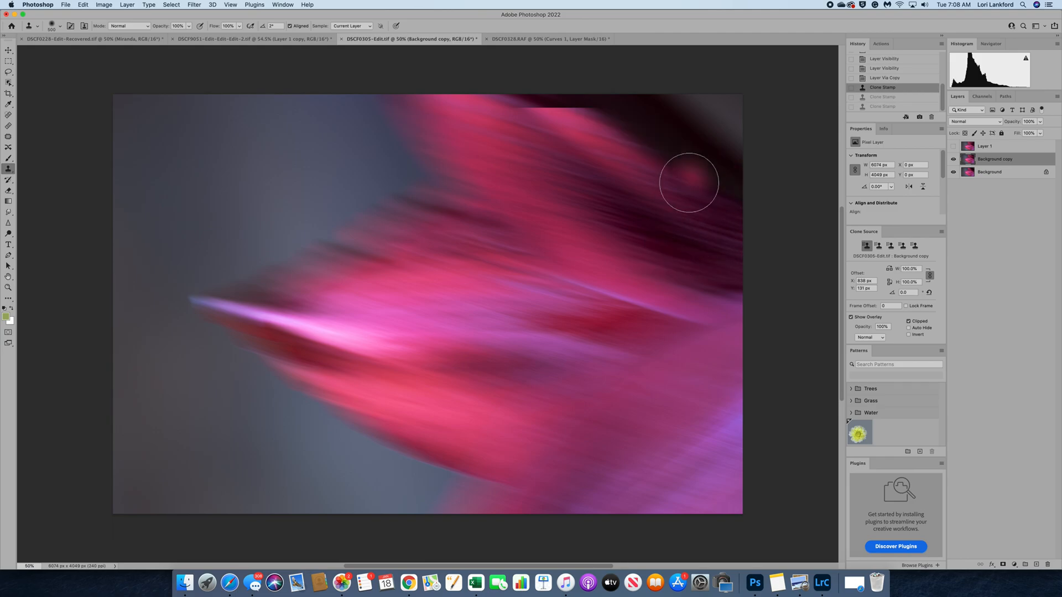
Try cloning petal streaks over the dark upper-right corner with a 250 px brush, and undo all the clone strokes
{"action": "key", "text": "bracketleft"}
{"action": "key", "text": "bracketleft"}
{"action": "key", "text": "bracketleft"}
{"action": "key", "text": "super+z"}
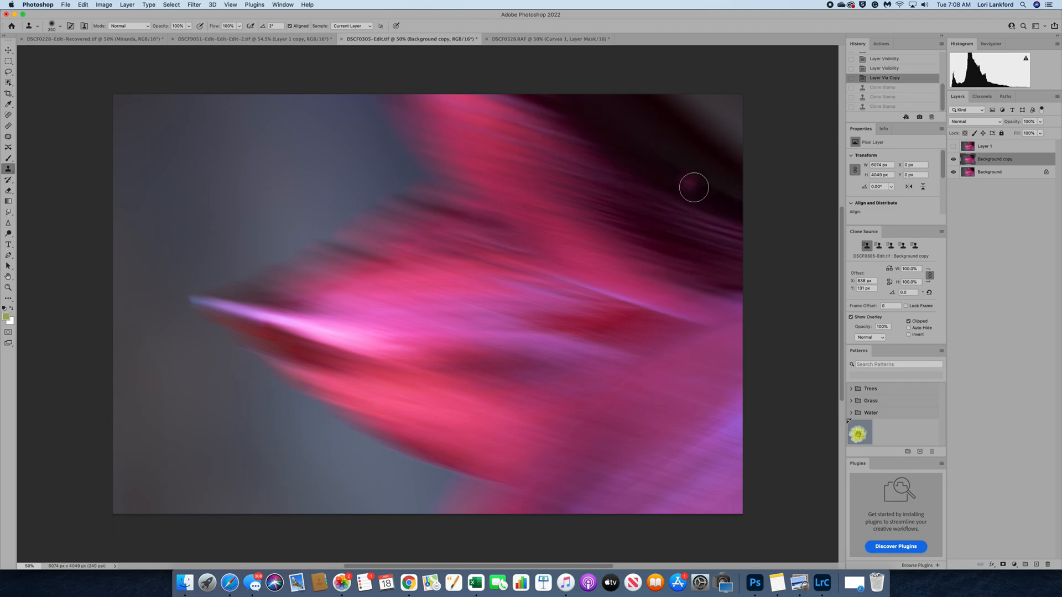
{"action": "left_click_drag", "start_coordinate": [737, 226], "coordinate": [579, 121]}
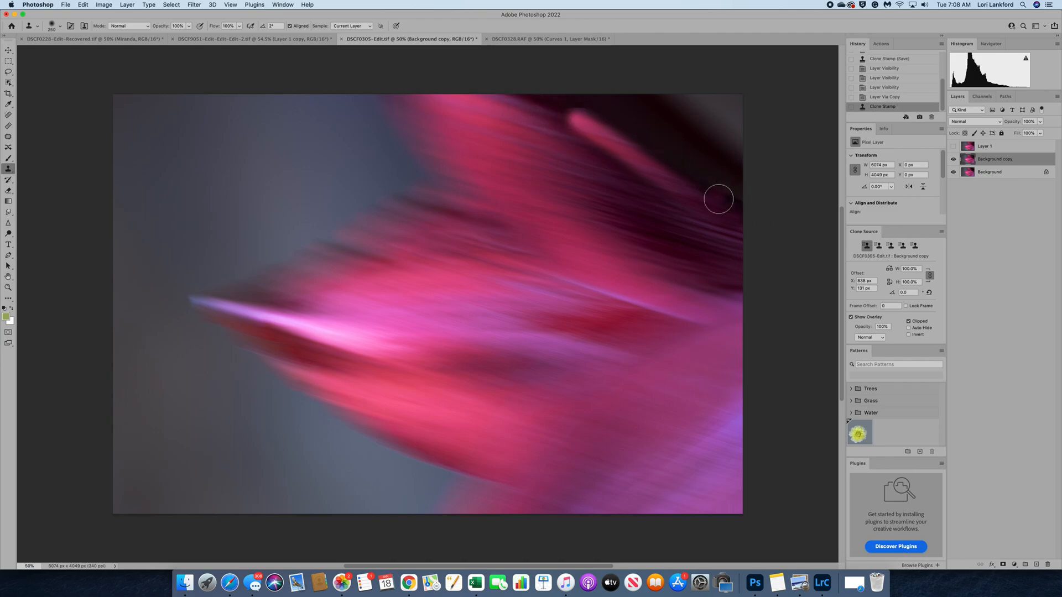
{"action": "mouse_move", "coordinate": [741, 212]}
{"action": "left_mouse_down"}
{"action": "mouse_move", "coordinate": [637, 124]}
{"action": "mouse_move", "coordinate": [526, 62]}
{"action": "left_mouse_up"}
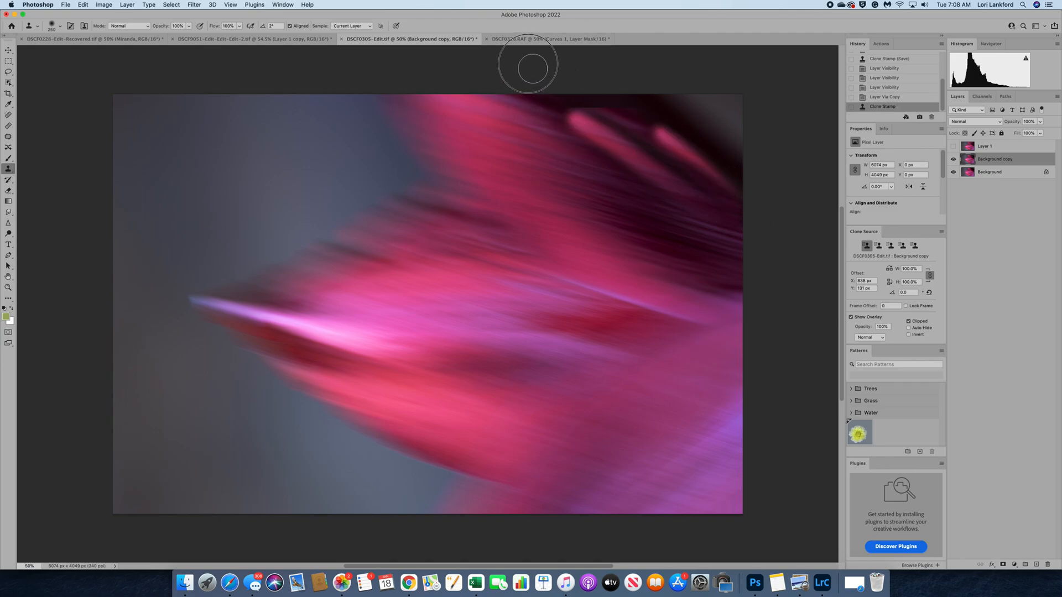
{"action": "mouse_move", "coordinate": [605, 117]}
{"action": "left_mouse_down"}
{"action": "mouse_move", "coordinate": [714, 207]}
{"action": "mouse_move", "coordinate": [645, 138]}
{"action": "mouse_move", "coordinate": [611, 122]}
{"action": "mouse_move", "coordinate": [757, 209]}
{"action": "mouse_move", "coordinate": [633, 112]}
{"action": "mouse_move", "coordinate": [740, 170]}
{"action": "mouse_move", "coordinate": [672, 130]}
{"action": "mouse_move", "coordinate": [812, 220]}
{"action": "mouse_move", "coordinate": [664, 119]}
{"action": "mouse_move", "coordinate": [783, 173]}
{"action": "mouse_move", "coordinate": [676, 80]}
{"action": "left_mouse_up"}
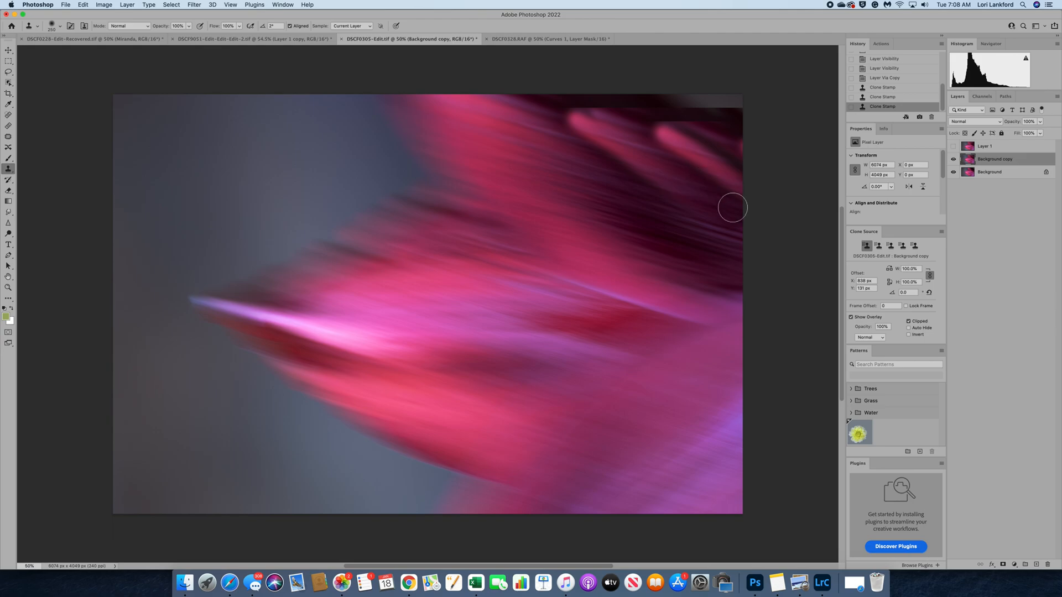
{"action": "key", "text": "super+z"}
{"action": "key", "text": "super+z"}
{"action": "key", "text": "super+z"}
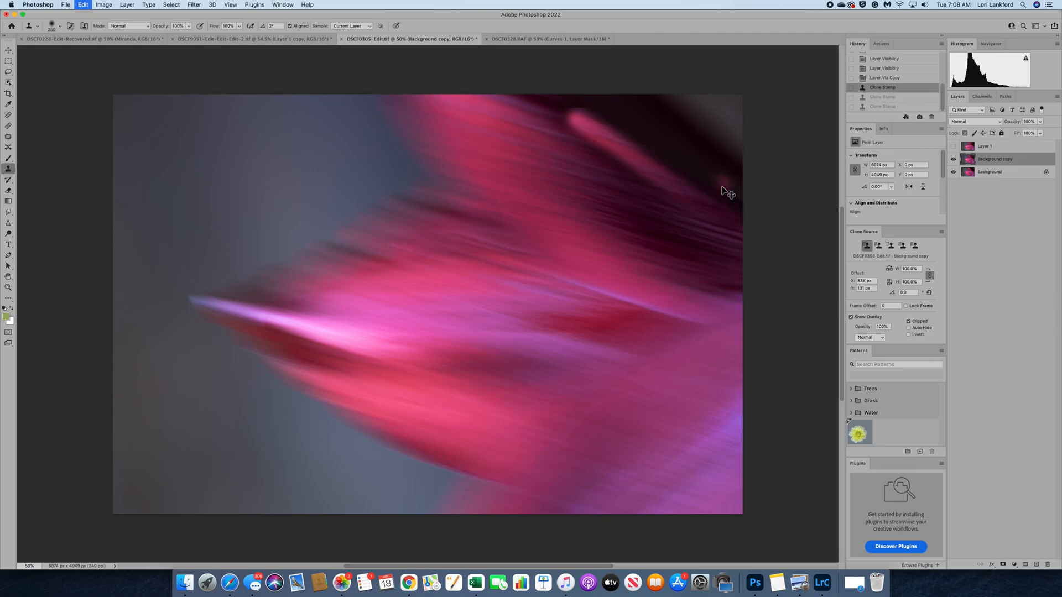
With a 600 px brush, sample the dark petal in the upper right and clone it toward the image's right edge
{"action": "key", "text": "bracketright"}
{"action": "key", "text": "bracketright"}
{"action": "key", "text": "bracketright"}
{"action": "key", "text": "bracketright"}
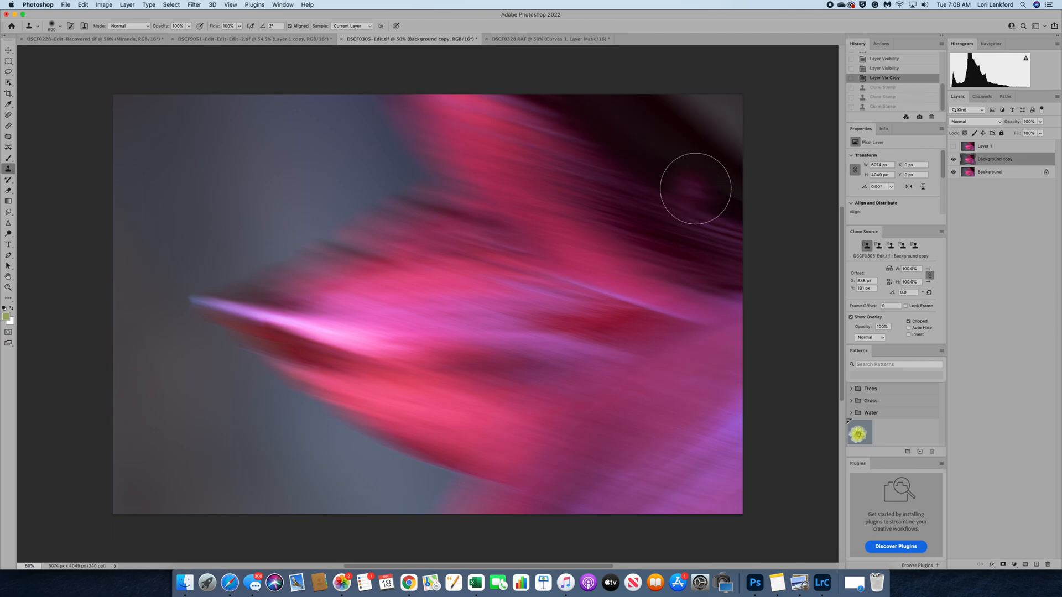
{"action": "left_click", "coordinate": [658, 178], "text": "alt"}
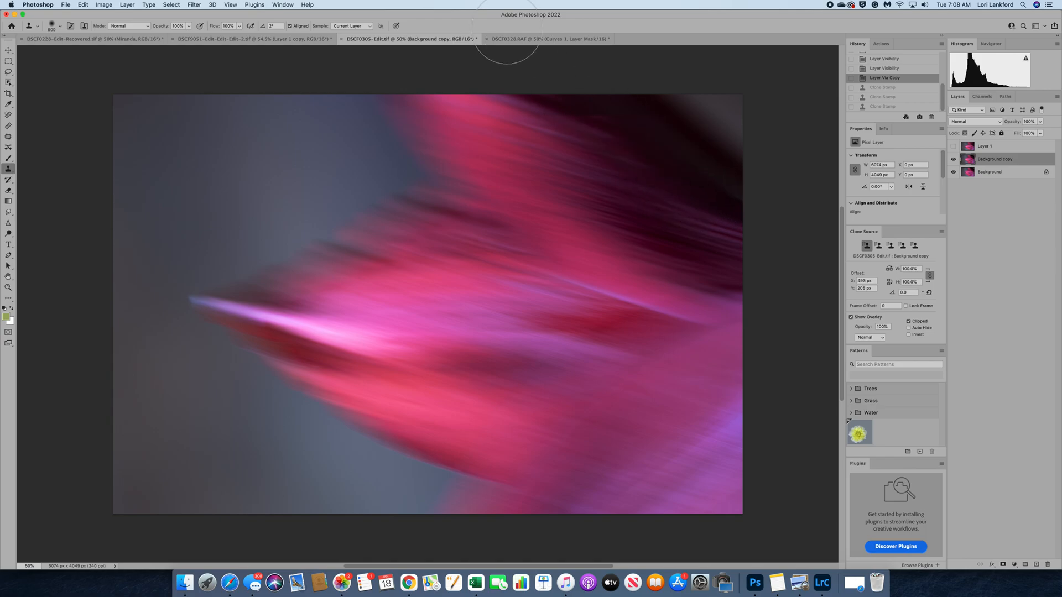
{"action": "left_click", "coordinate": [678, 172]}
{"action": "mouse_move", "coordinate": [750, 212]}
{"action": "left_mouse_down"}
{"action": "mouse_move", "coordinate": [604, 35]}
{"action": "mouse_move", "coordinate": [677, 121]}
{"action": "mouse_move", "coordinate": [619, 198]}
{"action": "left_mouse_up"}
Resample the petal streaks and clone them over the dark upper-right corner, undoing the stroke that spills onto the petals
{"action": "left_click", "coordinate": [622, 200], "text": "alt"}
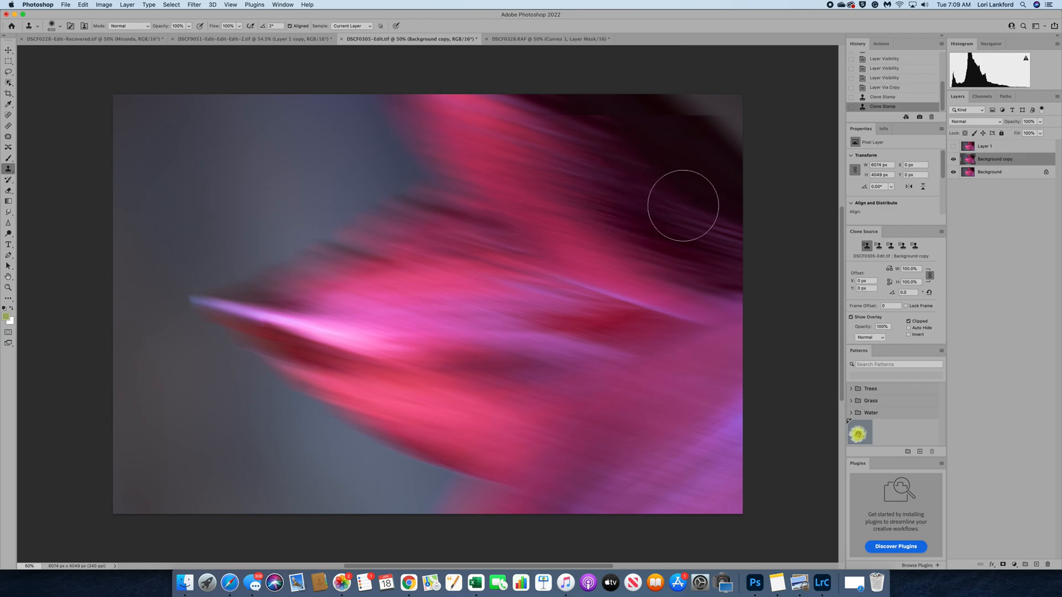
{"action": "left_click_drag", "start_coordinate": [729, 217], "coordinate": [616, 107]}
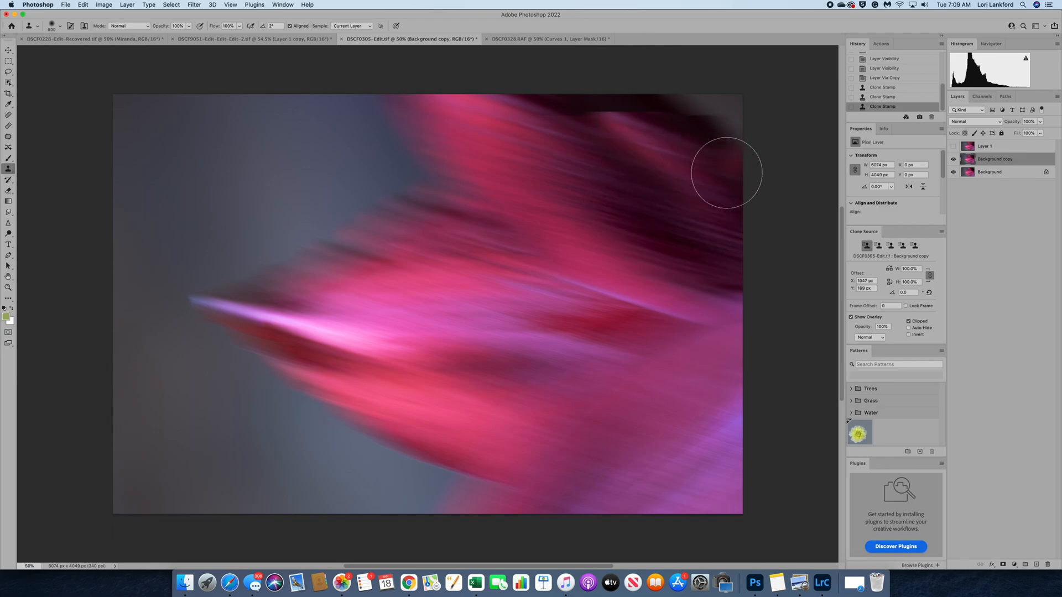
{"action": "mouse_move", "coordinate": [642, 71]}
{"action": "left_mouse_down"}
{"action": "mouse_move", "coordinate": [595, 146]}
{"action": "mouse_move", "coordinate": [627, 156]}
{"action": "mouse_move", "coordinate": [652, 180]}
{"action": "mouse_move", "coordinate": [607, 163]}
{"action": "mouse_move", "coordinate": [498, 69]}
{"action": "left_mouse_up"}
{"action": "right_click", "coordinate": [655, 180]}
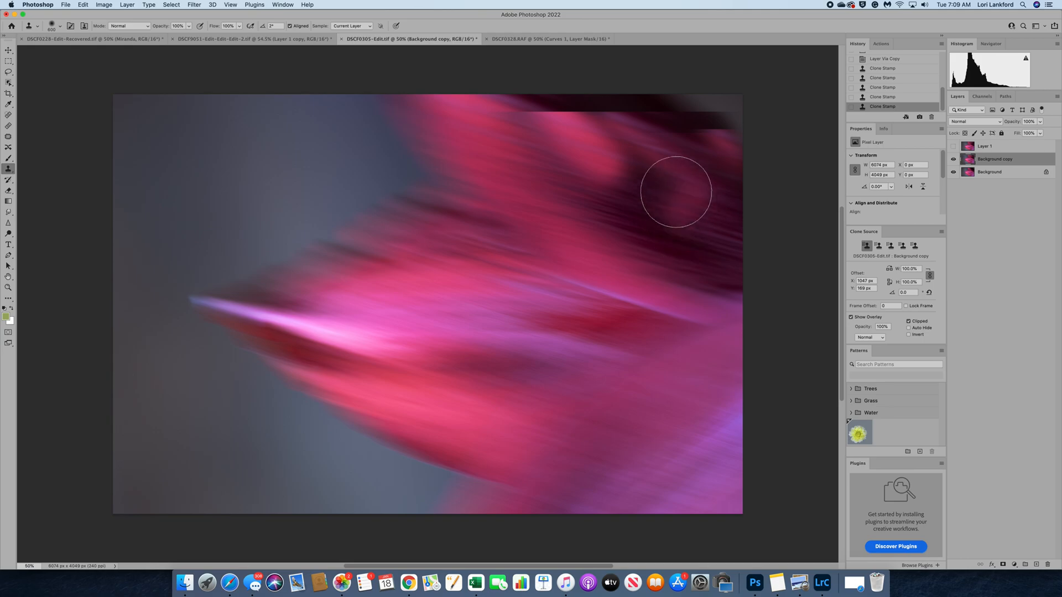
{"action": "key", "text": "super+z"}
{"action": "left_click", "coordinate": [736, 147]}
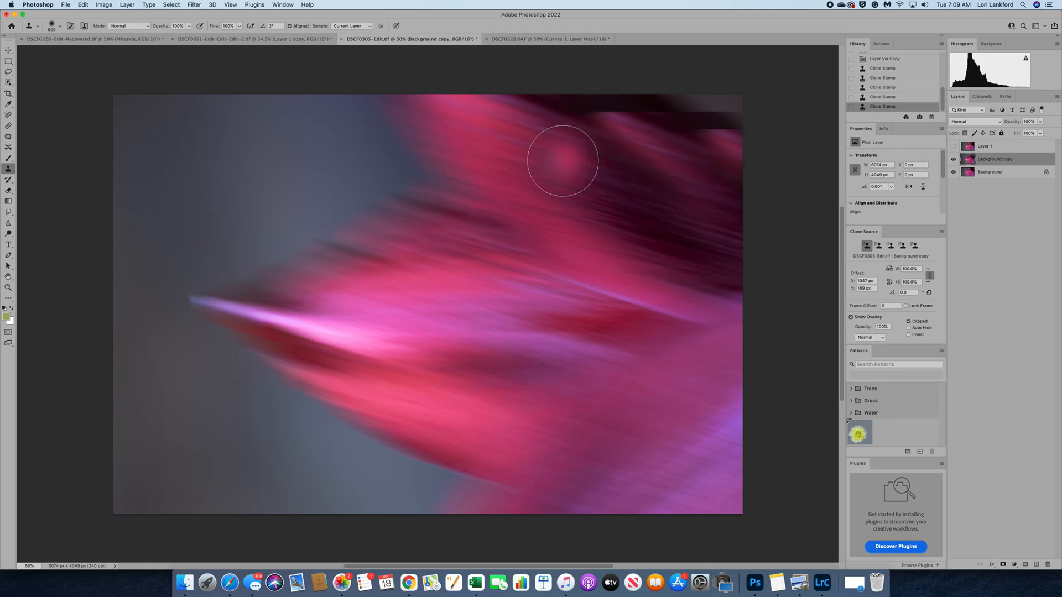
With a 175 px brush, sample the streaks below the hard-edged dark band and clone them over it along the upper edge
{"action": "key", "text": "bracketright"}
{"action": "key", "text": "bracketleft"}
{"action": "key", "text": "bracketleft"}
{"action": "key", "text": "bracketleft"}
{"action": "key", "text": "bracketleft"}
{"action": "key", "text": "bracketleft"}
{"action": "key", "text": "bracketleft"}
{"action": "key", "text": "bracketleft"}
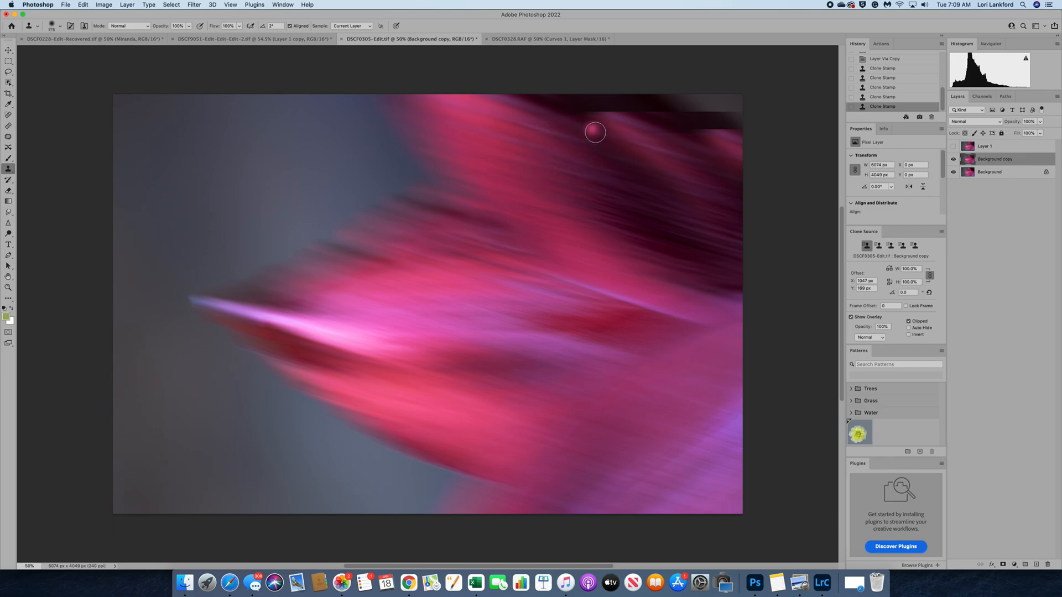
{"action": "left_click", "coordinate": [593, 131], "text": "alt"}
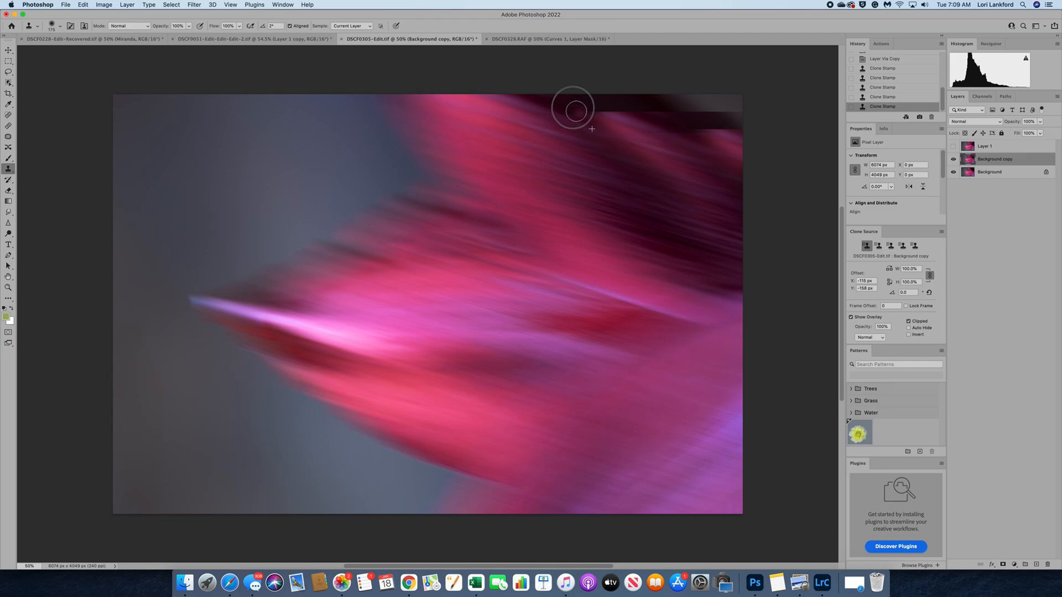
{"action": "mouse_move", "coordinate": [590, 129]}
{"action": "left_mouse_down"}
{"action": "mouse_move", "coordinate": [555, 90]}
{"action": "mouse_move", "coordinate": [619, 129]}
{"action": "mouse_move", "coordinate": [551, 79]}
{"action": "mouse_move", "coordinate": [661, 140]}
{"action": "mouse_move", "coordinate": [591, 98]}
{"action": "mouse_move", "coordinate": [700, 141]}
{"action": "mouse_move", "coordinate": [600, 85]}
{"action": "mouse_move", "coordinate": [754, 139]}
{"action": "left_mouse_up"}
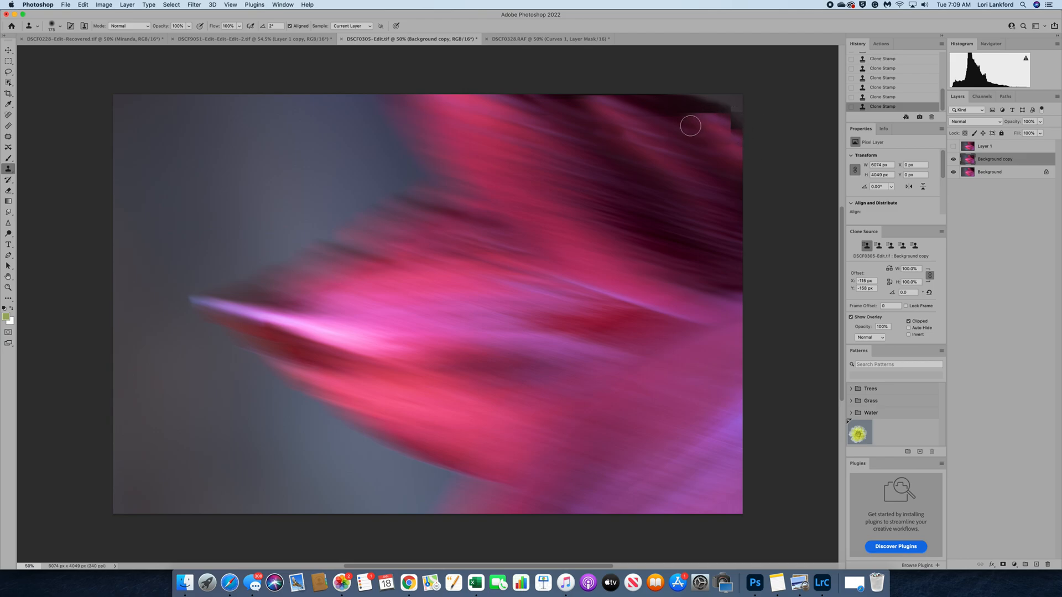
Resample nearby petal streaks and clone over the remaining dark patches beside the upper-right corner
{"action": "right_click", "coordinate": [626, 132]}
{"action": "left_click_drag", "start_coordinate": [581, 106], "coordinate": [656, 147]}
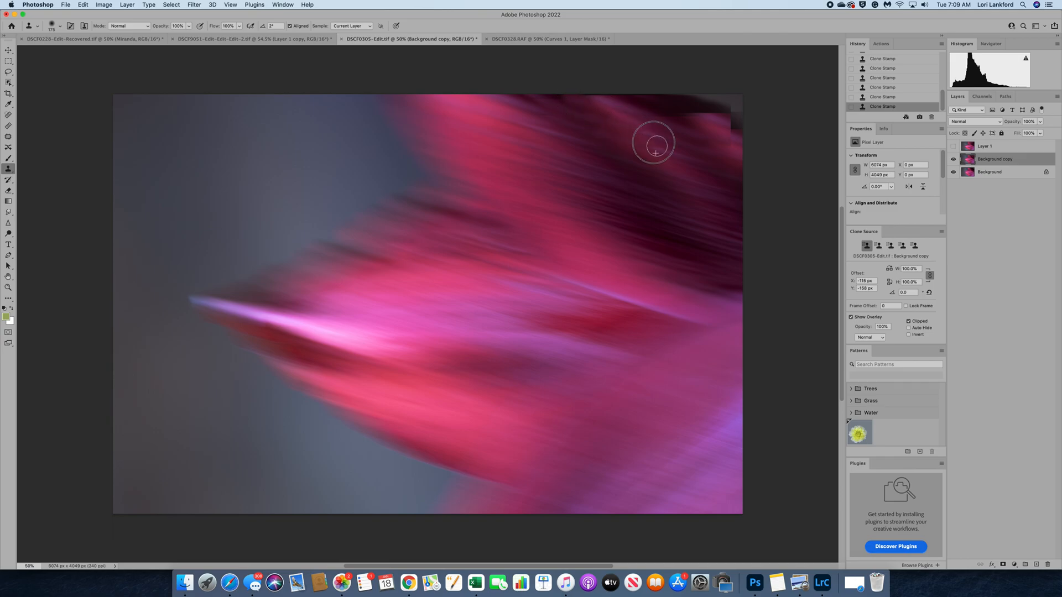
{"action": "left_click", "coordinate": [732, 147], "text": "alt"}
{"action": "mouse_move", "coordinate": [739, 144]}
{"action": "left_mouse_down"}
{"action": "mouse_move", "coordinate": [747, 103]}
{"action": "mouse_move", "coordinate": [736, 131]}
{"action": "mouse_move", "coordinate": [727, 107]}
{"action": "mouse_move", "coordinate": [740, 135]}
{"action": "mouse_move", "coordinate": [749, 126]}
{"action": "left_mouse_up"}
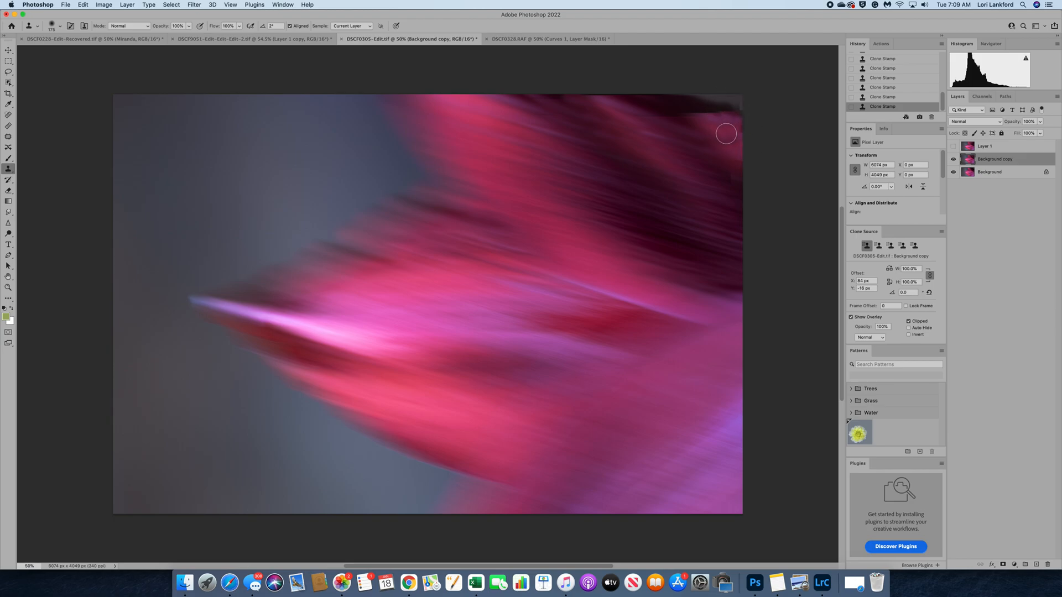
{"action": "left_click", "coordinate": [692, 131], "text": "alt"}
{"action": "mouse_move", "coordinate": [703, 128]}
{"action": "left_mouse_down"}
{"action": "mouse_move", "coordinate": [650, 87]}
{"action": "mouse_move", "coordinate": [721, 148]}
{"action": "mouse_move", "coordinate": [693, 97]}
{"action": "mouse_move", "coordinate": [754, 144]}
{"action": "mouse_move", "coordinate": [740, 95]}
{"action": "left_mouse_up"}
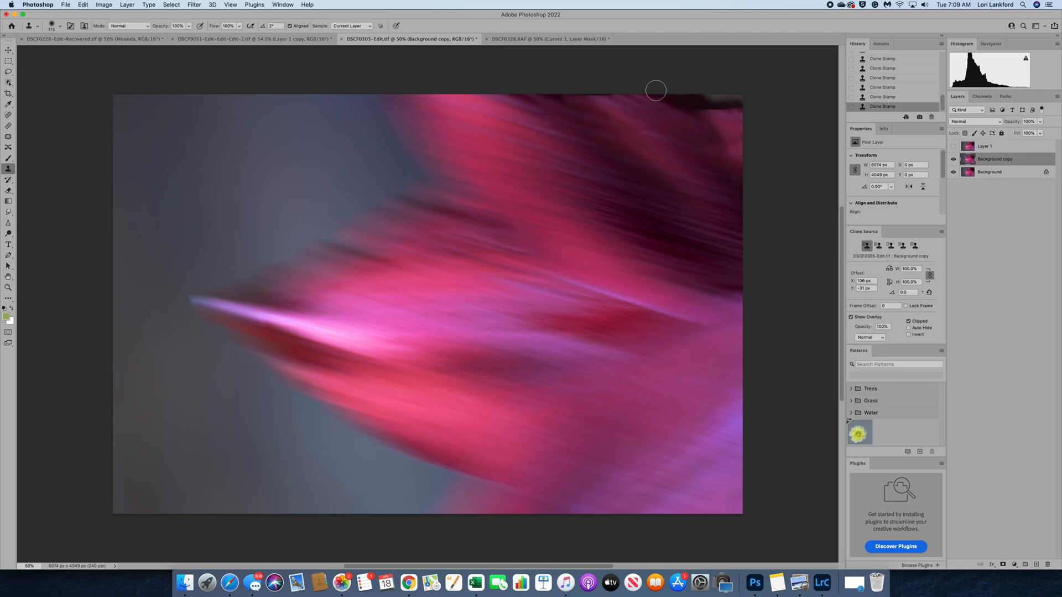
Enlarge the clone brush to 500 px and cover the remaining dark strip along the upper edge and corner
{"action": "key", "text": "bracketright"}
{"action": "key", "text": "bracketright"}
{"action": "mouse_move", "coordinate": [590, 88]}
{"action": "left_mouse_down"}
{"action": "mouse_move", "coordinate": [659, 94]}
{"action": "mouse_move", "coordinate": [760, 134]}
{"action": "left_mouse_up"}
{"action": "left_click_drag", "start_coordinate": [687, 100], "coordinate": [777, 110]}
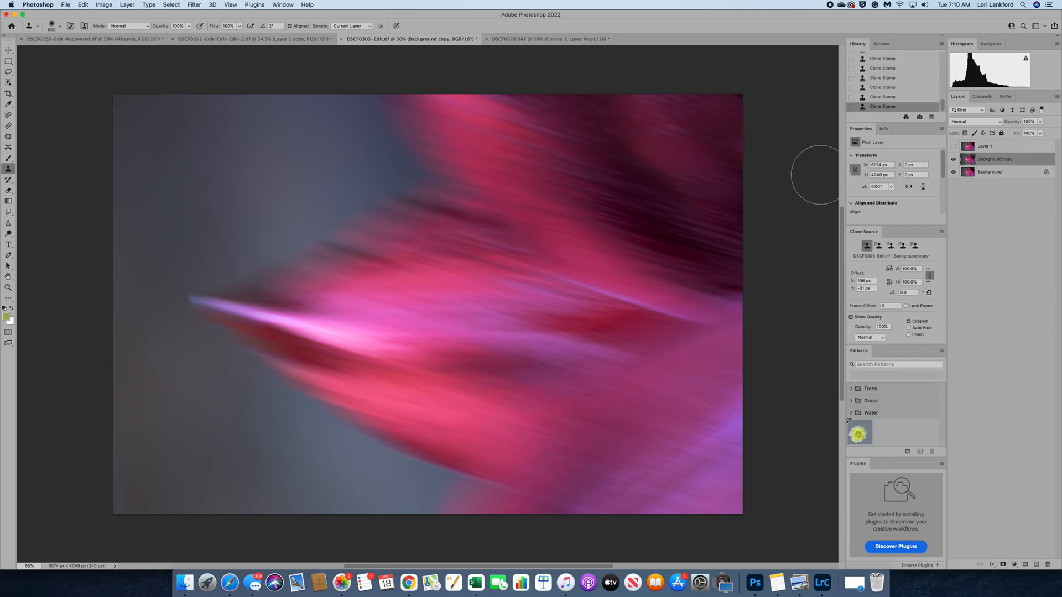
{"action": "right_click", "coordinate": [731, 113]}
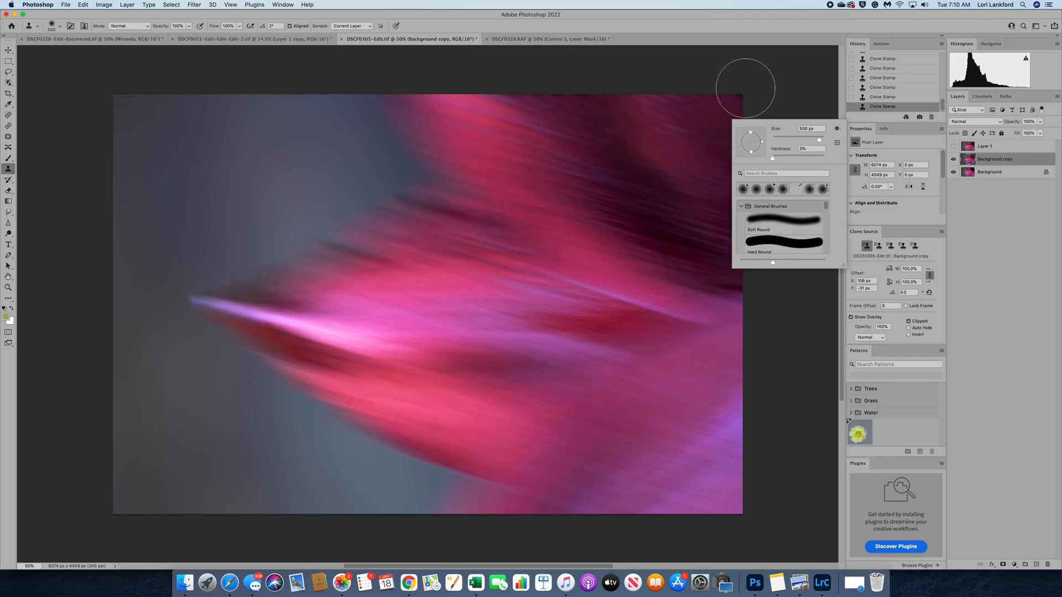
{"action": "left_click", "coordinate": [753, 77]}
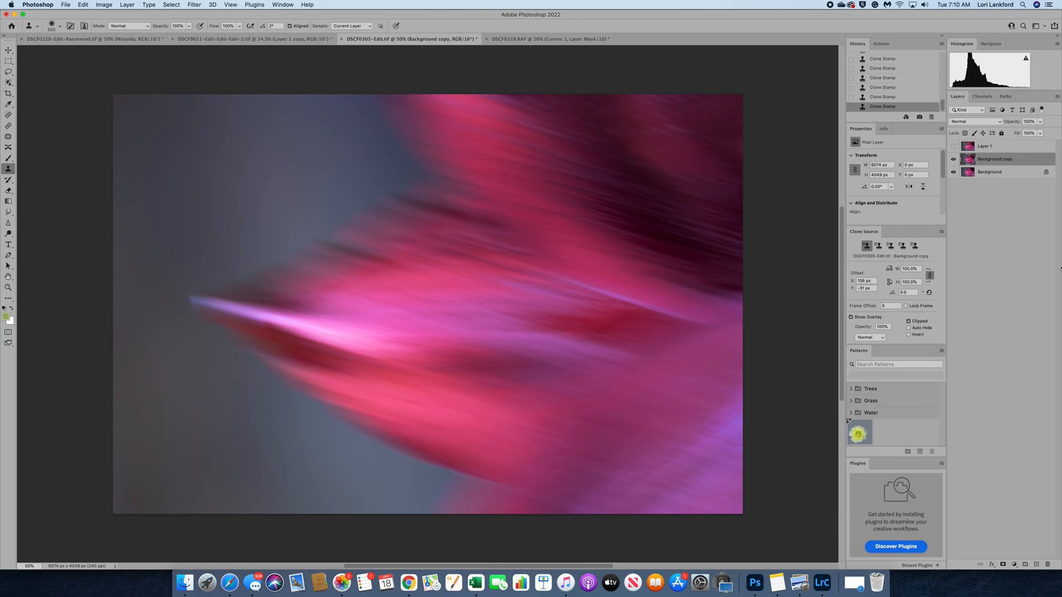
Compare the flower image with and without the cloned Background copy, leaving it hidden and Layer 1 shown
{"action": "left_click", "coordinate": [953, 160]}
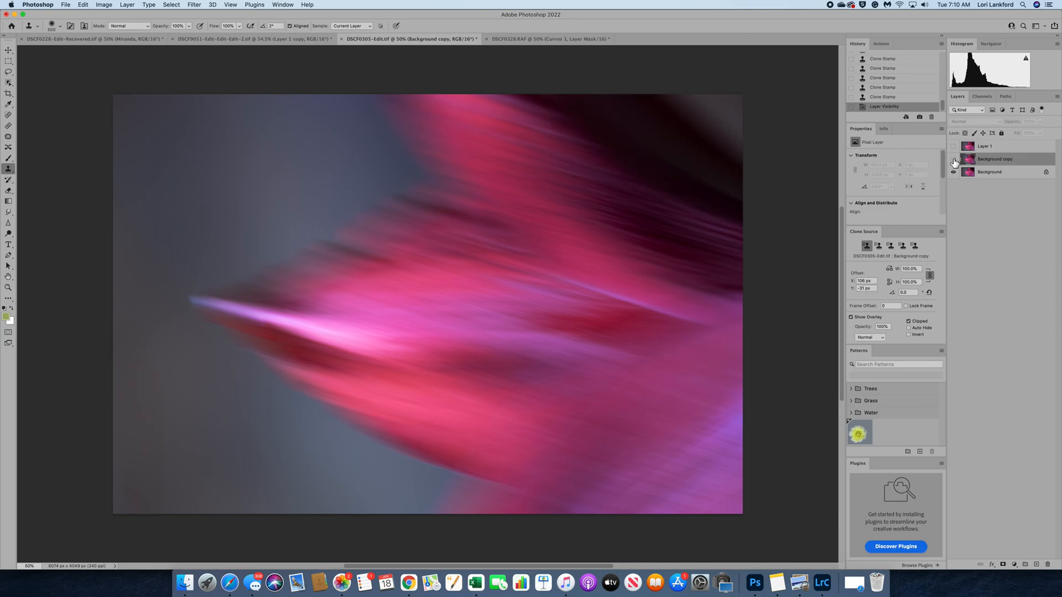
{"action": "left_click", "coordinate": [952, 159]}
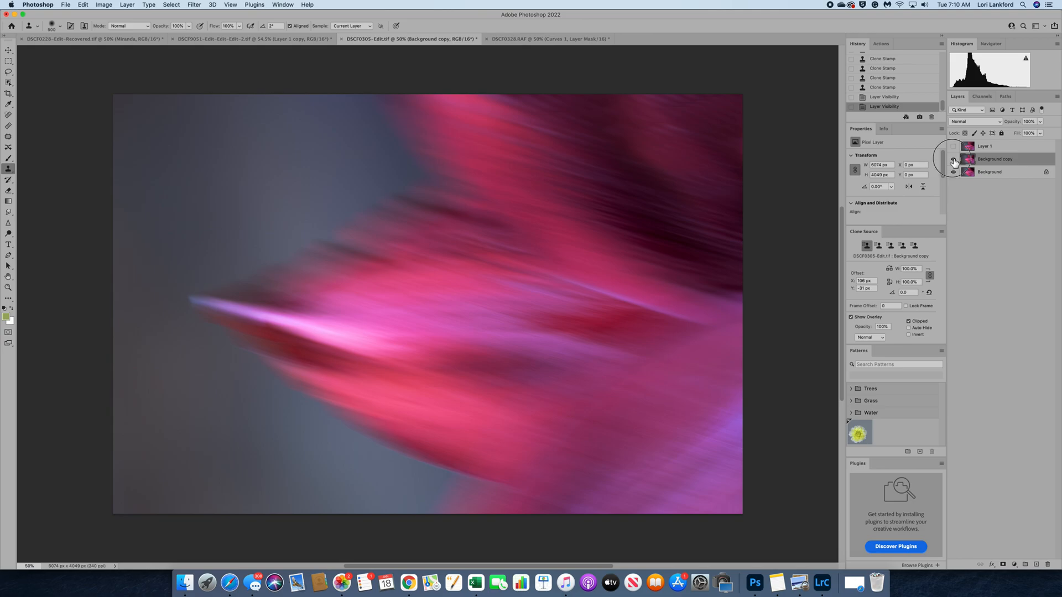
{"action": "left_click", "coordinate": [953, 160]}
{"action": "left_click", "coordinate": [953, 146]}
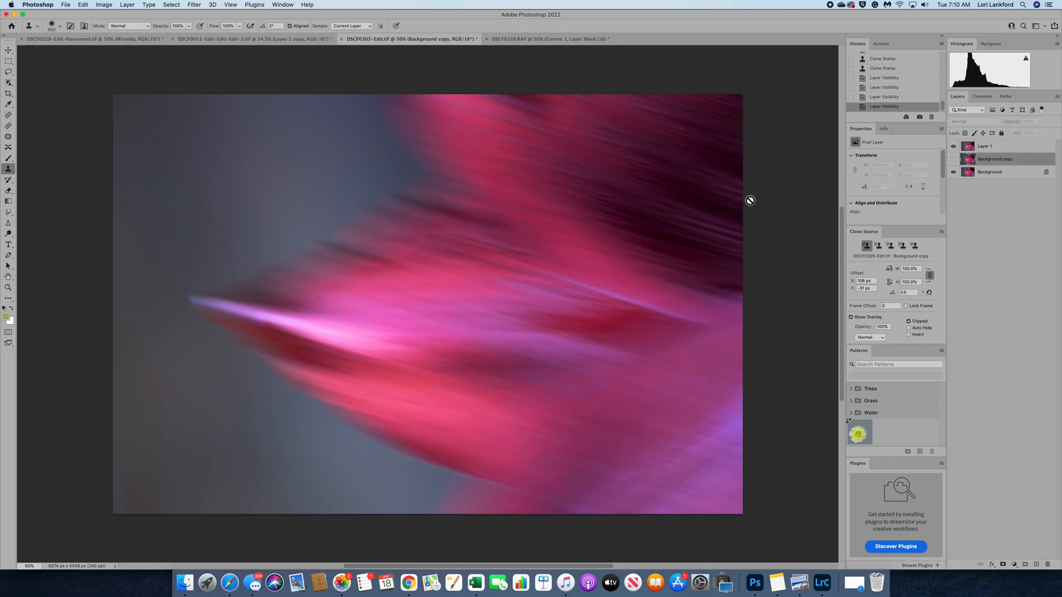
Switch to the tree frog image and hide the Gradient Fill 1, Layer 1 copy and Layer 1 layers
{"action": "left_click", "coordinate": [264, 39]}
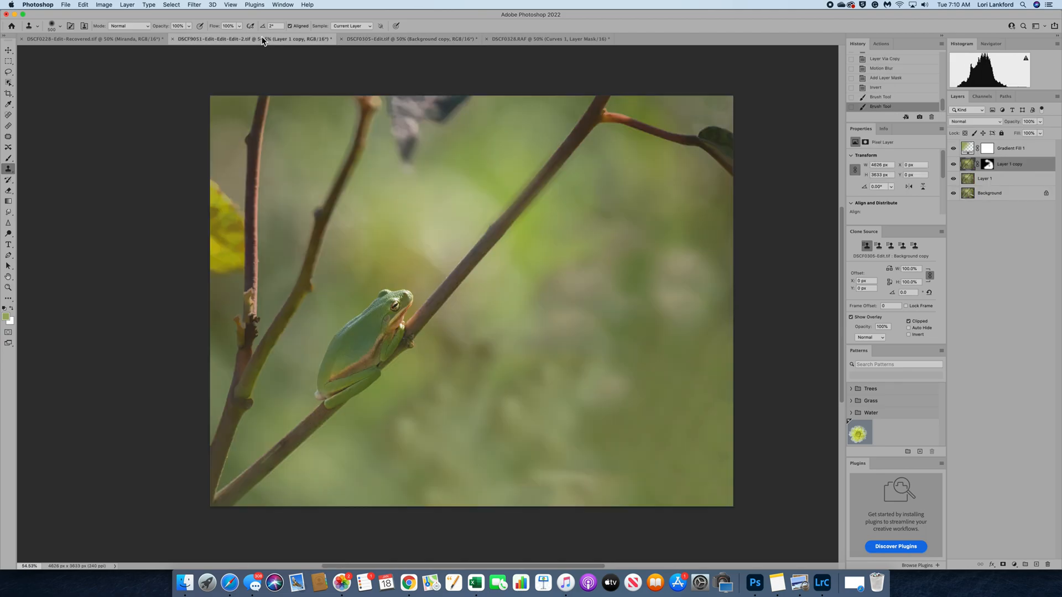
{"action": "left_click", "coordinate": [953, 148]}
{"action": "left_click", "coordinate": [953, 165]}
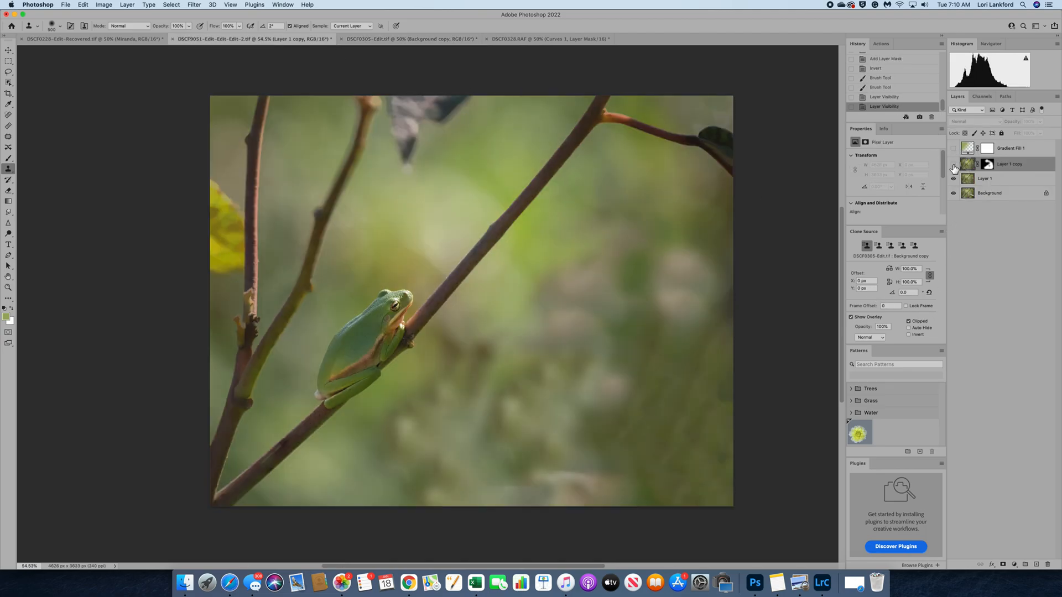
{"action": "left_click", "coordinate": [953, 179]}
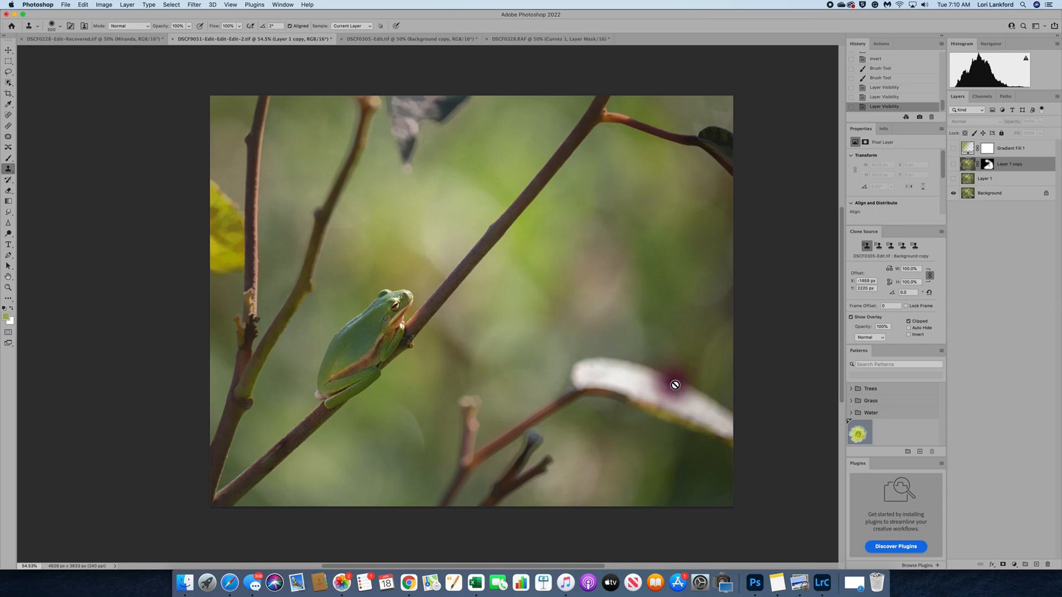
Duplicate the Background layer and remove the blurred stems and white leaf in the lower right with the Spot Healing Brush
{"action": "left_click", "coordinate": [968, 194]}
{"action": "key", "text": "super+j"}
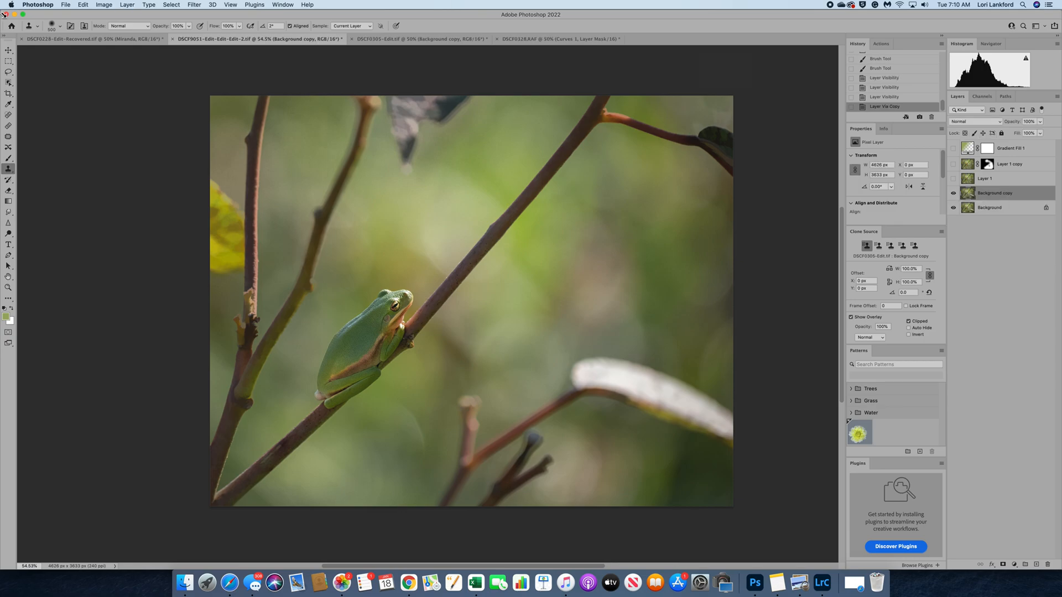
{"action": "left_click", "coordinate": [8, 115]}
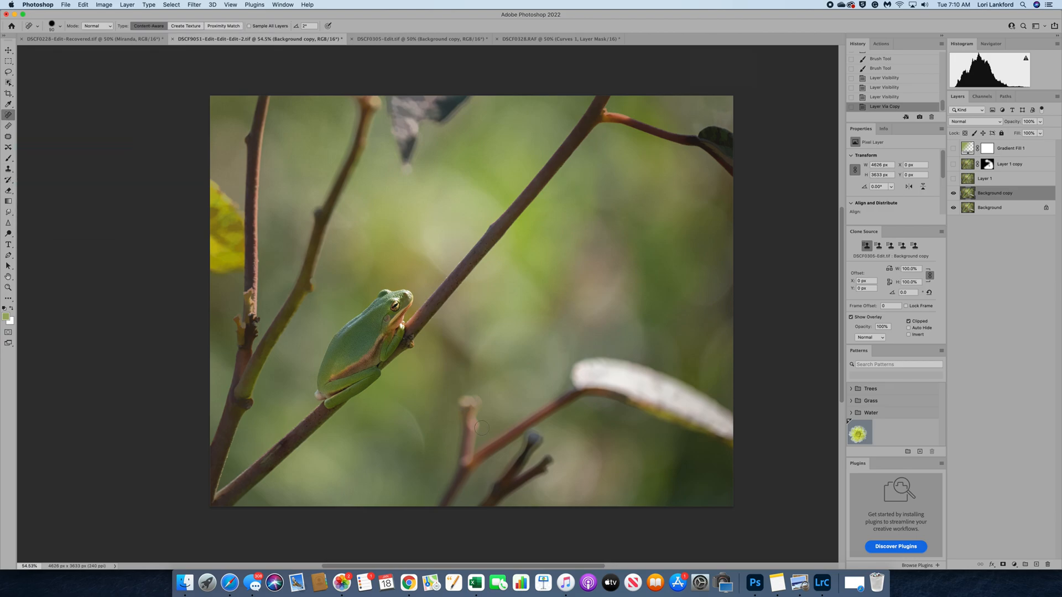
{"action": "mouse_move", "coordinate": [476, 420]}
{"action": "left_mouse_down"}
{"action": "mouse_move", "coordinate": [463, 456]}
{"action": "mouse_move", "coordinate": [470, 421]}
{"action": "mouse_move", "coordinate": [443, 474]}
{"action": "mouse_move", "coordinate": [536, 448]}
{"action": "mouse_move", "coordinate": [467, 486]}
{"action": "left_mouse_up"}
{"action": "mouse_move", "coordinate": [520, 434]}
{"action": "left_mouse_down"}
{"action": "mouse_move", "coordinate": [609, 371]}
{"action": "mouse_move", "coordinate": [724, 440]}
{"action": "left_mouse_up"}
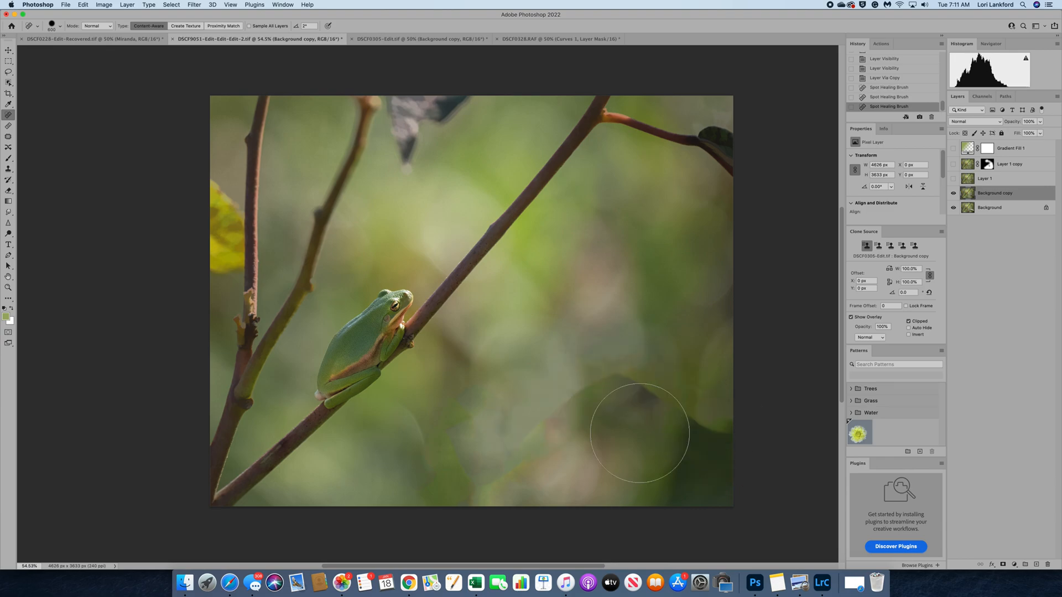
{"action": "mouse_move", "coordinate": [556, 423]}
{"action": "left_mouse_down"}
{"action": "mouse_move", "coordinate": [586, 387]}
{"action": "mouse_move", "coordinate": [651, 406]}
{"action": "mouse_move", "coordinate": [723, 447]}
{"action": "left_mouse_up"}
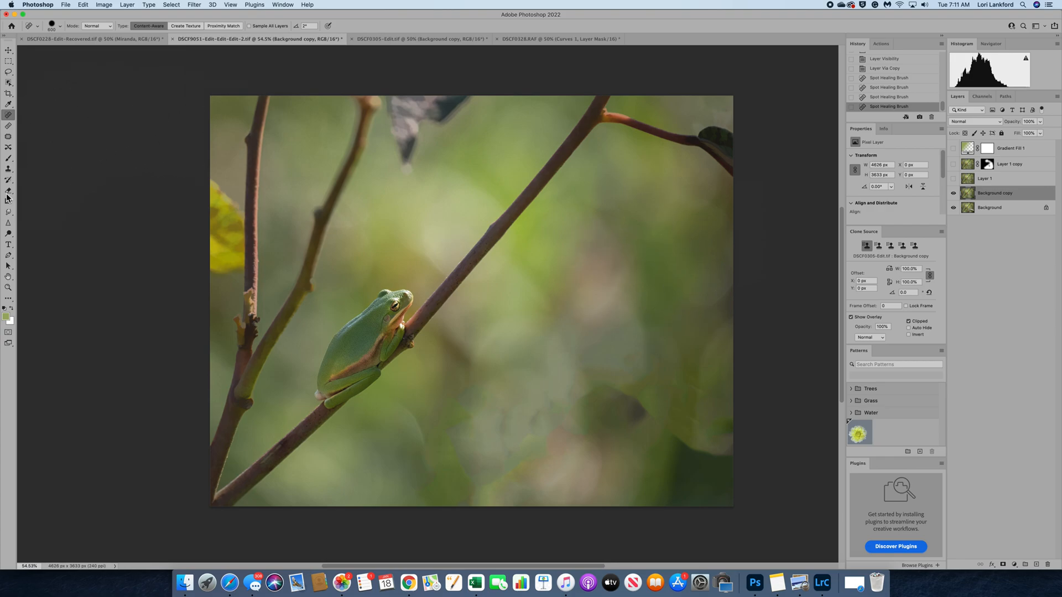
Try to clone the soft background over the dark patch in the lower right with the Clone Stamp, and undo the stroke
{"action": "left_click", "coordinate": [9, 169]}
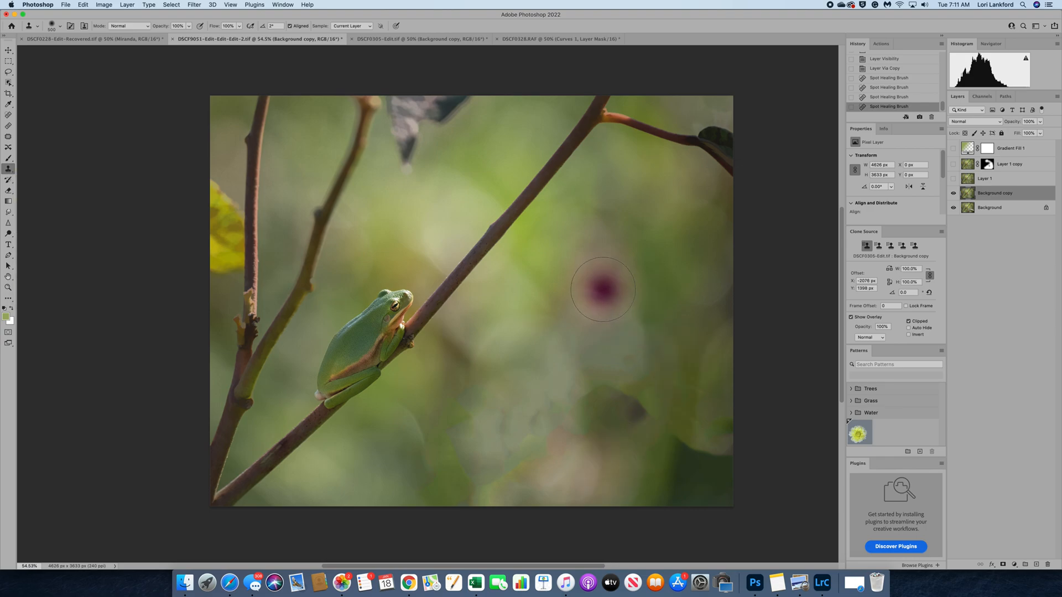
{"action": "left_click", "coordinate": [605, 291], "text": "alt"}
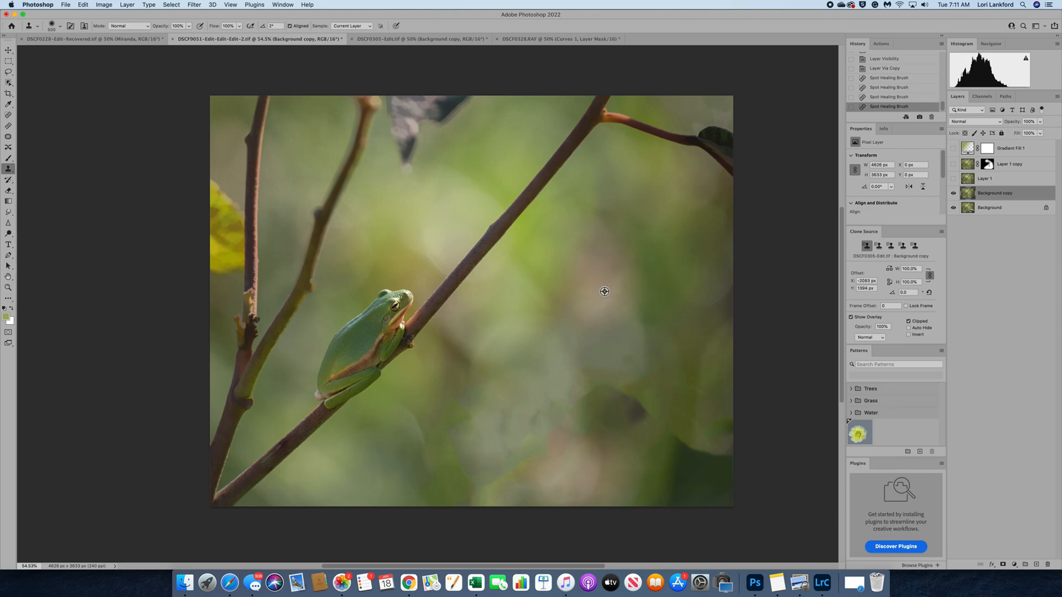
{"action": "mouse_move", "coordinate": [573, 366]}
{"action": "left_mouse_down"}
{"action": "mouse_move", "coordinate": [638, 386]}
{"action": "mouse_move", "coordinate": [595, 387]}
{"action": "left_mouse_up"}
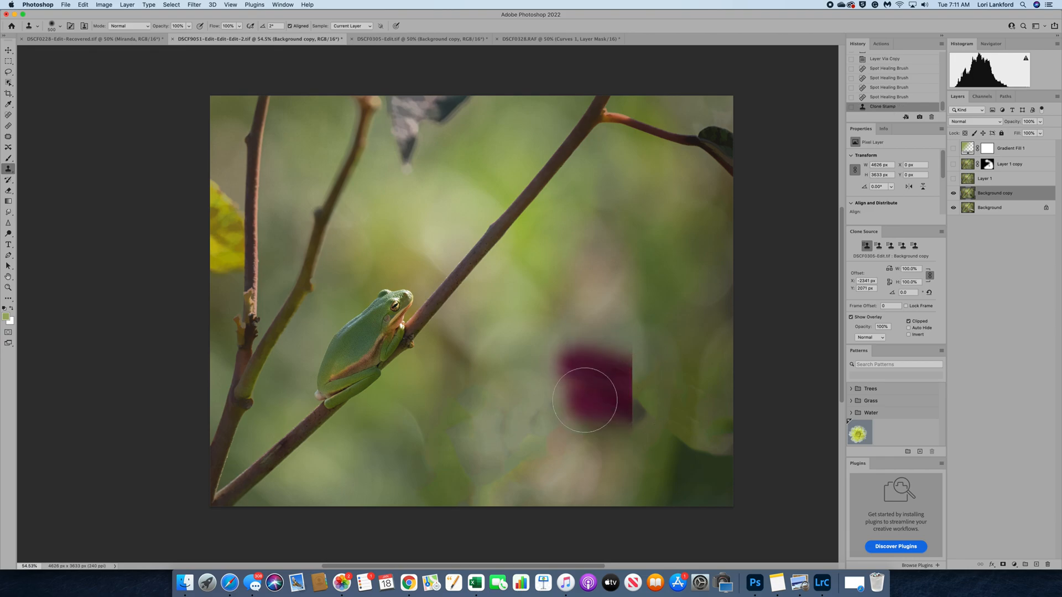
{"action": "key", "text": "super+z"}
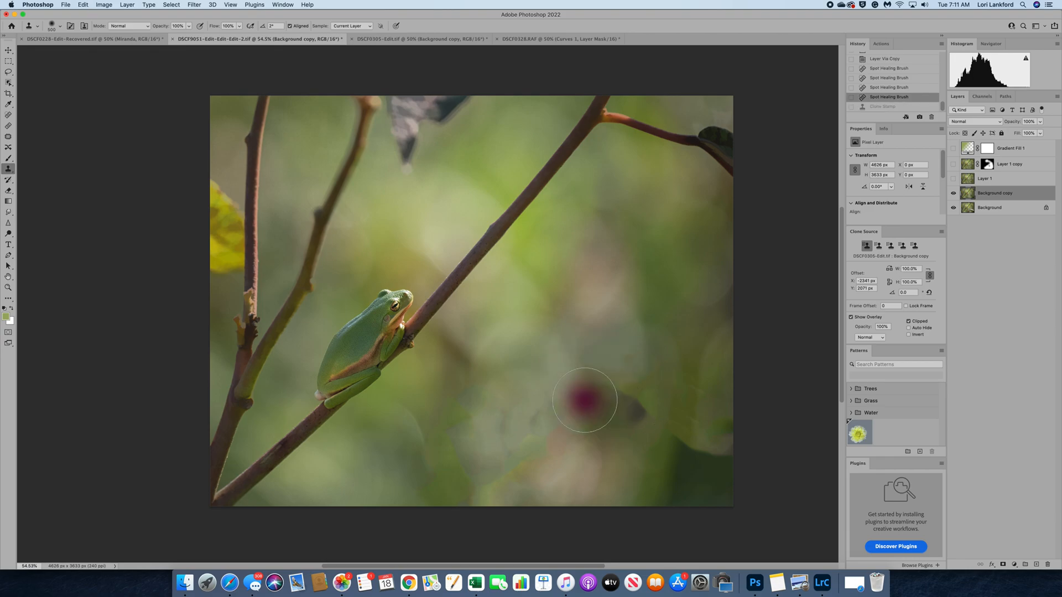
Reset the foreground and background colors to the default black and white
{"action": "left_click", "coordinate": [4, 308]}
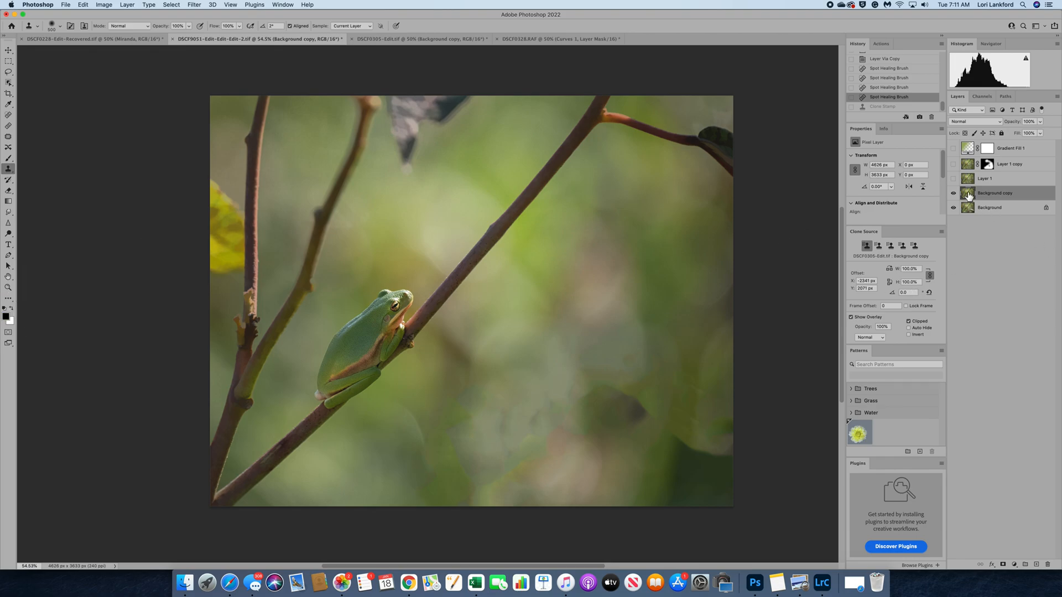
Duplicate the Background copy layer and clone soft background over the gray smudges and dark leaf below and right of the frog's branch
{"action": "key", "text": "super+j"}
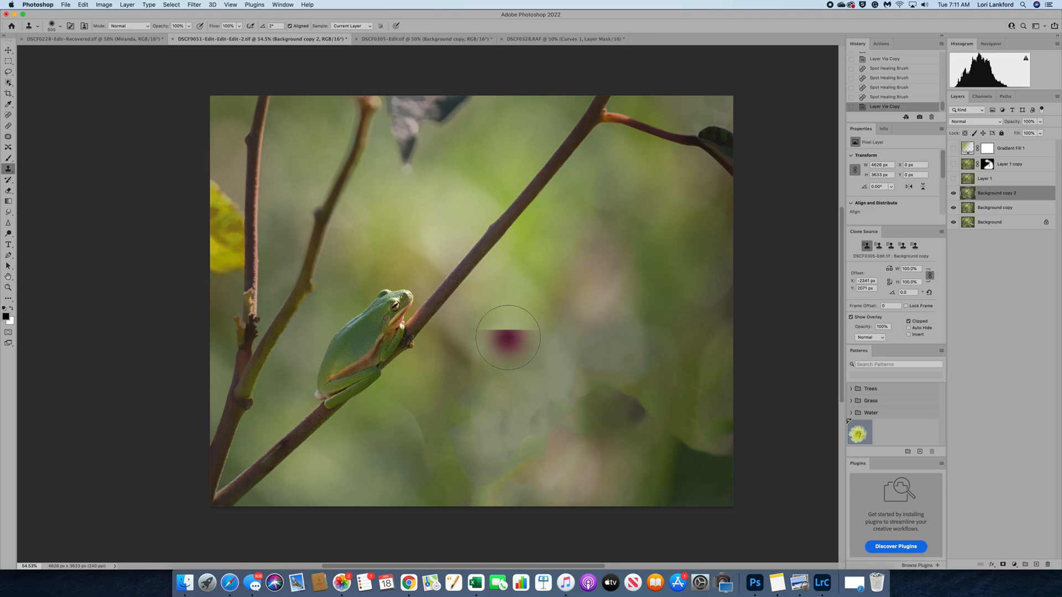
{"action": "left_click", "coordinate": [526, 304], "text": "alt"}
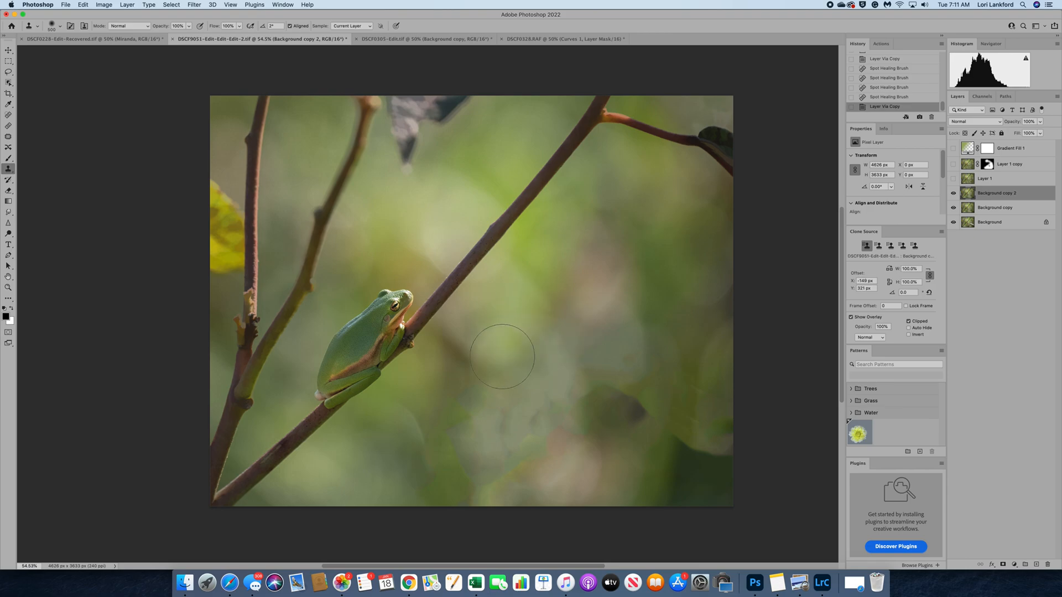
{"action": "left_click", "coordinate": [541, 308], "text": "alt"}
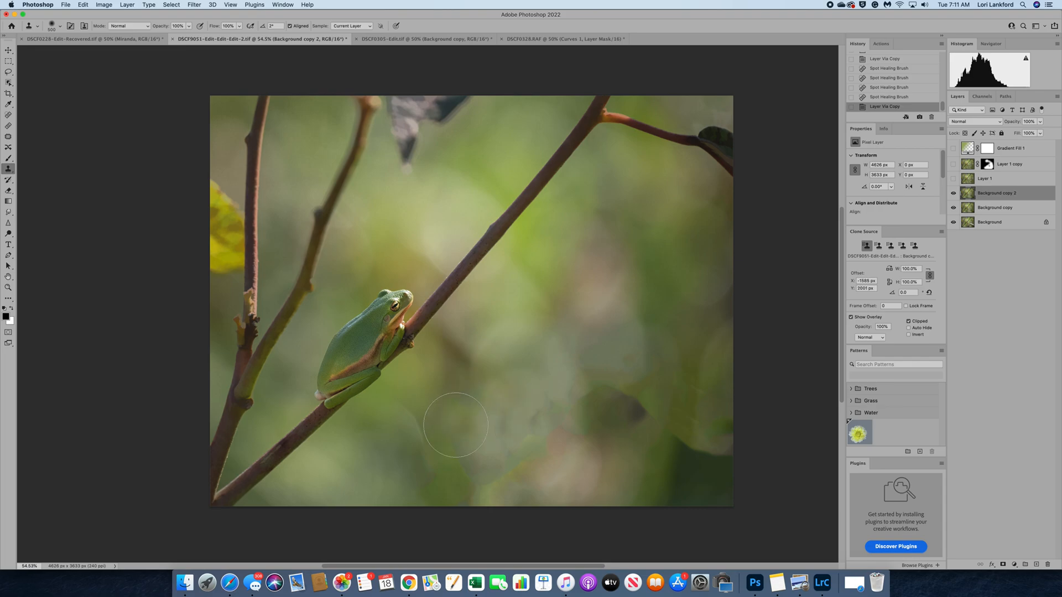
{"action": "mouse_move", "coordinate": [488, 404]}
{"action": "left_mouse_down"}
{"action": "mouse_move", "coordinate": [451, 454]}
{"action": "mouse_move", "coordinate": [517, 464]}
{"action": "mouse_move", "coordinate": [516, 396]}
{"action": "mouse_move", "coordinate": [539, 415]}
{"action": "mouse_move", "coordinate": [467, 394]}
{"action": "mouse_move", "coordinate": [498, 406]}
{"action": "mouse_move", "coordinate": [462, 465]}
{"action": "mouse_move", "coordinate": [452, 434]}
{"action": "mouse_move", "coordinate": [502, 453]}
{"action": "left_mouse_up"}
{"action": "key", "text": "super+z"}
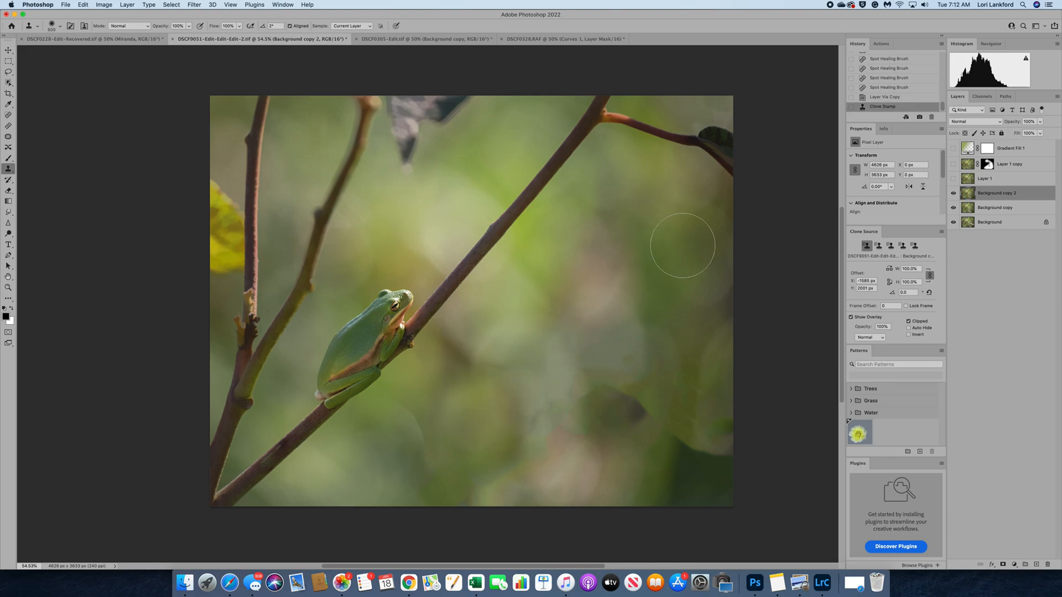
{"action": "left_click", "coordinate": [518, 325], "text": "alt"}
{"action": "mouse_move", "coordinate": [524, 449]}
{"action": "left_mouse_down"}
{"action": "mouse_move", "coordinate": [566, 422]}
{"action": "mouse_move", "coordinate": [577, 442]}
{"action": "mouse_move", "coordinate": [542, 436]}
{"action": "mouse_move", "coordinate": [584, 397]}
{"action": "mouse_move", "coordinate": [623, 409]}
{"action": "mouse_move", "coordinate": [618, 444]}
{"action": "mouse_move", "coordinate": [579, 429]}
{"action": "mouse_move", "coordinate": [654, 404]}
{"action": "mouse_move", "coordinate": [626, 452]}
{"action": "mouse_move", "coordinate": [585, 466]}
{"action": "mouse_move", "coordinate": [594, 470]}
{"action": "mouse_move", "coordinate": [452, 483]}
{"action": "left_mouse_up"}
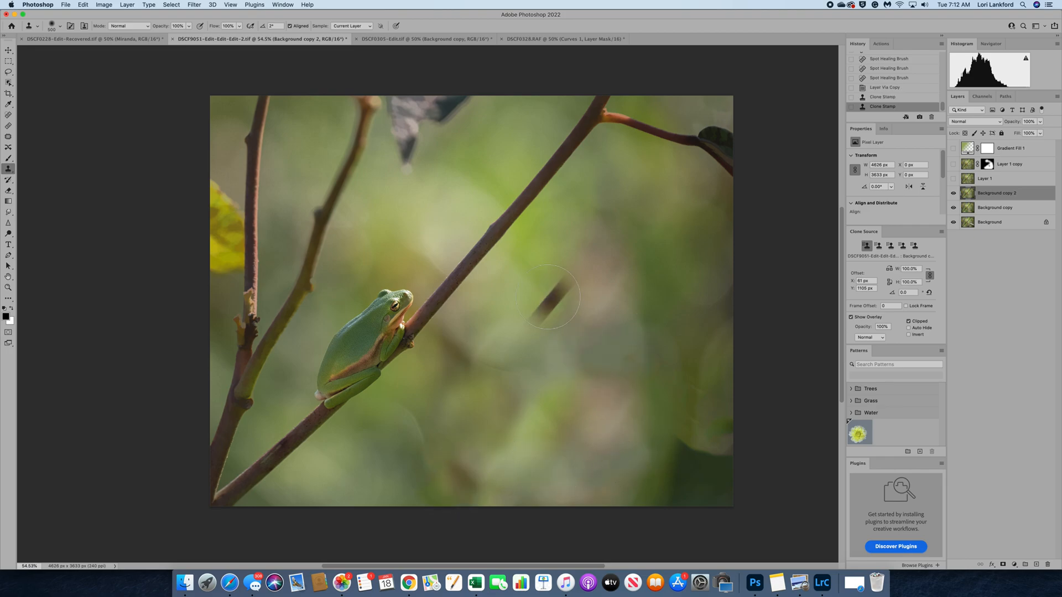
Clone the soft background over the dark patch in the lower-right corner and the curved leaf edge above it
{"action": "left_click", "coordinate": [550, 299], "text": "alt"}
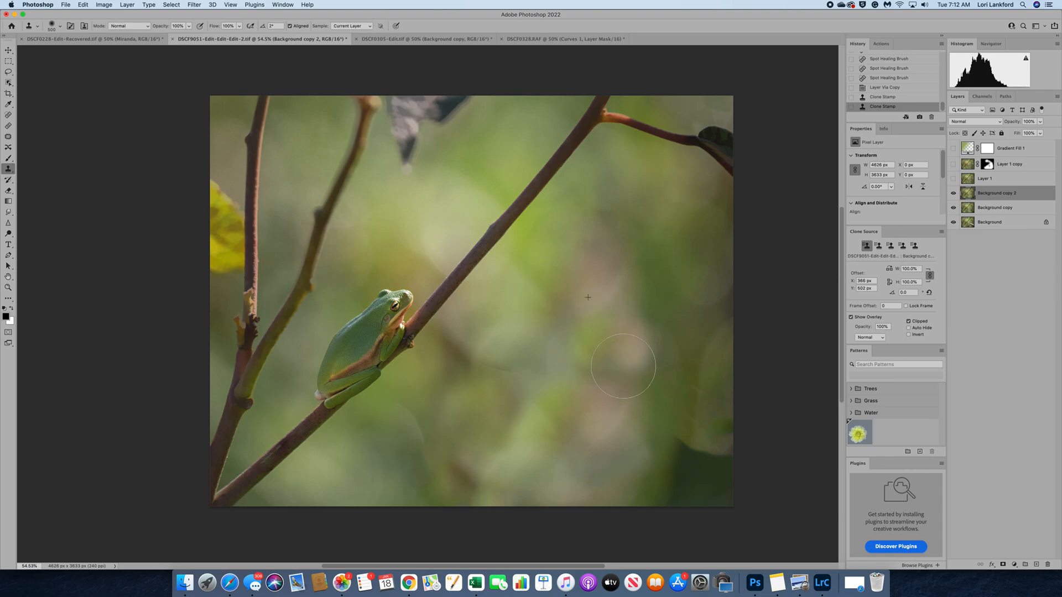
{"action": "mouse_move", "coordinate": [616, 316]}
{"action": "left_mouse_down"}
{"action": "mouse_move", "coordinate": [677, 371]}
{"action": "mouse_move", "coordinate": [622, 418]}
{"action": "mouse_move", "coordinate": [660, 428]}
{"action": "mouse_move", "coordinate": [652, 455]}
{"action": "mouse_move", "coordinate": [611, 453]}
{"action": "mouse_move", "coordinate": [663, 477]}
{"action": "mouse_move", "coordinate": [652, 492]}
{"action": "mouse_move", "coordinate": [624, 491]}
{"action": "mouse_move", "coordinate": [700, 466]}
{"action": "mouse_move", "coordinate": [683, 437]}
{"action": "mouse_move", "coordinate": [711, 463]}
{"action": "mouse_move", "coordinate": [709, 490]}
{"action": "mouse_move", "coordinate": [670, 504]}
{"action": "mouse_move", "coordinate": [741, 487]}
{"action": "mouse_move", "coordinate": [731, 444]}
{"action": "mouse_move", "coordinate": [681, 372]}
{"action": "mouse_move", "coordinate": [693, 399]}
{"action": "mouse_move", "coordinate": [699, 336]}
{"action": "mouse_move", "coordinate": [740, 266]}
{"action": "left_mouse_up"}
{"action": "left_click", "coordinate": [718, 432]}
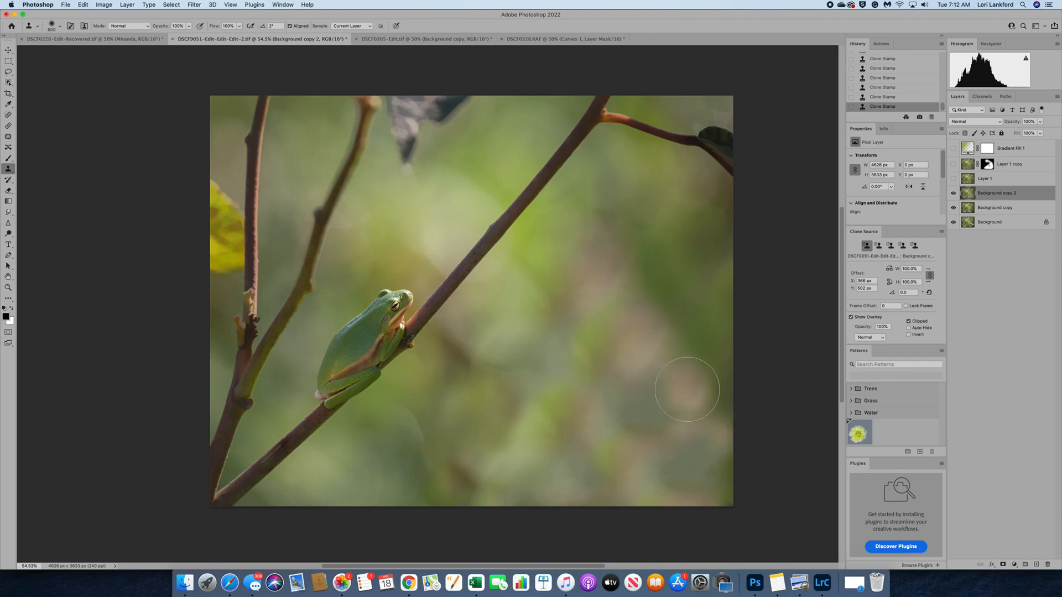
Even out the cloned area on the lower right by cloning green background over the repeated pinkish spots and leftover edges
{"action": "left_click", "coordinate": [679, 279], "text": "alt"}
{"action": "mouse_move", "coordinate": [693, 358]}
{"action": "left_mouse_down"}
{"action": "mouse_move", "coordinate": [689, 397]}
{"action": "mouse_move", "coordinate": [666, 413]}
{"action": "mouse_move", "coordinate": [650, 414]}
{"action": "mouse_move", "coordinate": [656, 380]}
{"action": "left_mouse_up"}
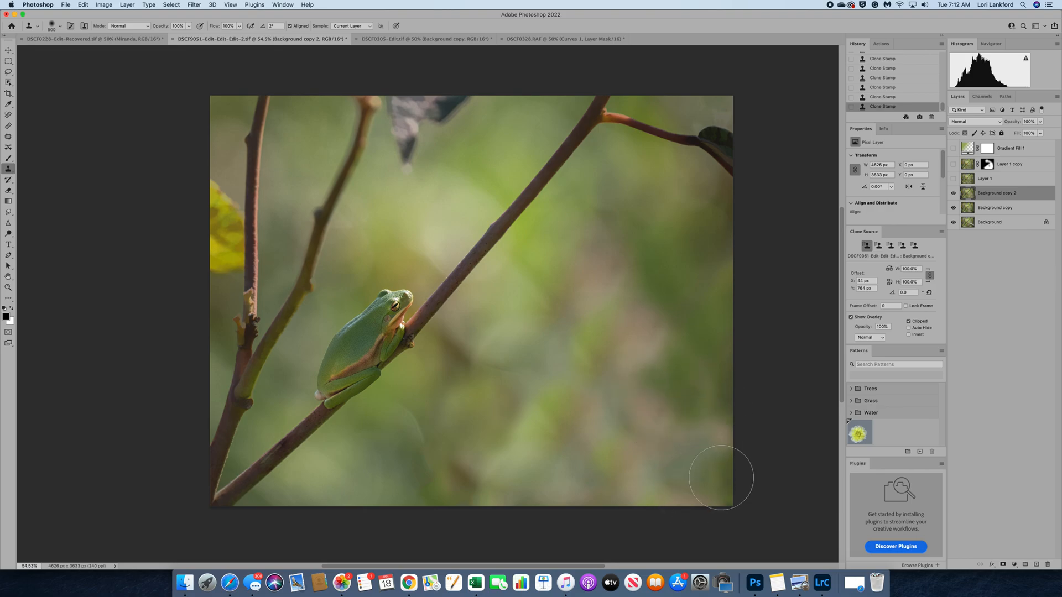
{"action": "mouse_move", "coordinate": [462, 476]}
{"action": "left_mouse_down"}
{"action": "mouse_move", "coordinate": [466, 462]}
{"action": "mouse_move", "coordinate": [443, 446]}
{"action": "mouse_move", "coordinate": [493, 440]}
{"action": "mouse_move", "coordinate": [446, 458]}
{"action": "left_mouse_up"}
{"action": "left_click", "coordinate": [487, 395], "text": "alt"}
{"action": "left_click", "coordinate": [727, 421]}
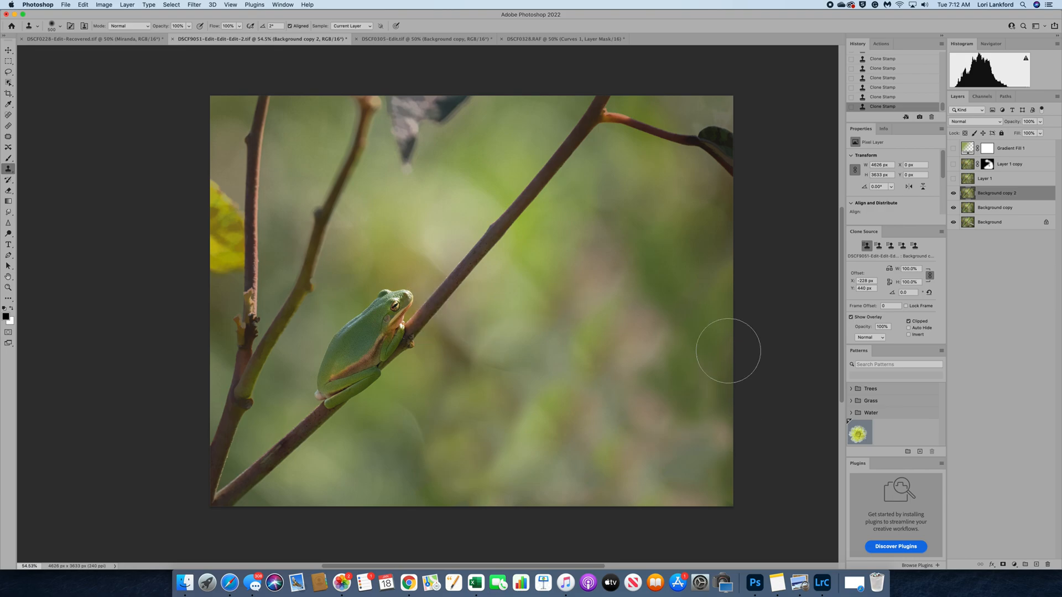
{"action": "mouse_move", "coordinate": [477, 356]}
{"action": "left_mouse_down"}
{"action": "mouse_move", "coordinate": [483, 369]}
{"action": "mouse_move", "coordinate": [529, 359]}
{"action": "left_mouse_up"}
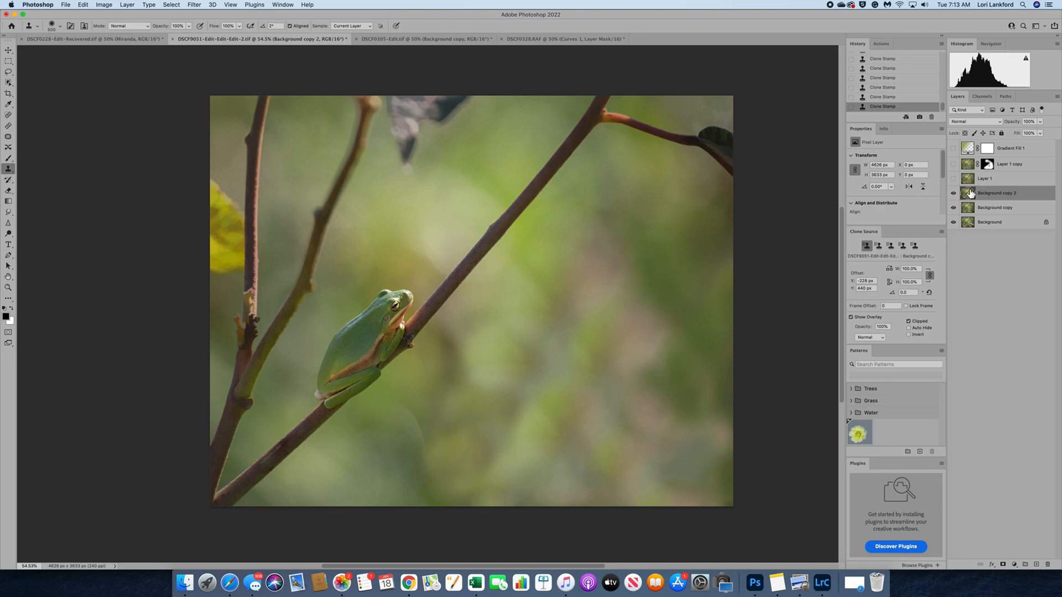
Duplicate the Background copy 2 layer and apply a Gaussian Blur with a radius of 56 pixels
{"action": "key", "text": "super+j"}
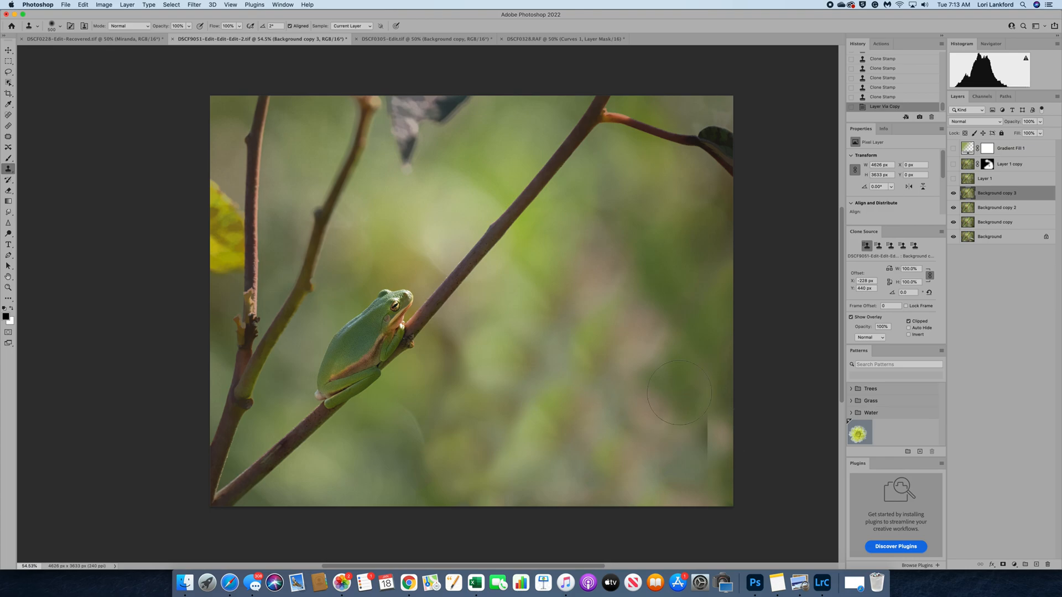
{"action": "left_click", "coordinate": [197, 5]}
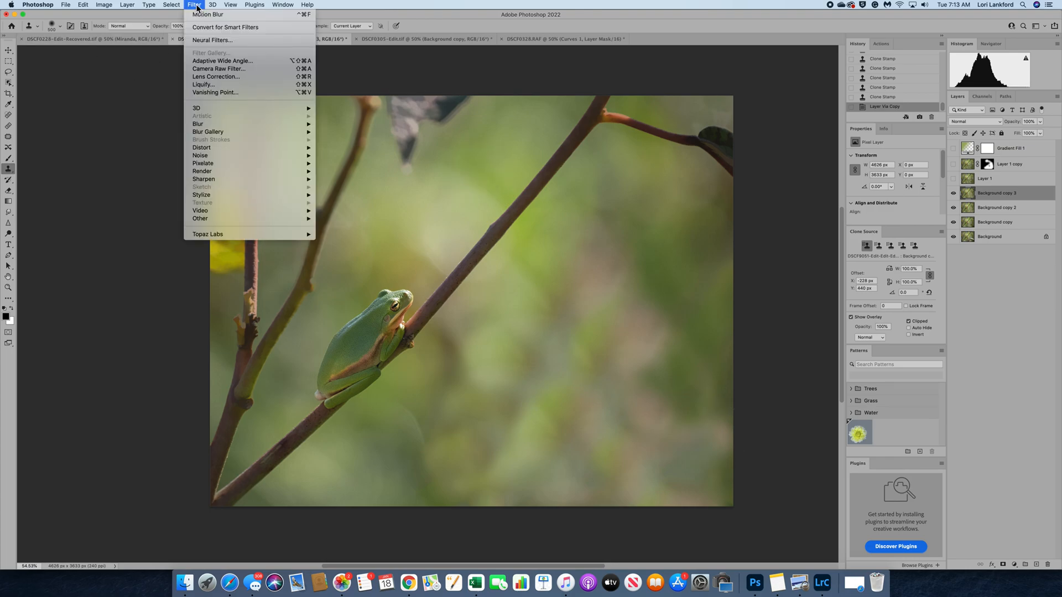
{"action": "mouse_move", "coordinate": [214, 126]}
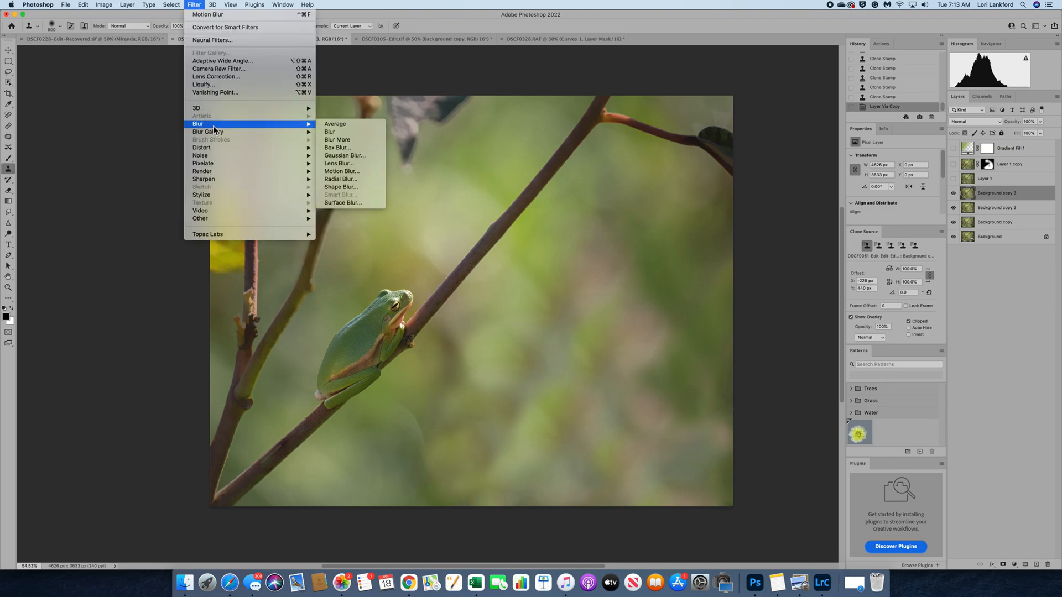
{"action": "left_click", "coordinate": [364, 155]}
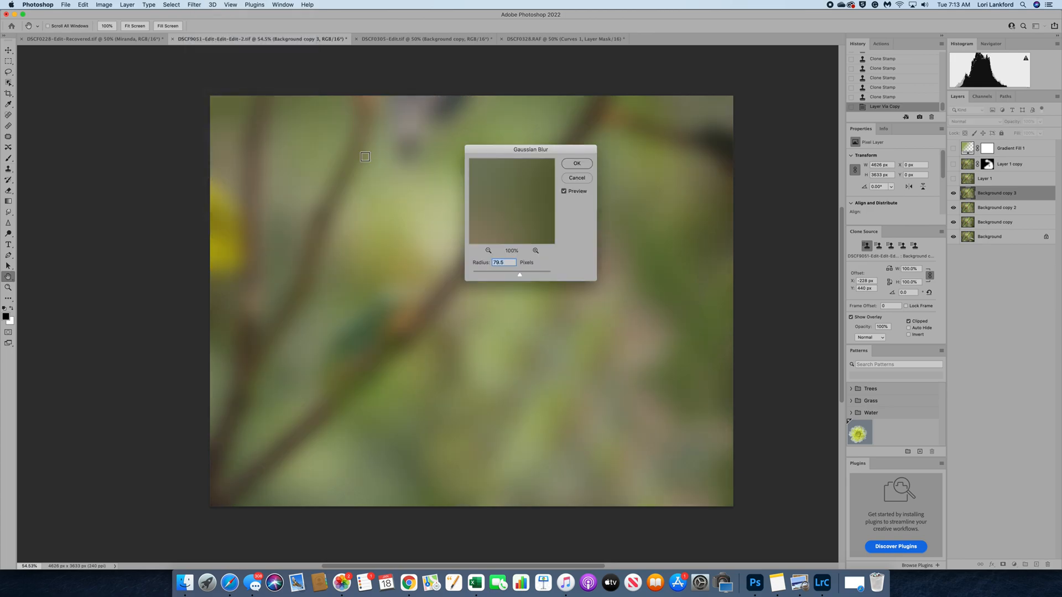
{"action": "left_click_drag", "start_coordinate": [515, 273], "coordinate": [520, 273]}
{"action": "left_click", "coordinate": [581, 164]}
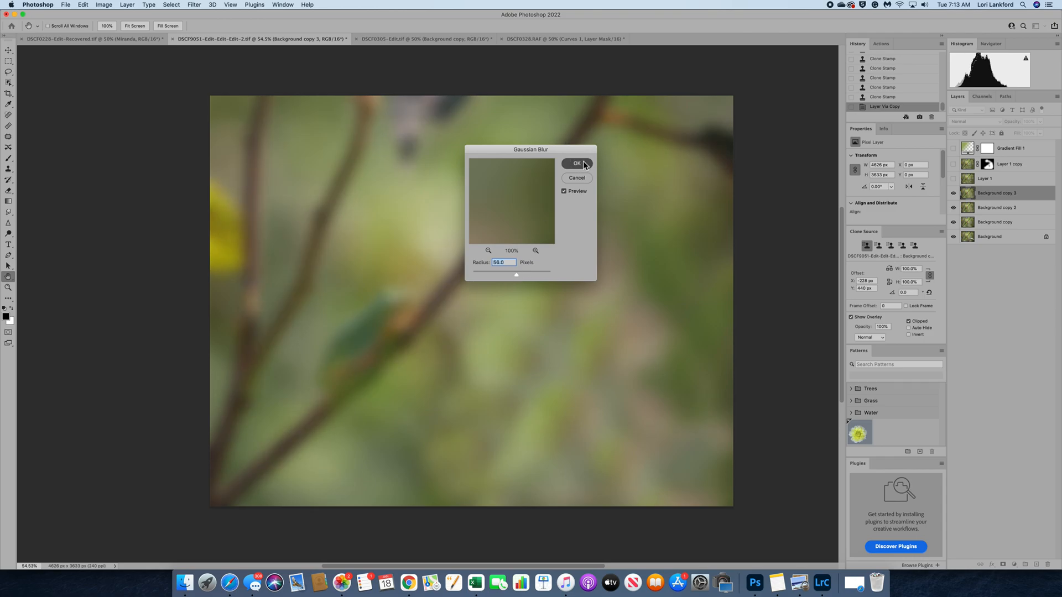
Add an inverted mask to the blurred layer and paint white to reveal the blur over the outer leaves and background
{"action": "left_click", "coordinate": [1002, 564]}
{"action": "key", "text": "super+i"}
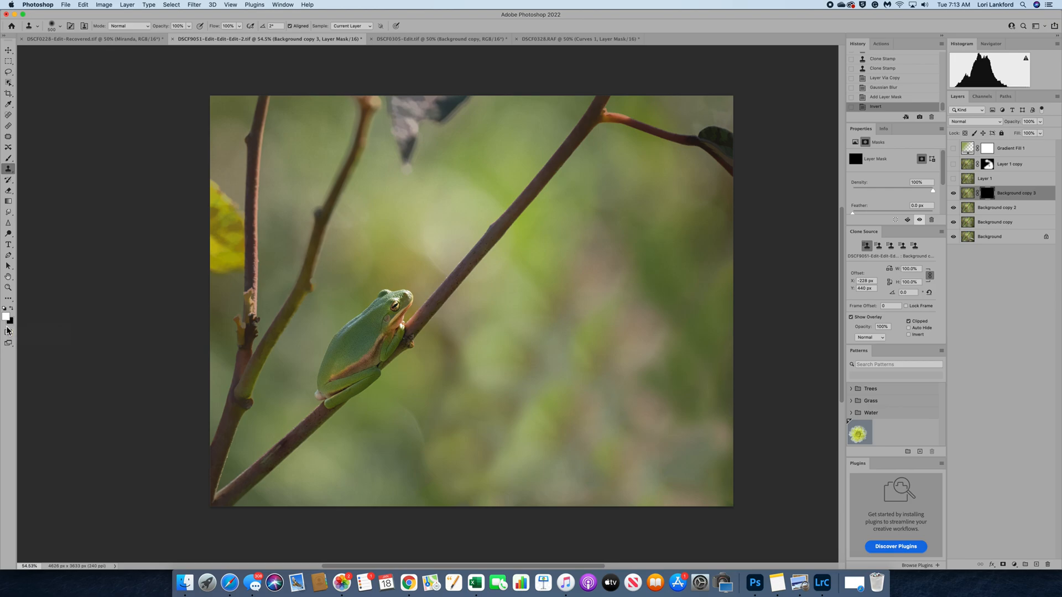
{"action": "left_click", "coordinate": [8, 159]}
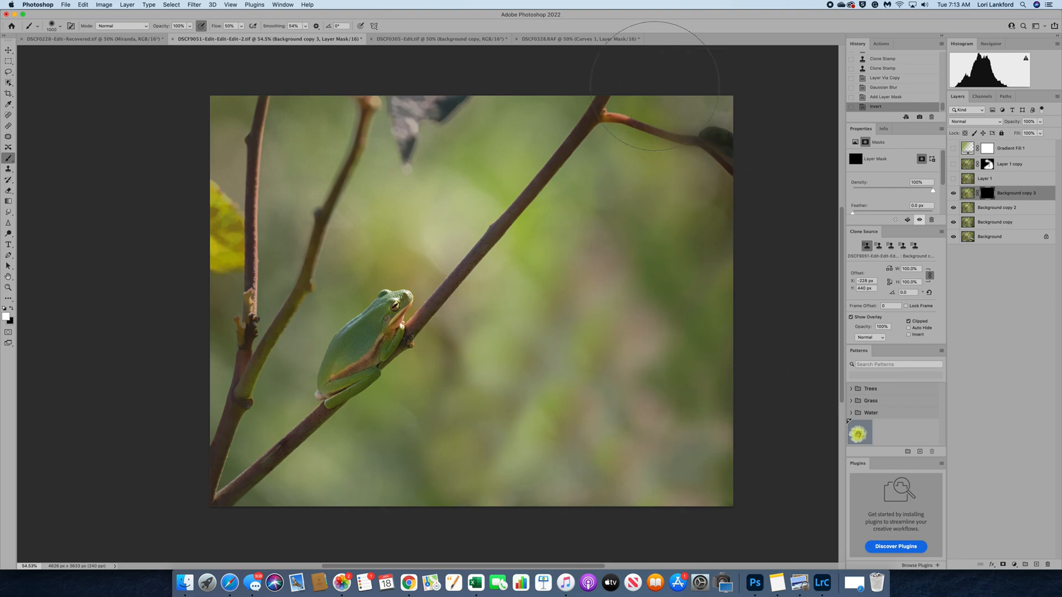
{"action": "mouse_move", "coordinate": [398, 132]}
{"action": "left_mouse_down"}
{"action": "mouse_move", "coordinate": [420, 138]}
{"action": "mouse_move", "coordinate": [442, 127]}
{"action": "mouse_move", "coordinate": [420, 122]}
{"action": "left_mouse_up"}
{"action": "left_click_drag", "start_coordinate": [198, 202], "coordinate": [189, 230]}
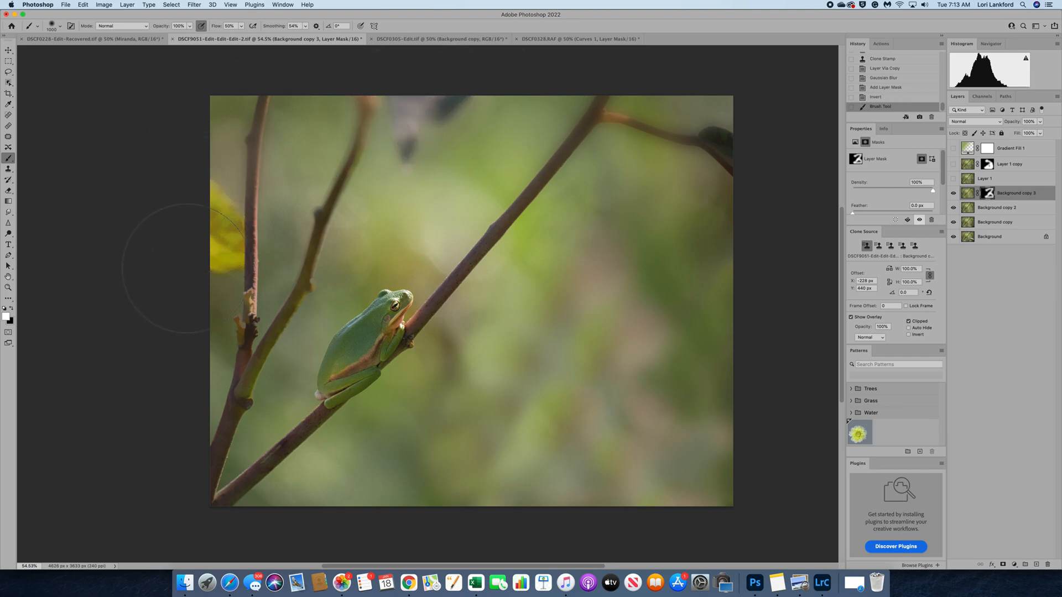
Extend the revealed blur over the background at the upper edge, right side and lower edge, and compare with the layer hidden
{"action": "key", "text": "super+z"}
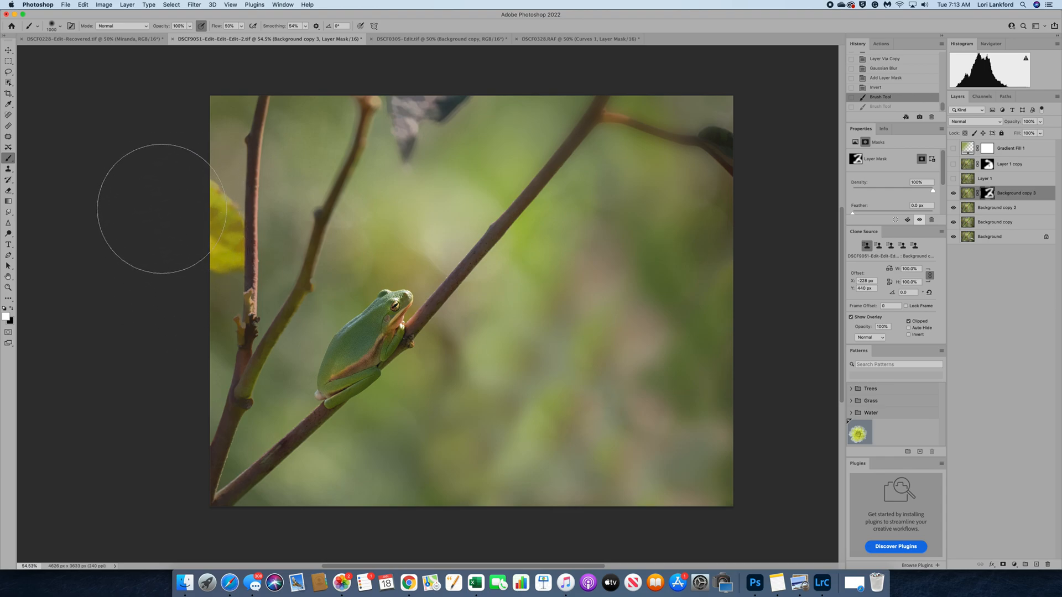
{"action": "key", "text": "super+shift+z"}
{"action": "left_click_drag", "start_coordinate": [447, 128], "coordinate": [508, 100]}
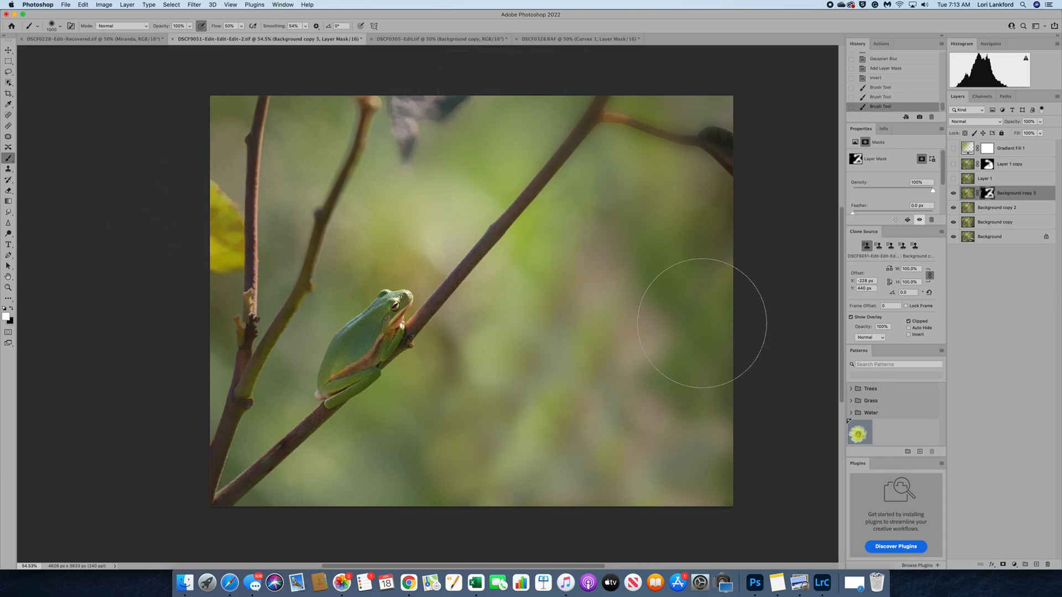
{"action": "left_click_drag", "start_coordinate": [705, 213], "coordinate": [695, 330]}
{"action": "left_click_drag", "start_coordinate": [279, 513], "coordinate": [267, 515]}
{"action": "left_click", "coordinate": [954, 193]}
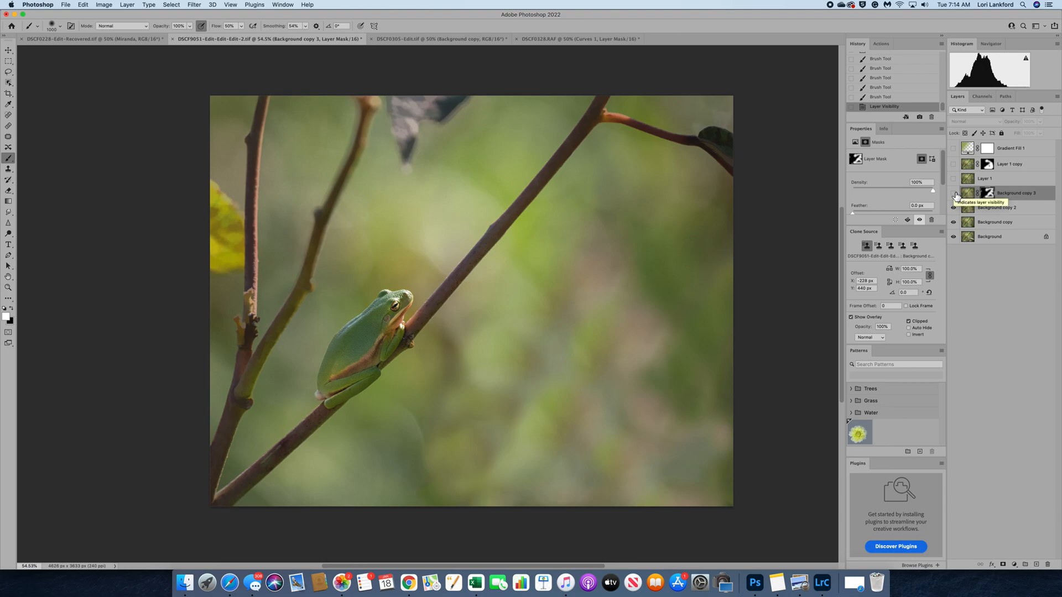
{"action": "left_click", "coordinate": [953, 193]}
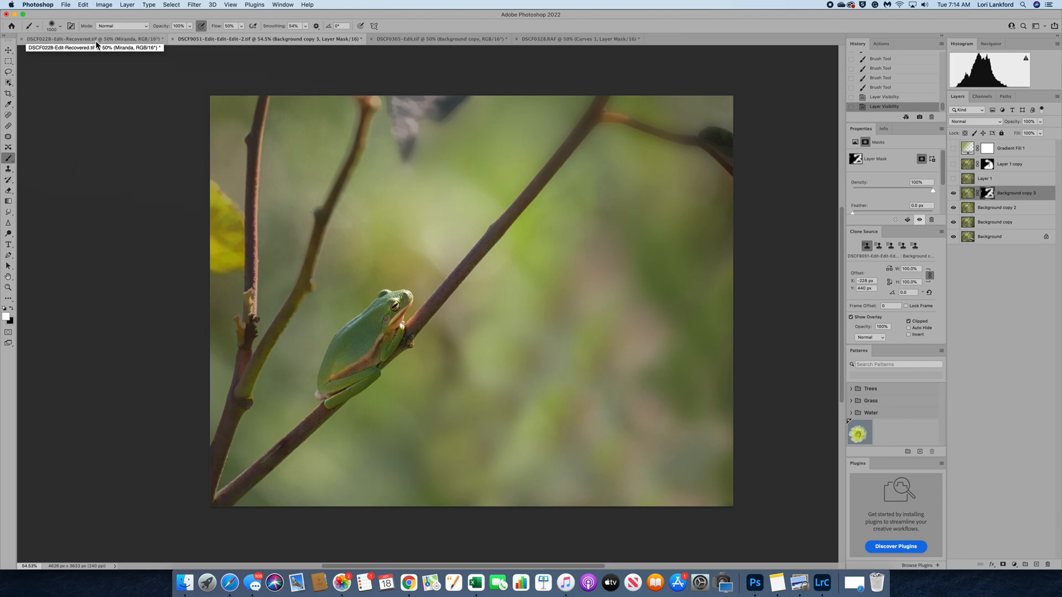
Select the Background copy 2 layer and convert the image to 8 Bits/Channel
{"action": "left_click", "coordinate": [969, 212]}
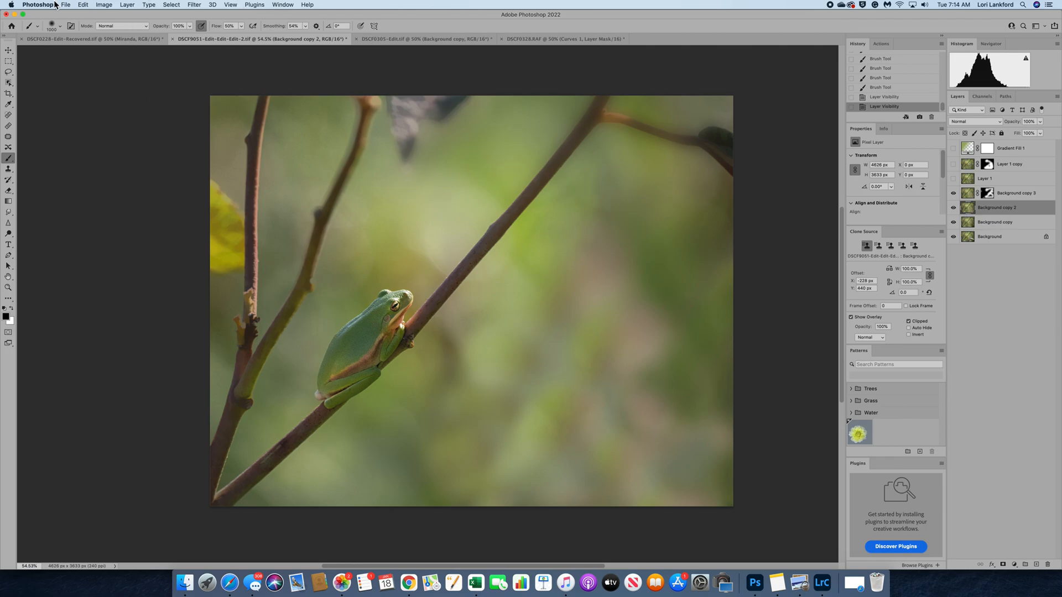
{"action": "left_click", "coordinate": [103, 5]}
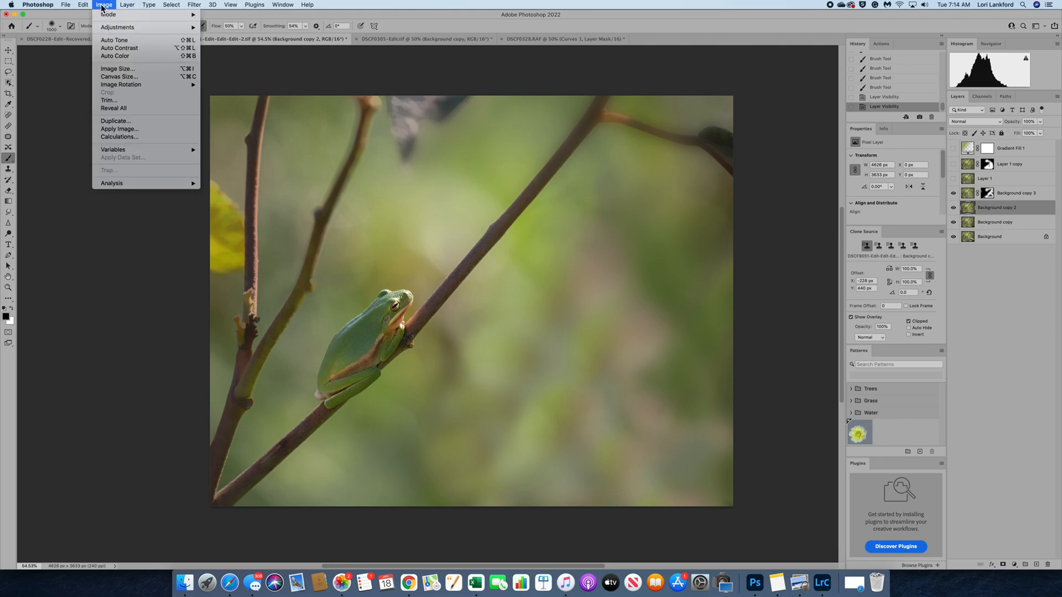
{"action": "mouse_move", "coordinate": [109, 16]}
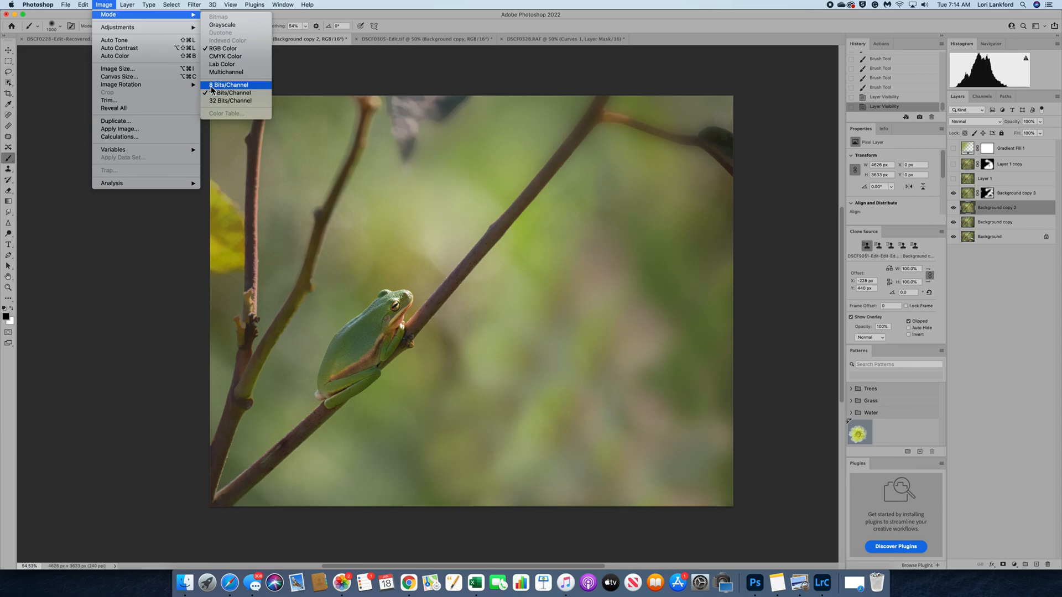
{"action": "left_click", "coordinate": [241, 88]}
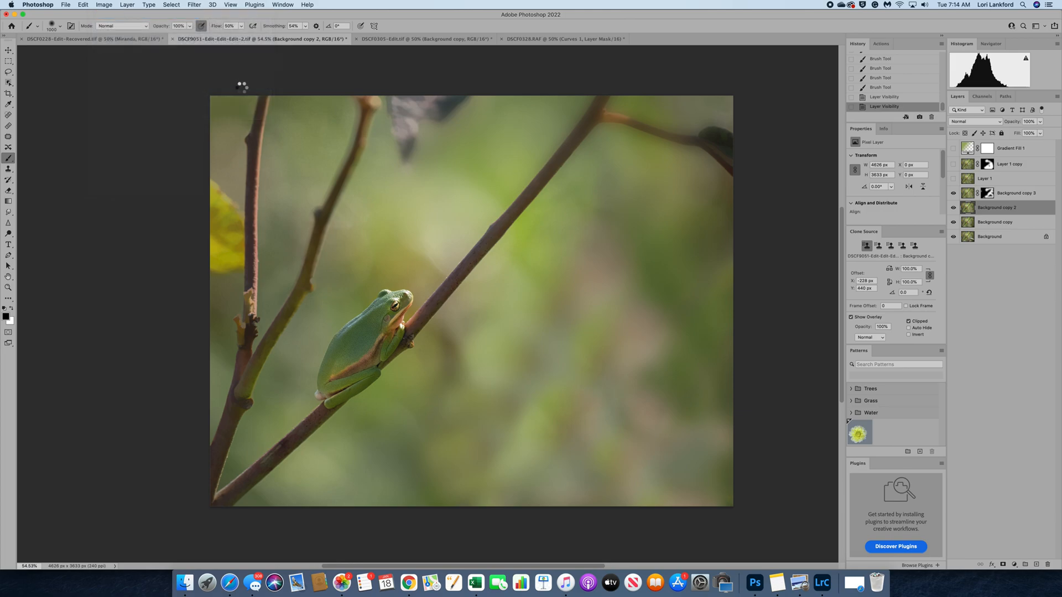
Open the Texturizer filter for the Background copy 2 layer and look through the Artistic filters
{"action": "left_click", "coordinate": [197, 5]}
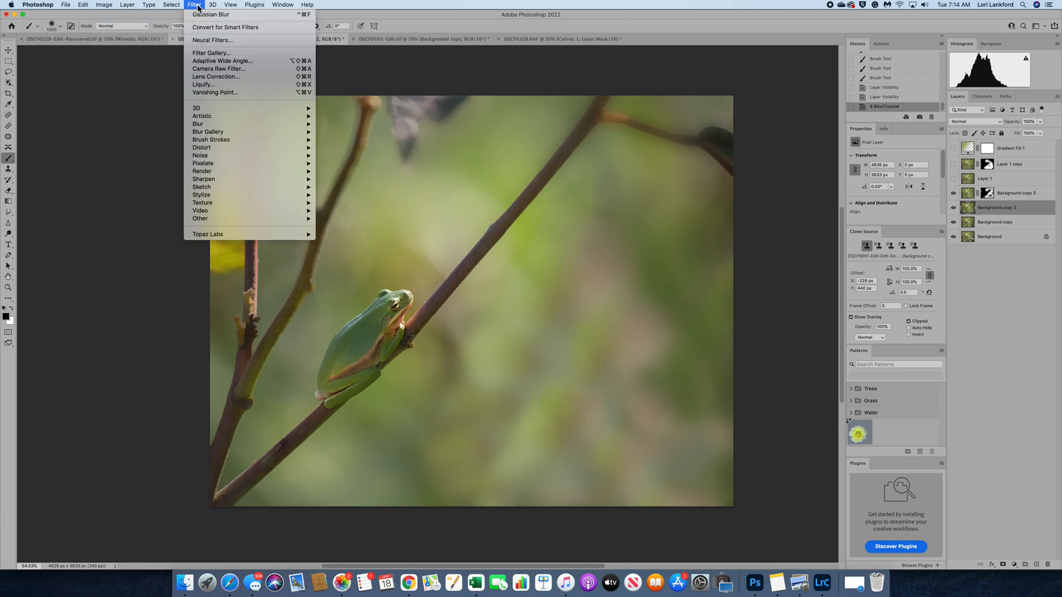
{"action": "mouse_move", "coordinate": [216, 118]}
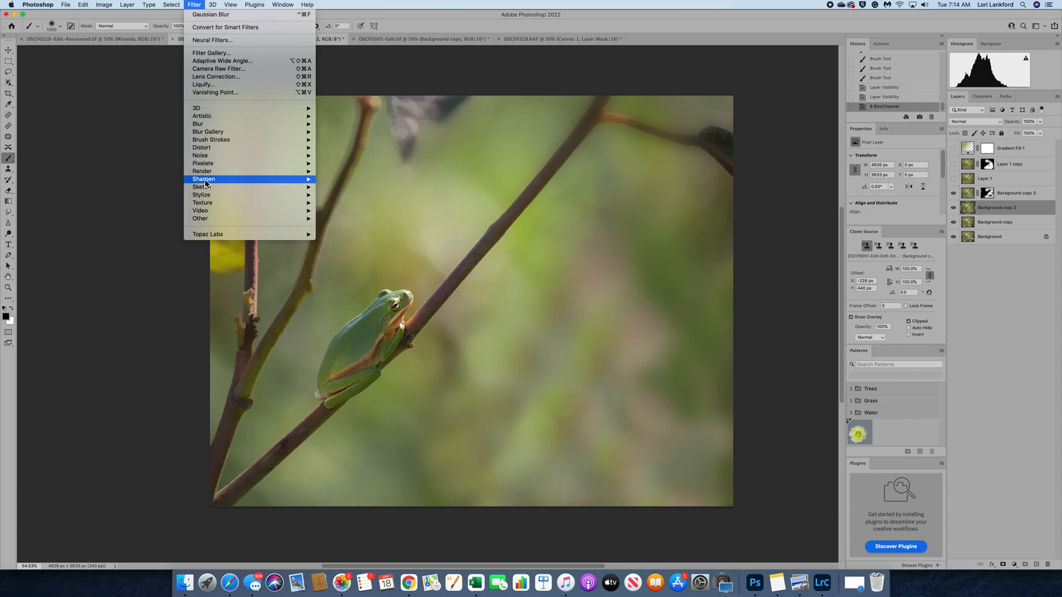
{"action": "mouse_move", "coordinate": [208, 208]}
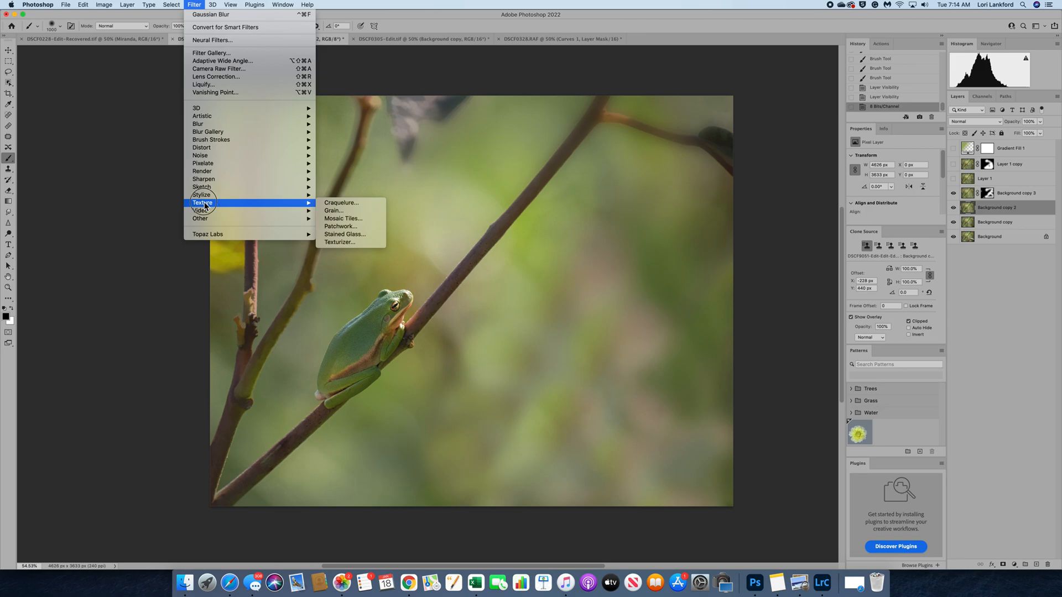
{"action": "left_click", "coordinate": [349, 243]}
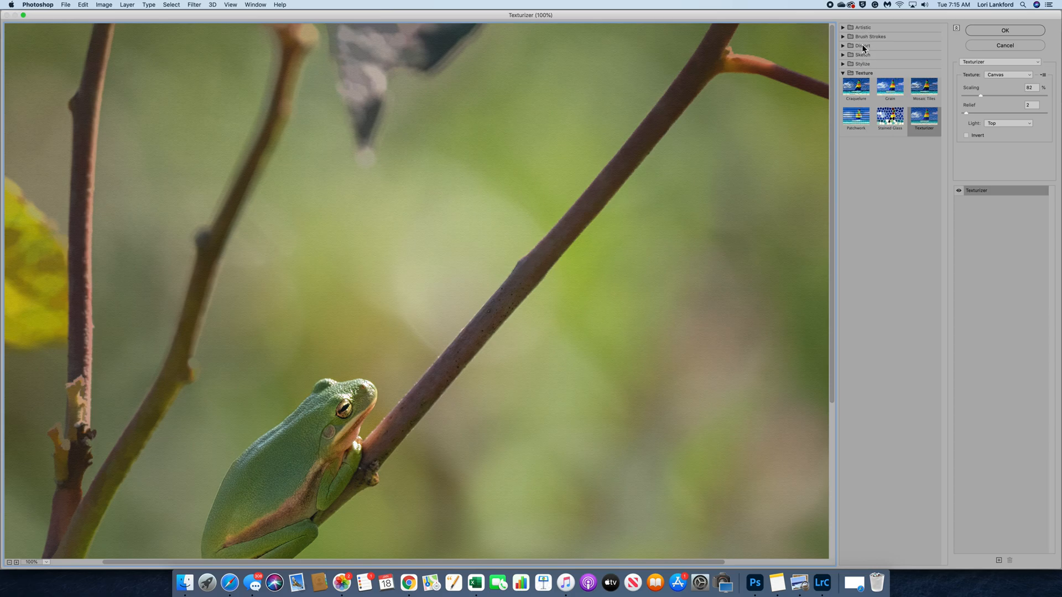
{"action": "left_click", "coordinate": [843, 27]}
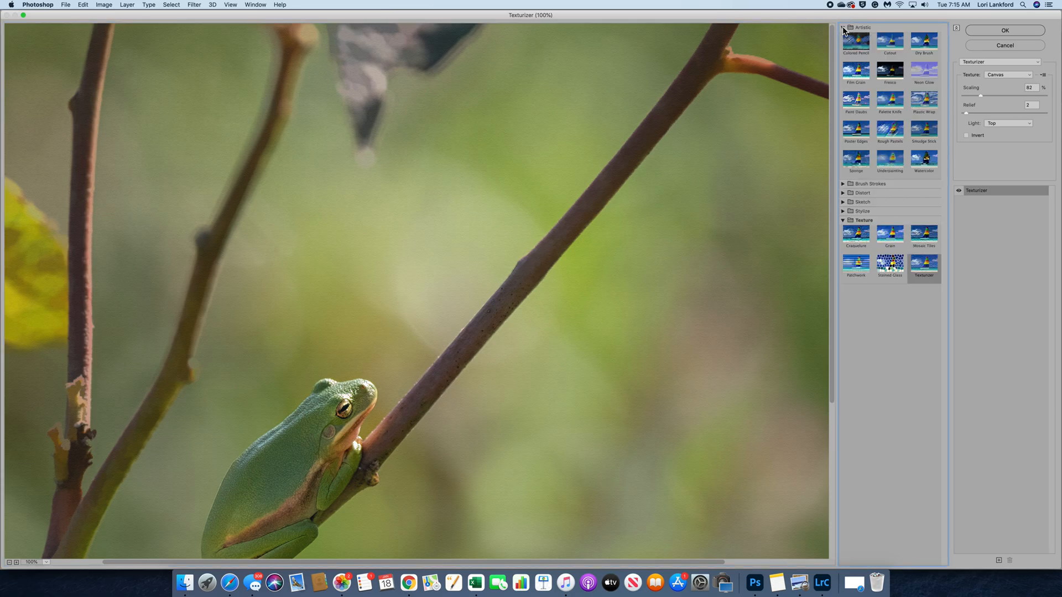
{"action": "left_click", "coordinate": [843, 28]}
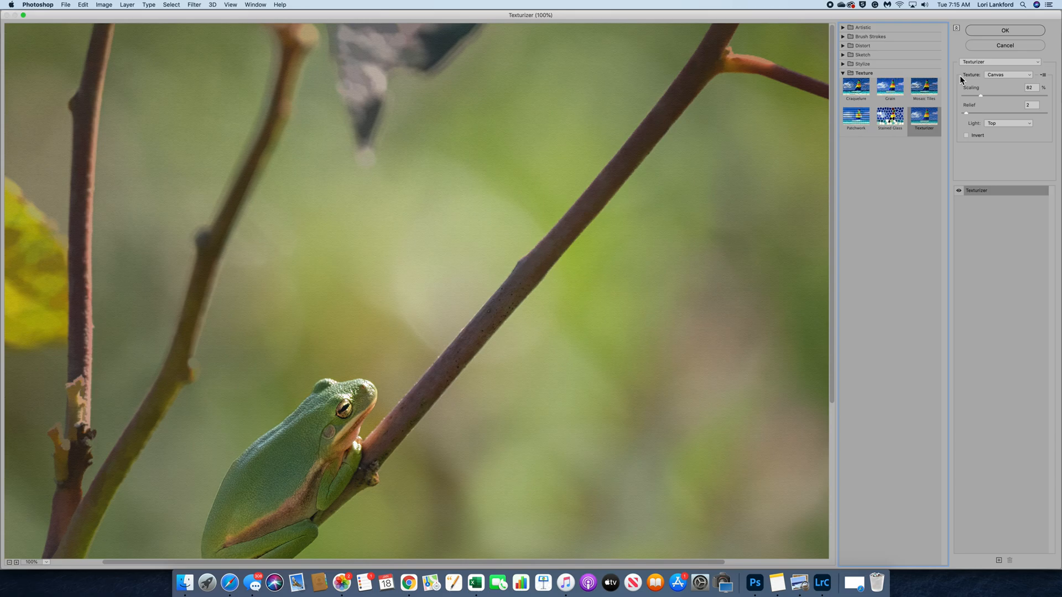
Keep the Canvas texture, set its scaling to 91% and set the light direction to Bottom Left
{"action": "left_click", "coordinate": [1014, 75]}
{"action": "left_click", "coordinate": [1006, 76]}
{"action": "mouse_move", "coordinate": [981, 96]}
{"action": "left_mouse_down"}
{"action": "mouse_move", "coordinate": [1005, 100]}
{"action": "mouse_move", "coordinate": [986, 101]}
{"action": "left_mouse_up"}
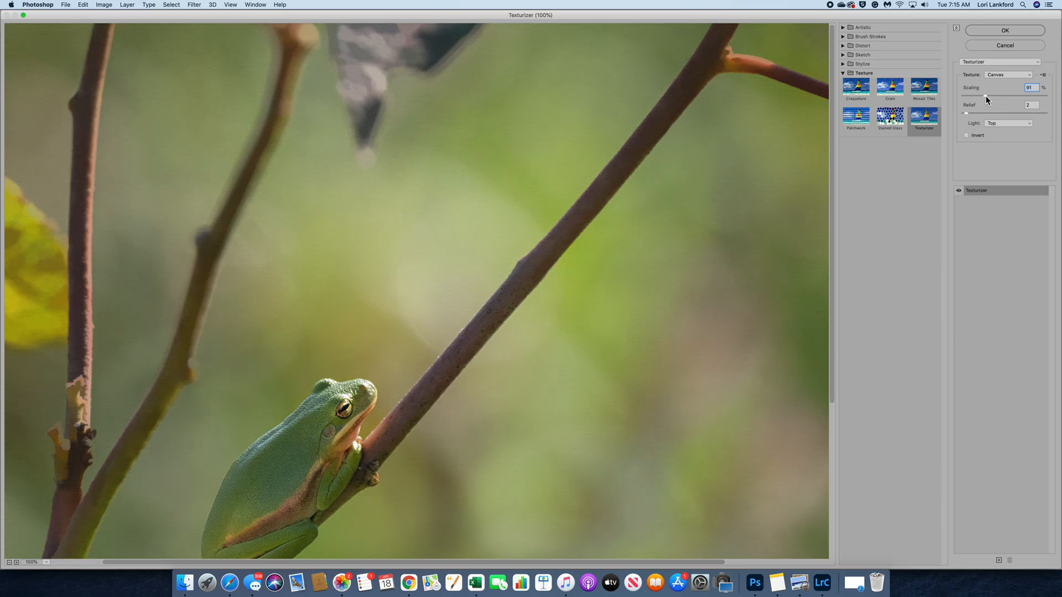
{"action": "left_click", "coordinate": [995, 125]}
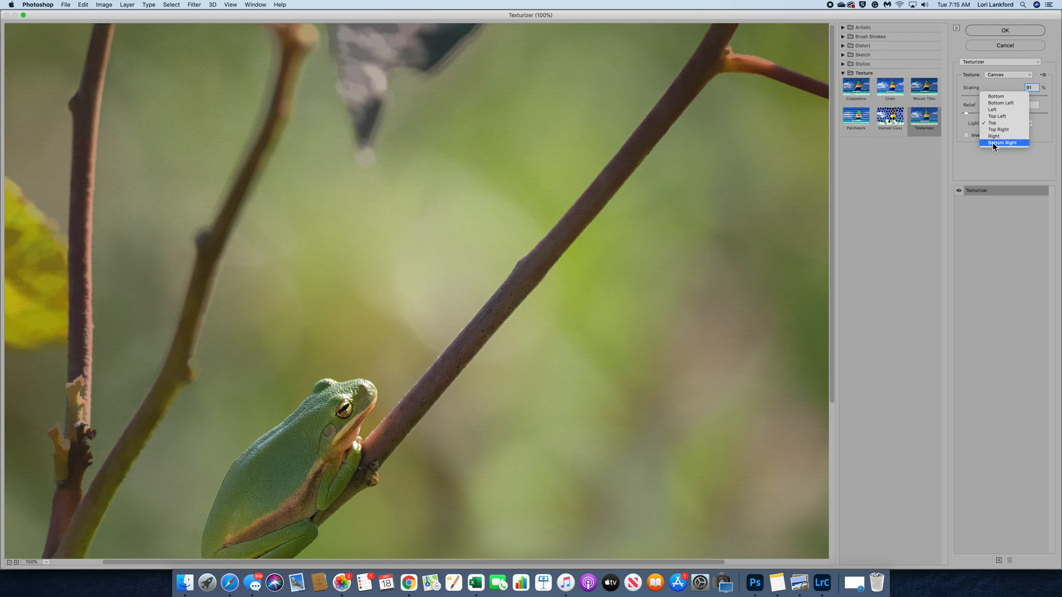
{"action": "left_click", "coordinate": [997, 104]}
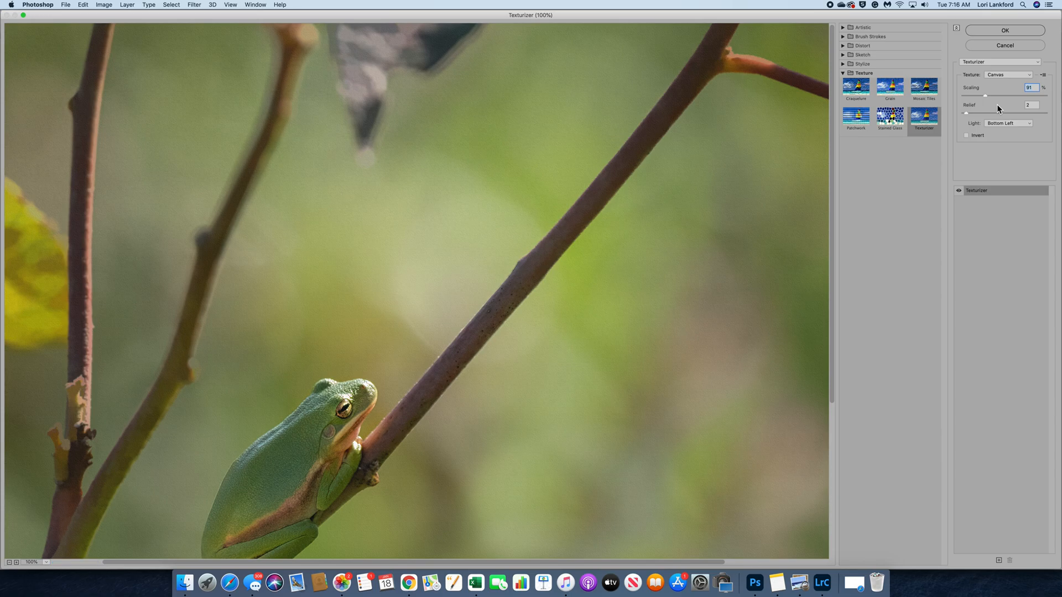
Apply the Texturizer filter with its current canvas settings and inspect the texture around the frog and branch
{"action": "left_click", "coordinate": [1010, 32]}
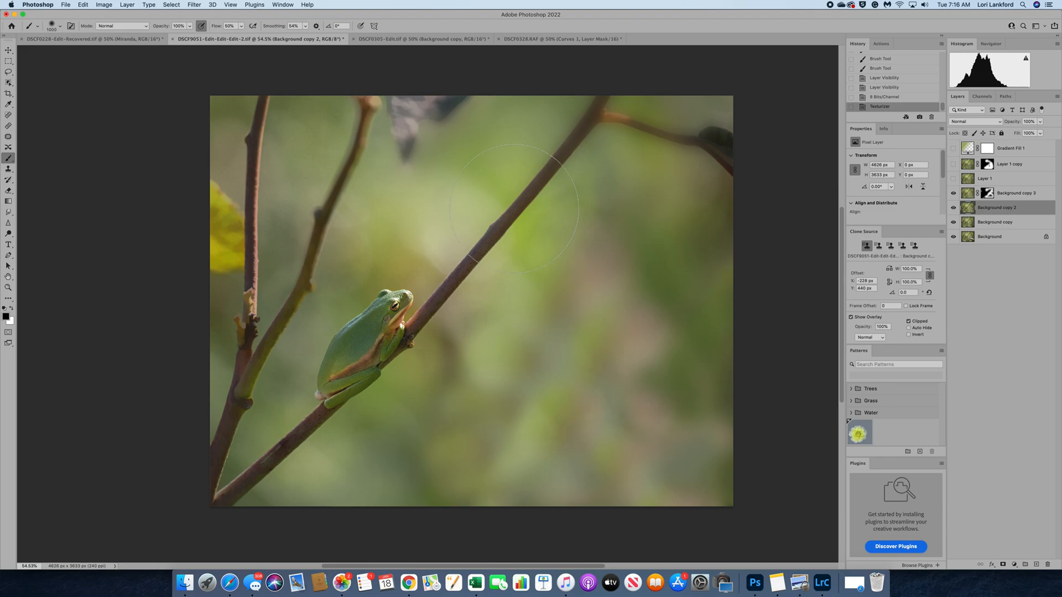
{"action": "scroll", "coordinate": [515, 209], "scroll_direction": "up", "scroll_amount": 2}
{"action": "scroll", "coordinate": [514, 209], "scroll_direction": "up", "scroll_amount": 6}
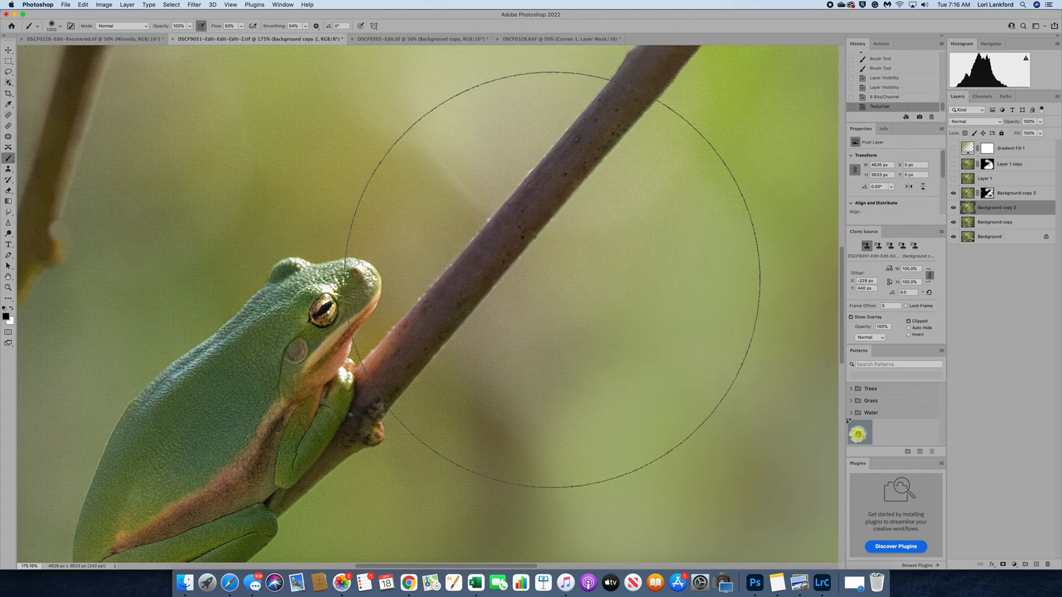
{"action": "scroll", "coordinate": [553, 280], "scroll_direction": "down", "scroll_amount": 5}
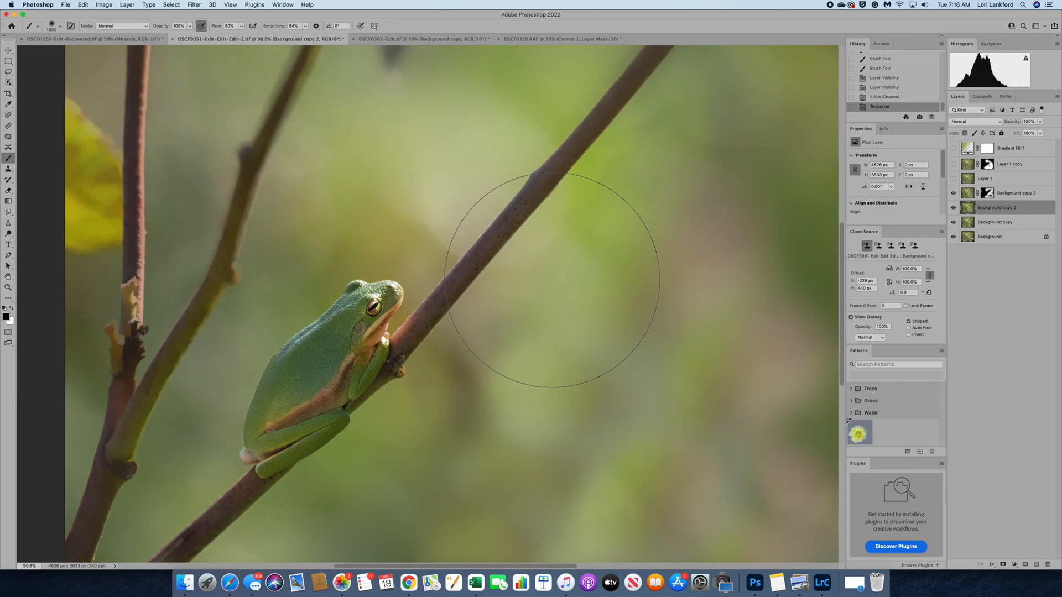
{"action": "scroll", "coordinate": [552, 281], "scroll_direction": "down", "scroll_amount": 2}
{"action": "scroll", "coordinate": [552, 279], "scroll_direction": "down", "scroll_amount": 2}
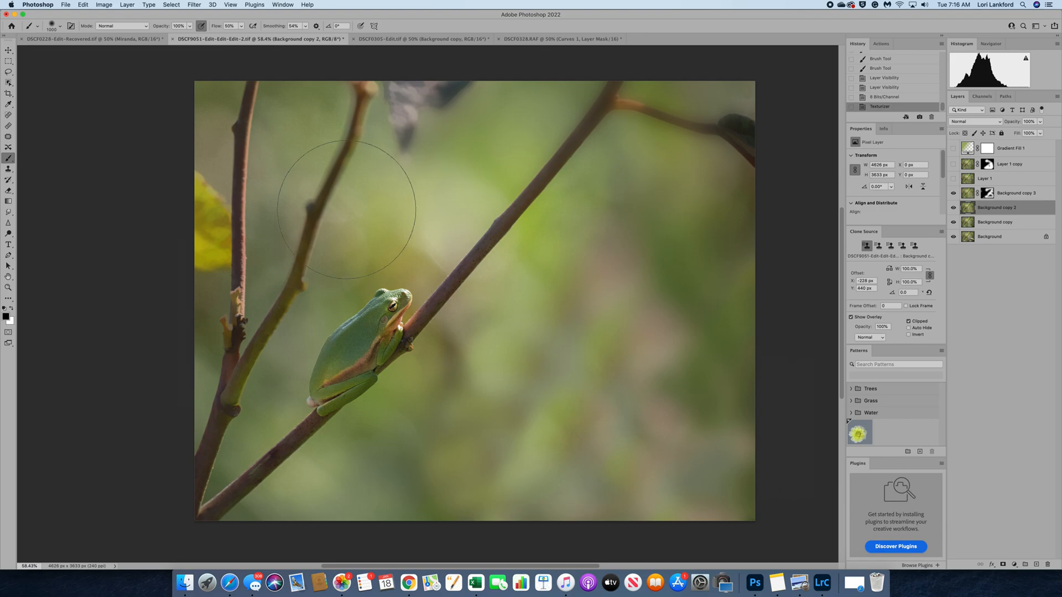
Compare the frog image with the textured Background copy 2 layer hidden and shown
{"action": "left_click", "coordinate": [953, 208]}
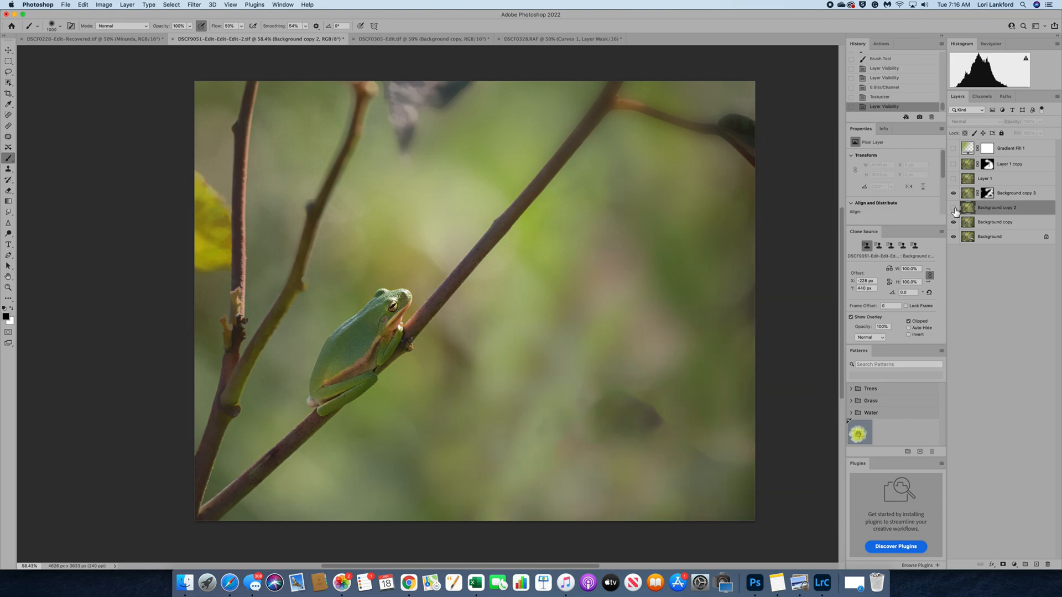
{"action": "left_click", "coordinate": [953, 209]}
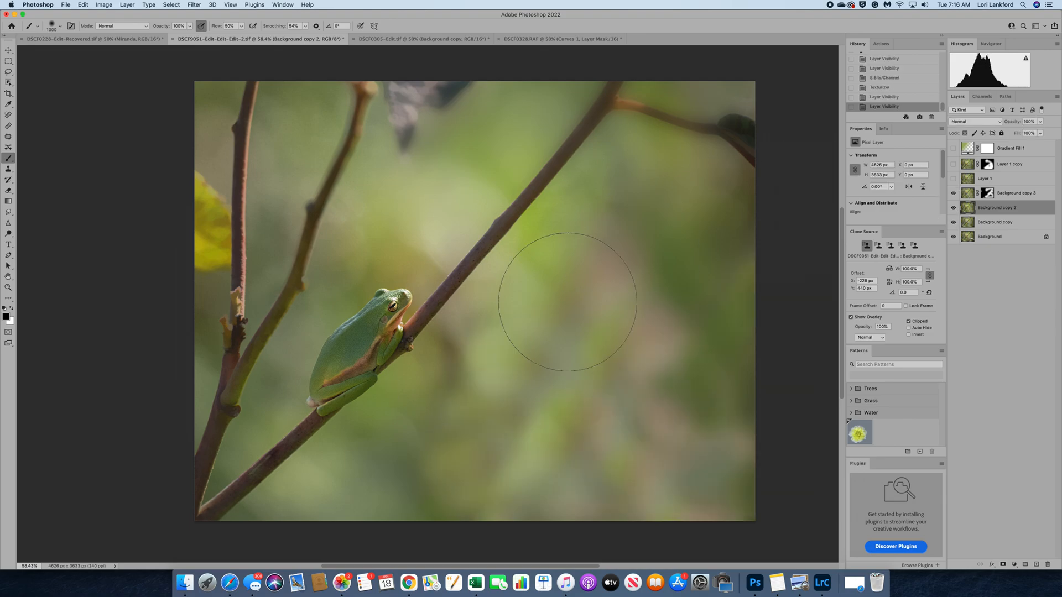
{"action": "scroll", "coordinate": [569, 298], "scroll_direction": "up", "scroll_amount": 2}
{"action": "scroll", "coordinate": [567, 302], "scroll_direction": "up", "scroll_amount": 1}
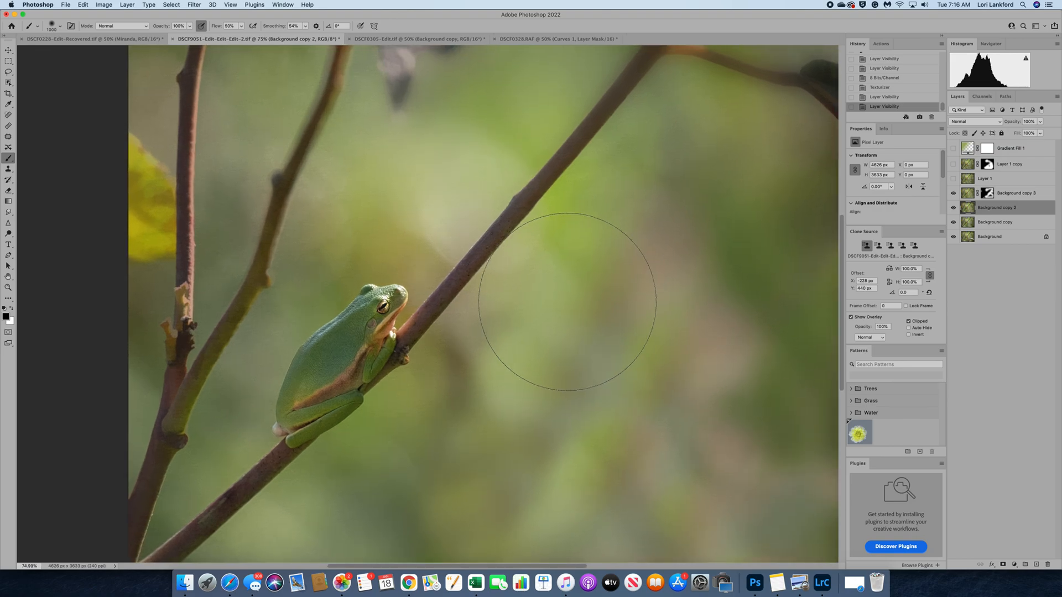
Switch to the DSCF0228-Edit-Recovered.tif image, compare it with and without the Miranda texture layer, and leave that layer hidden
{"action": "left_click", "coordinate": [66, 40]}
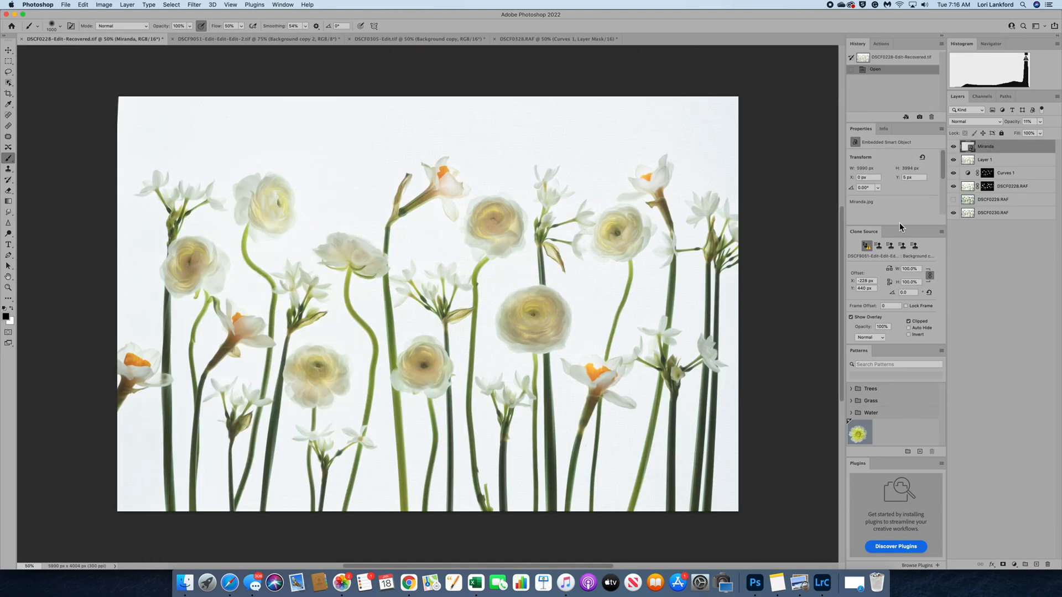
{"action": "left_click", "coordinate": [953, 147]}
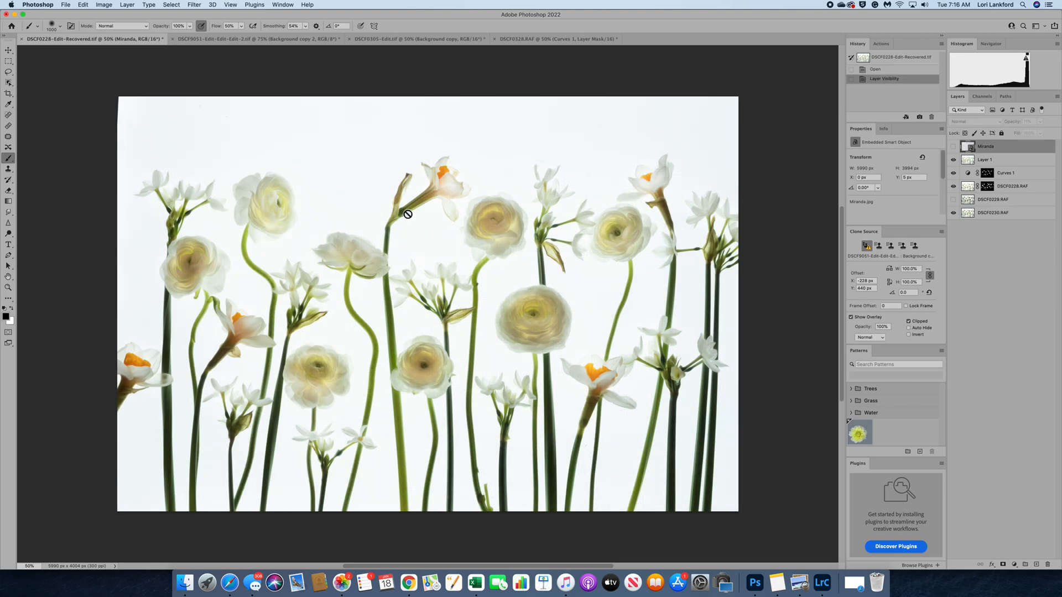
{"action": "scroll", "coordinate": [406, 211], "scroll_direction": "up", "scroll_amount": 1}
{"action": "scroll", "coordinate": [406, 212], "scroll_direction": "up", "scroll_amount": 3}
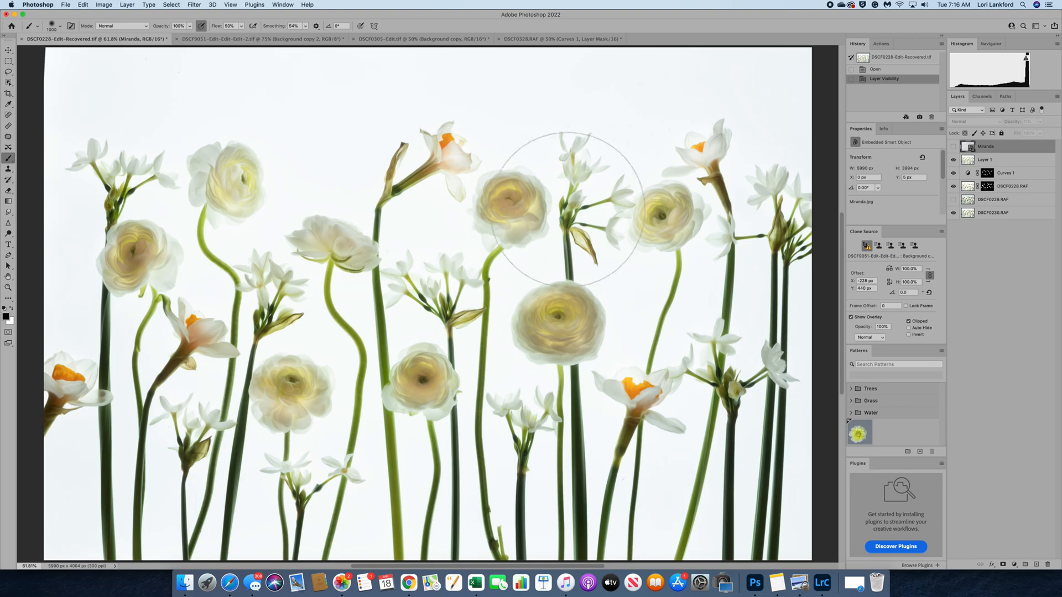
{"action": "scroll", "coordinate": [590, 280], "scroll_direction": "up", "scroll_amount": 3}
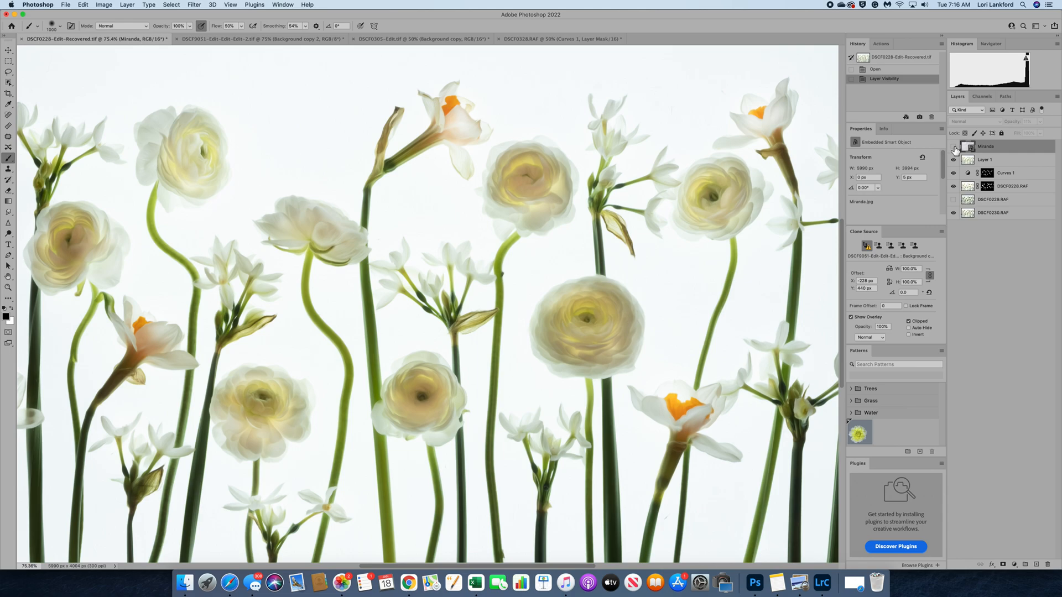
{"action": "left_click", "coordinate": [953, 147]}
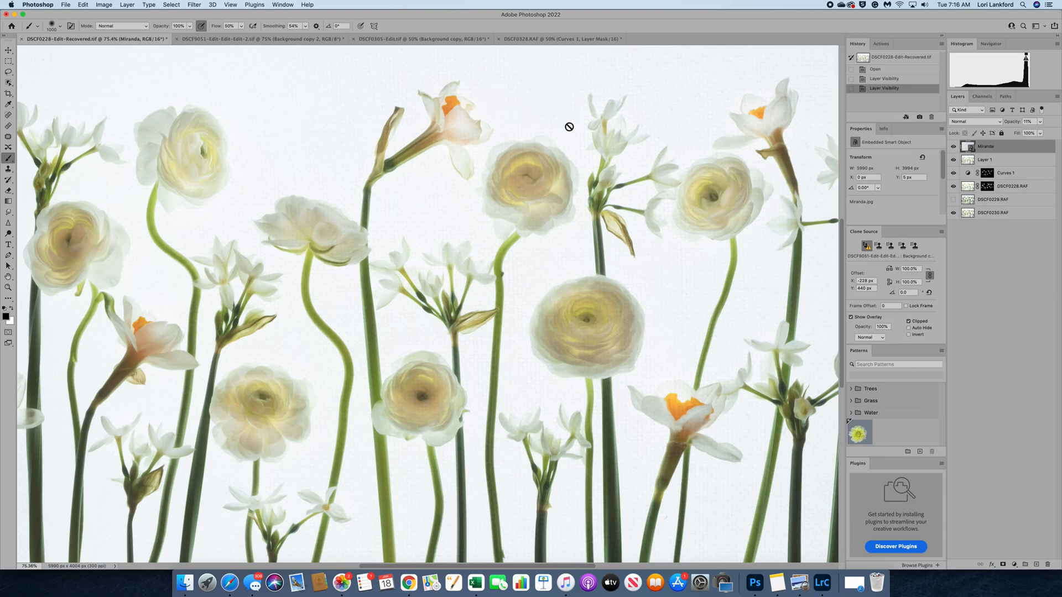
{"action": "left_click", "coordinate": [953, 148]}
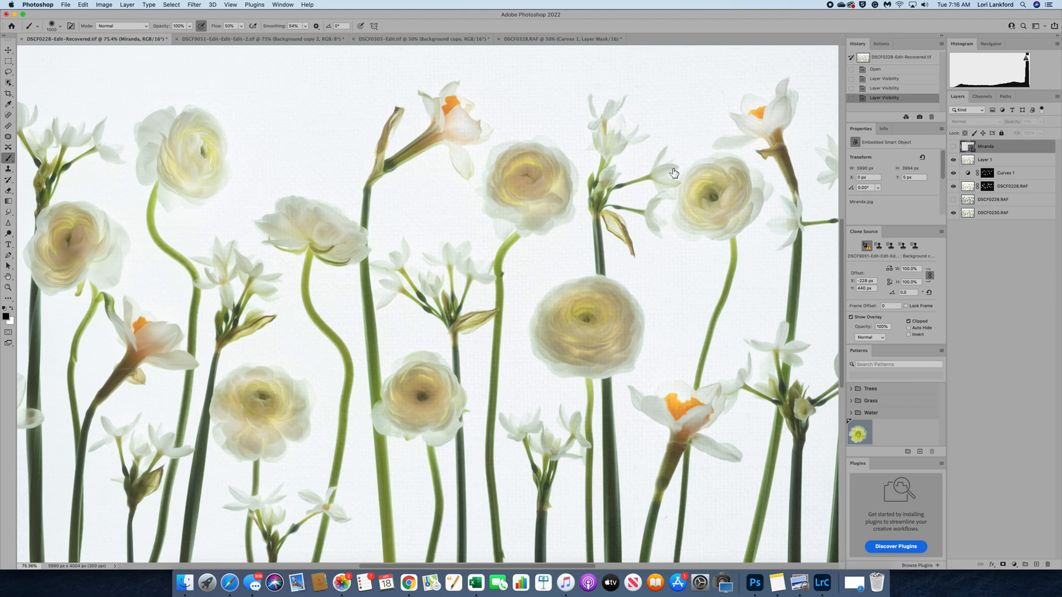
{"action": "scroll", "coordinate": [578, 194], "scroll_direction": "down", "scroll_amount": 2}
{"action": "scroll", "coordinate": [578, 194], "scroll_direction": "down", "scroll_amount": 5}
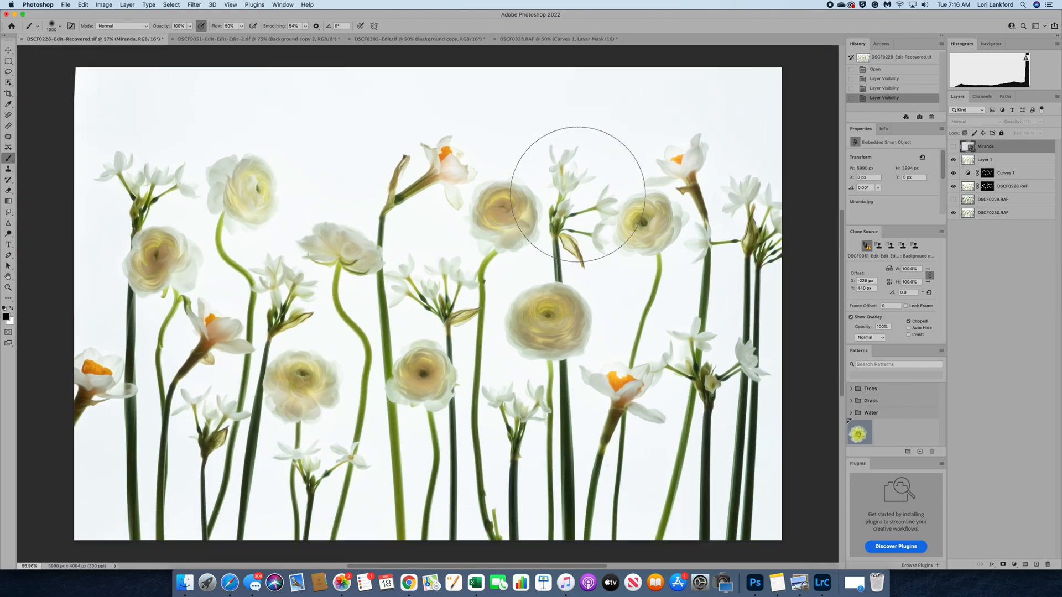
{"action": "scroll", "coordinate": [578, 194], "scroll_direction": "up", "scroll_amount": 1}
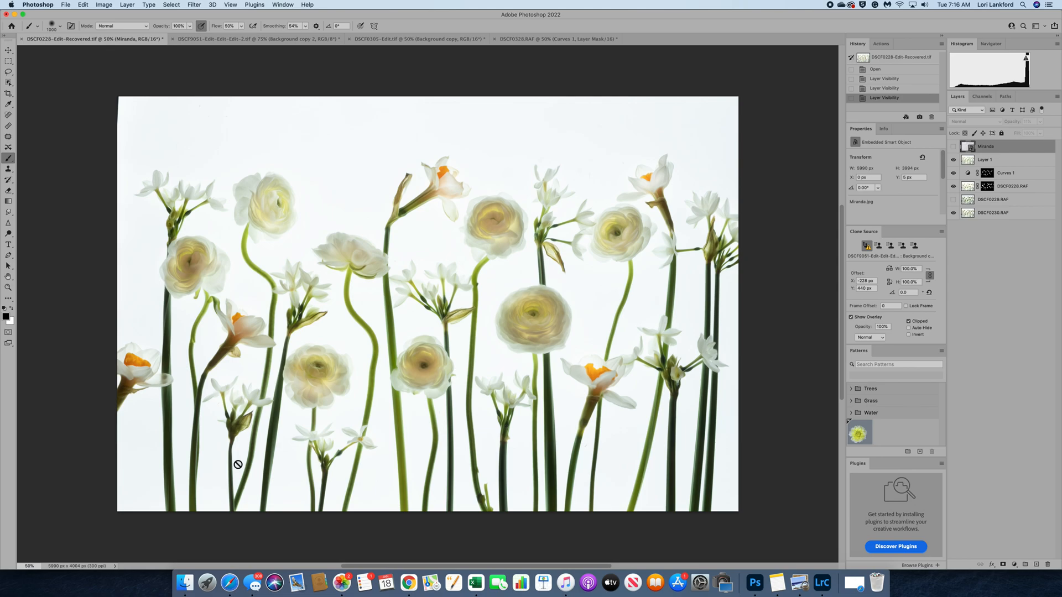
Switch to Finder and locate the textures in the Canvas Texture Selection folder on the Lacie drive
{"action": "left_click", "coordinate": [183, 584]}
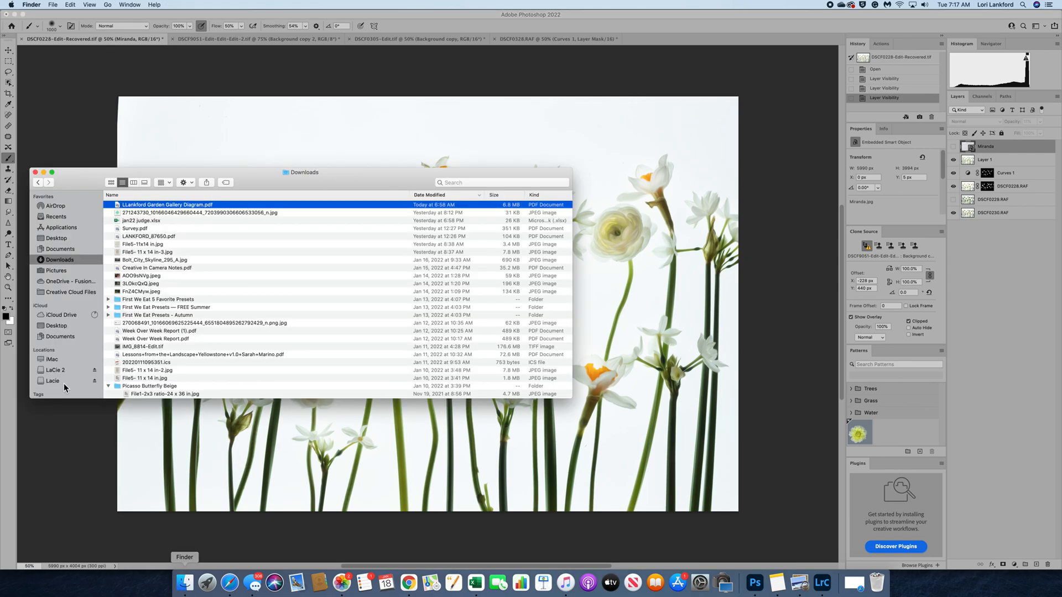
{"action": "left_click", "coordinate": [54, 370]}
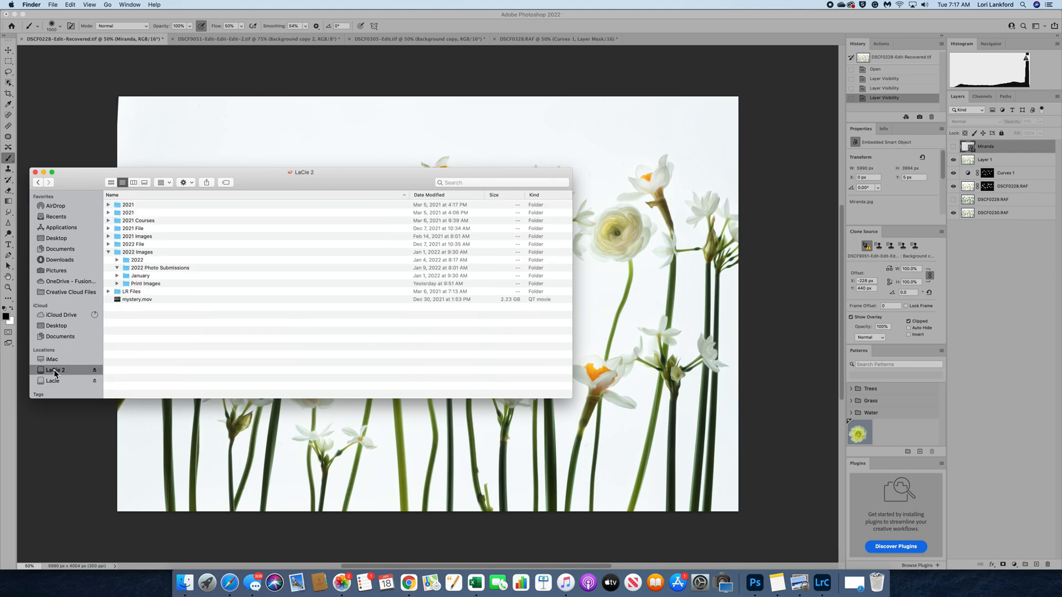
{"action": "left_click", "coordinate": [53, 381]}
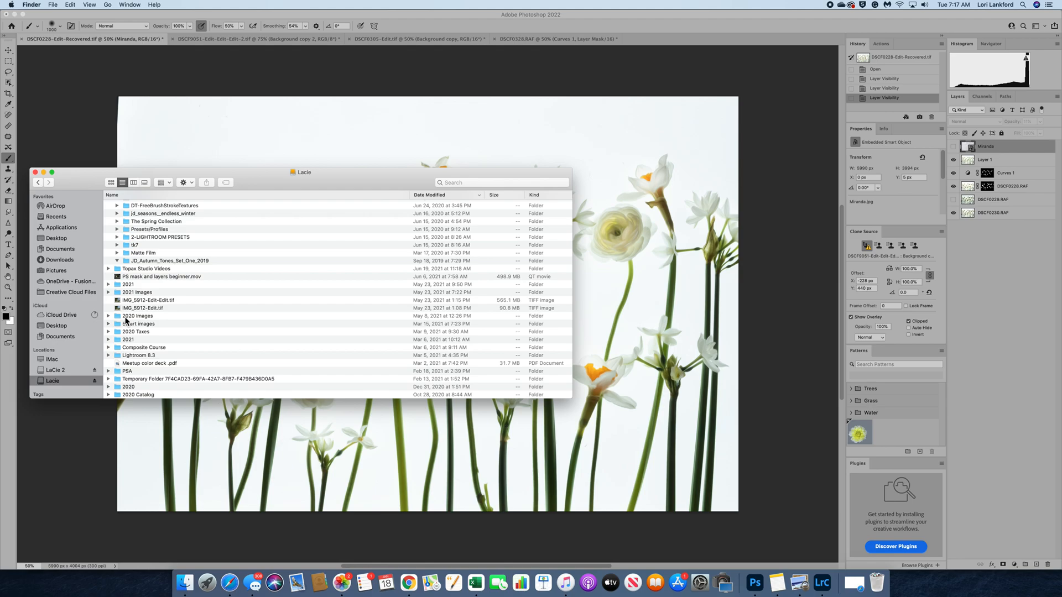
{"action": "scroll", "coordinate": [142, 285], "scroll_direction": "up", "scroll_amount": 15}
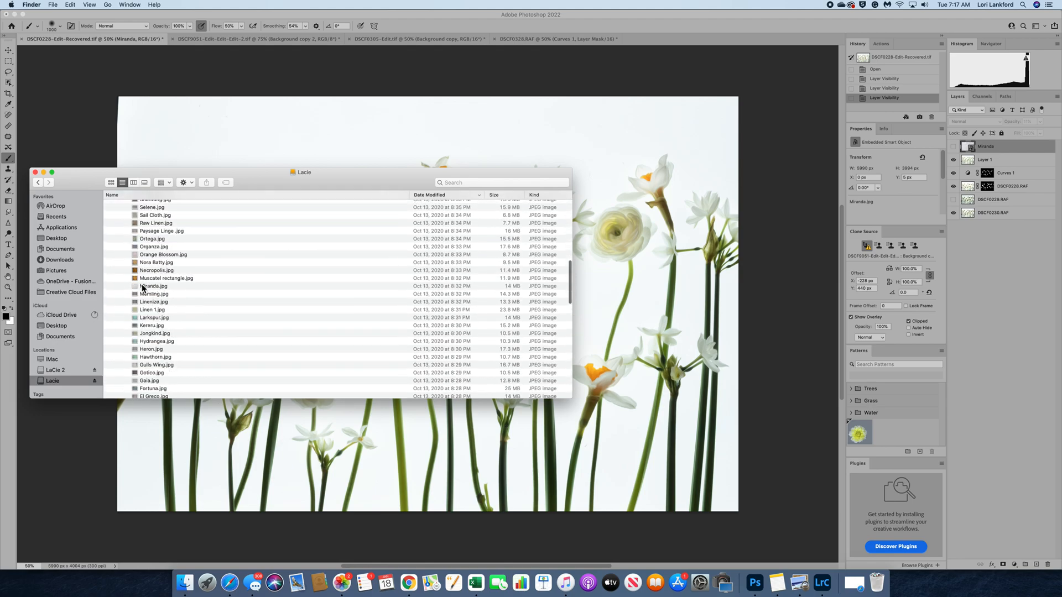
{"action": "scroll", "coordinate": [142, 284], "scroll_direction": "up", "scroll_amount": 5}
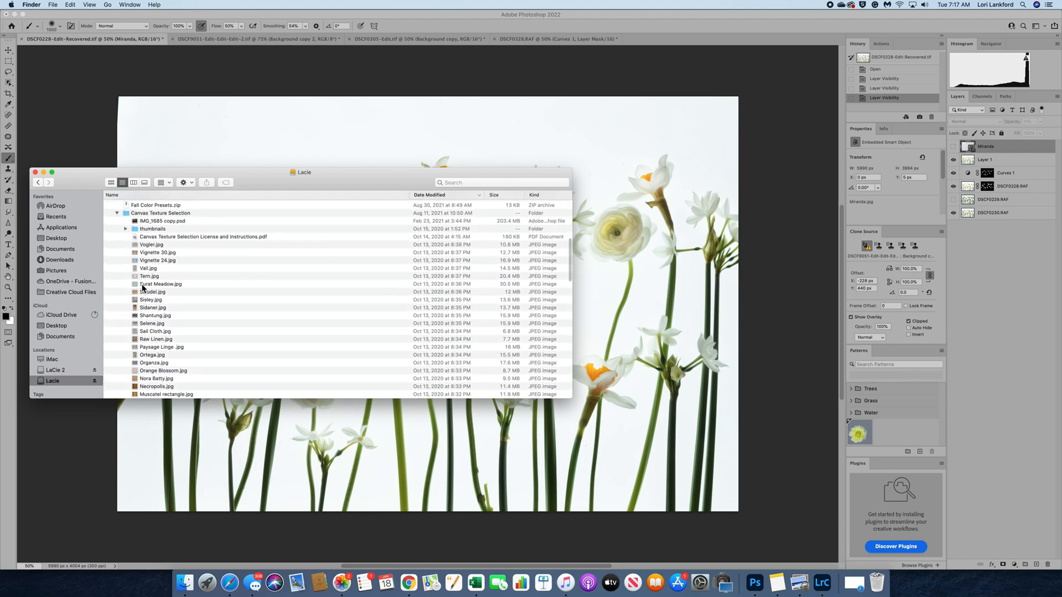
{"action": "scroll", "coordinate": [142, 284], "scroll_direction": "down", "scroll_amount": 5}
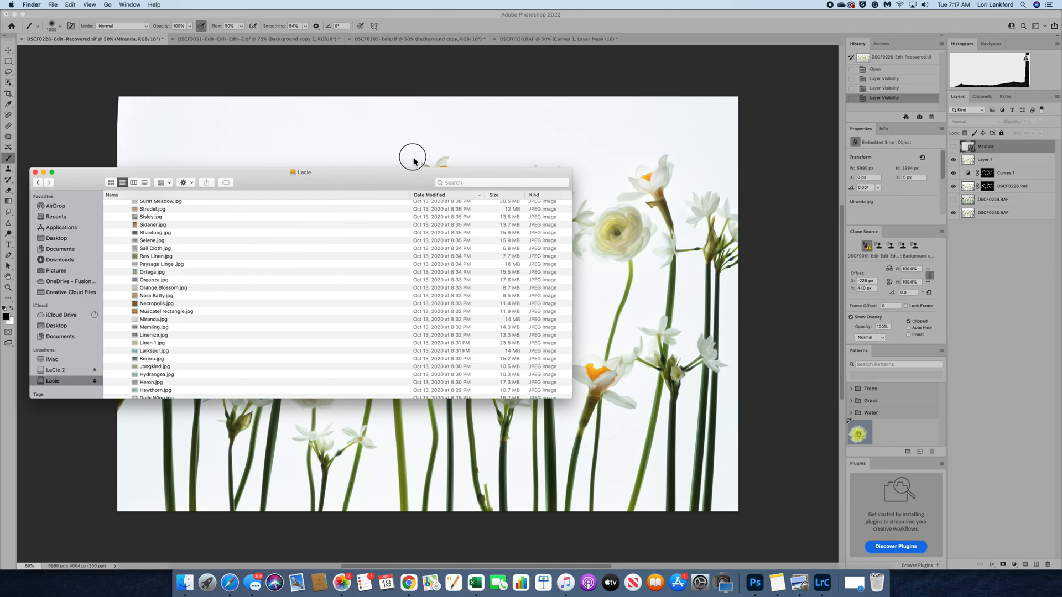
Place Miranda.jpg from the texture folder over the flower image as a new layer and commit the placement
{"action": "left_click", "coordinate": [147, 321]}
{"action": "left_click_drag", "start_coordinate": [147, 320], "coordinate": [599, 145]}
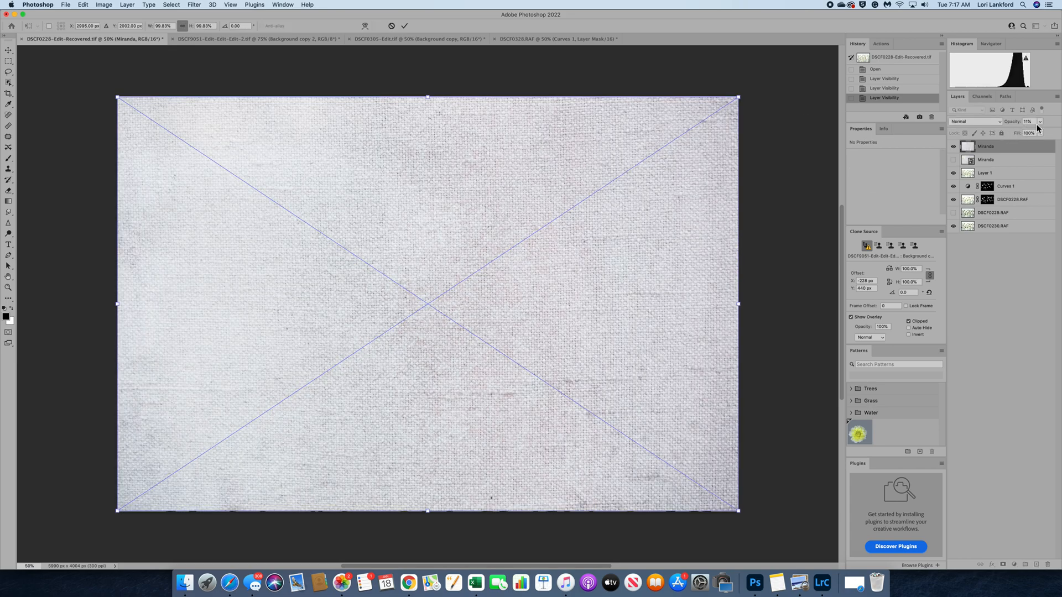
{"action": "left_click", "coordinate": [966, 147]}
{"action": "key", "text": "Return"}
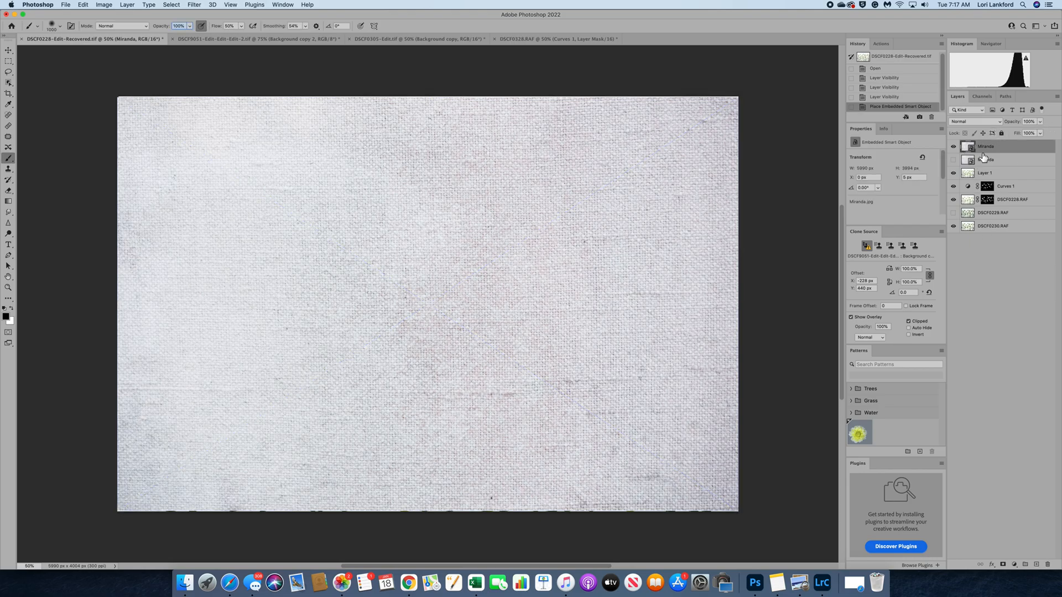
Set the new Miranda texture layer's opacity to 20% and add a layer mask to it
{"action": "left_click_drag", "start_coordinate": [1041, 123], "coordinate": [1009, 132]}
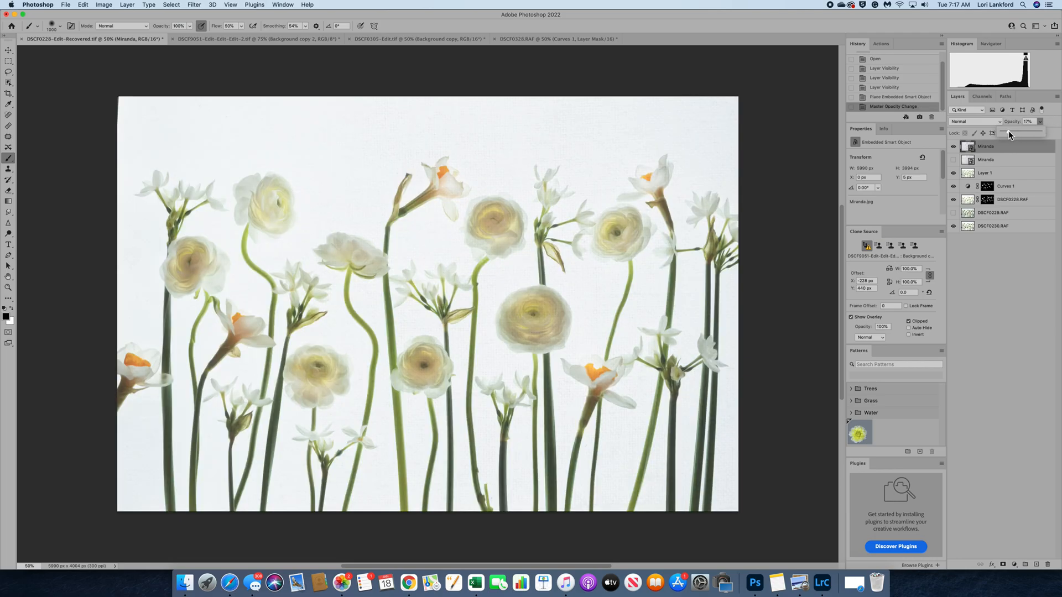
{"action": "left_click_drag", "start_coordinate": [1009, 134], "coordinate": [1010, 135]}
{"action": "left_click", "coordinate": [1003, 565]}
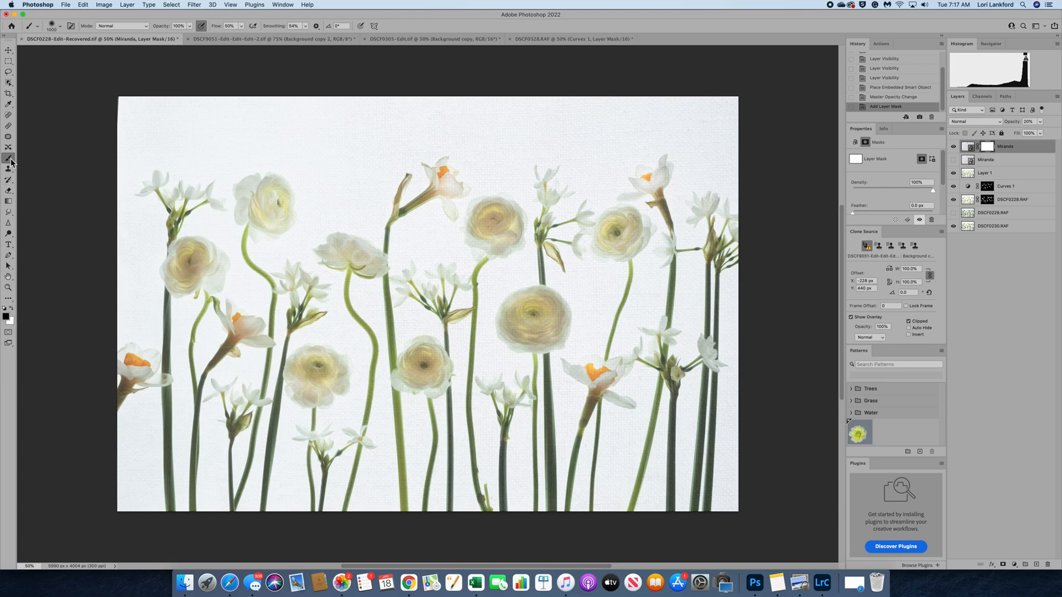
Paint black on the Miranda mask with a 400 px soft round brush over the upper round blooms and the large central bloom
{"action": "left_click", "coordinate": [60, 26]}
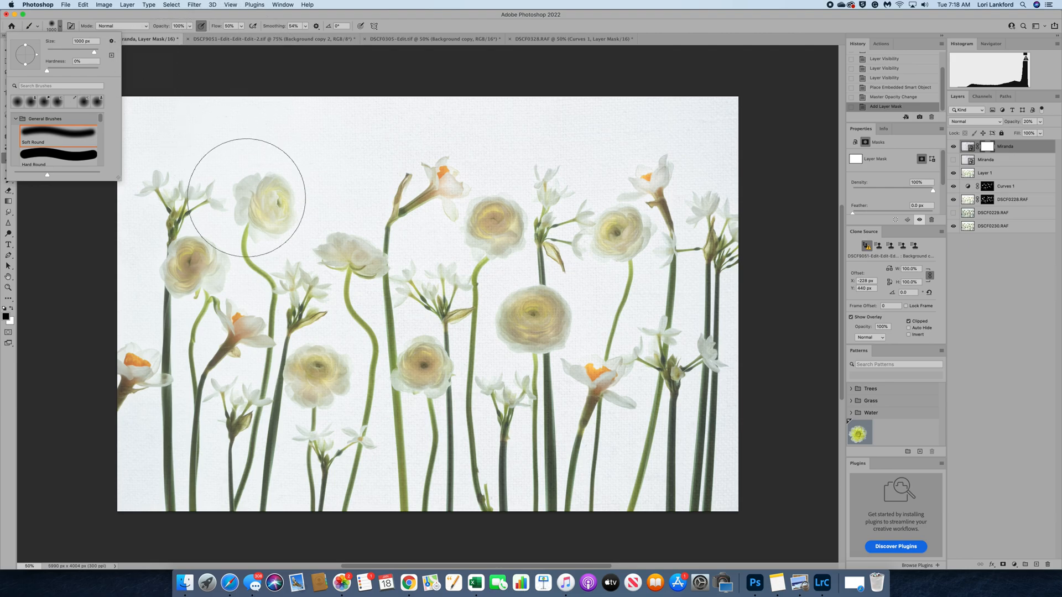
{"action": "left_click", "coordinate": [170, 61]}
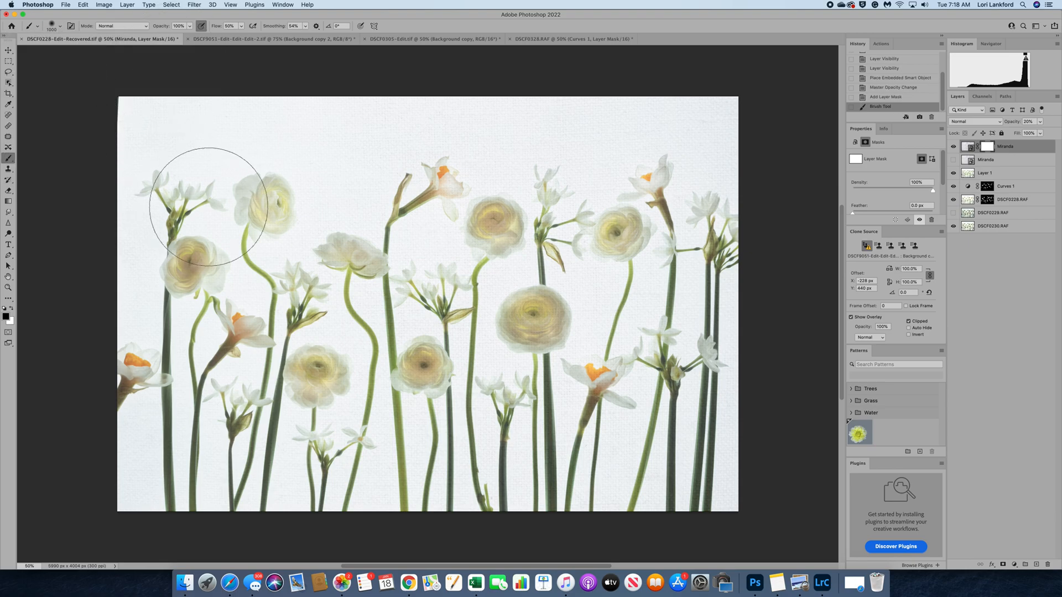
{"action": "key", "text": "bracketleft"}
{"action": "key", "text": "bracketleft"}
{"action": "key", "text": "bracketleft"}
{"action": "key", "text": "bracketleft"}
{"action": "key", "text": "bracketleft"}
{"action": "key", "text": "bracketleft"}
{"action": "left_click_drag", "start_coordinate": [274, 208], "coordinate": [275, 215]}
{"action": "mouse_move", "coordinate": [375, 260]}
{"action": "left_mouse_down"}
{"action": "mouse_move", "coordinate": [353, 257]}
{"action": "mouse_move", "coordinate": [384, 269]}
{"action": "left_mouse_up"}
{"action": "mouse_move", "coordinate": [477, 210]}
{"action": "left_mouse_down"}
{"action": "mouse_move", "coordinate": [502, 243]}
{"action": "mouse_move", "coordinate": [488, 220]}
{"action": "mouse_move", "coordinate": [498, 218]}
{"action": "mouse_move", "coordinate": [504, 237]}
{"action": "left_mouse_up"}
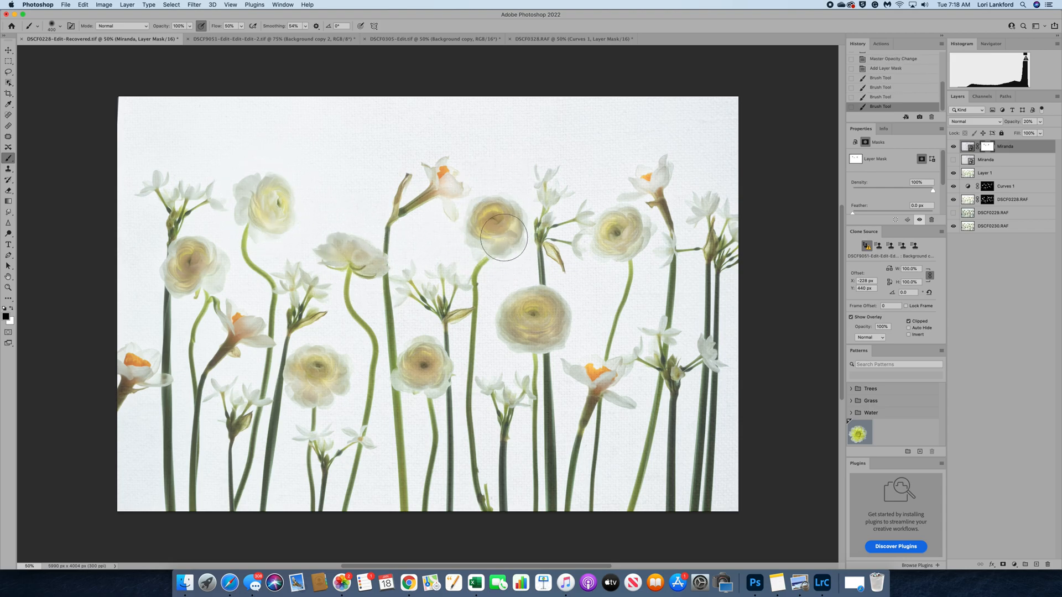
{"action": "mouse_move", "coordinate": [532, 317]}
{"action": "left_mouse_down"}
{"action": "mouse_move", "coordinate": [564, 317]}
{"action": "mouse_move", "coordinate": [554, 336]}
{"action": "mouse_move", "coordinate": [521, 319]}
{"action": "mouse_move", "coordinate": [558, 313]}
{"action": "mouse_move", "coordinate": [528, 336]}
{"action": "left_mouse_up"}
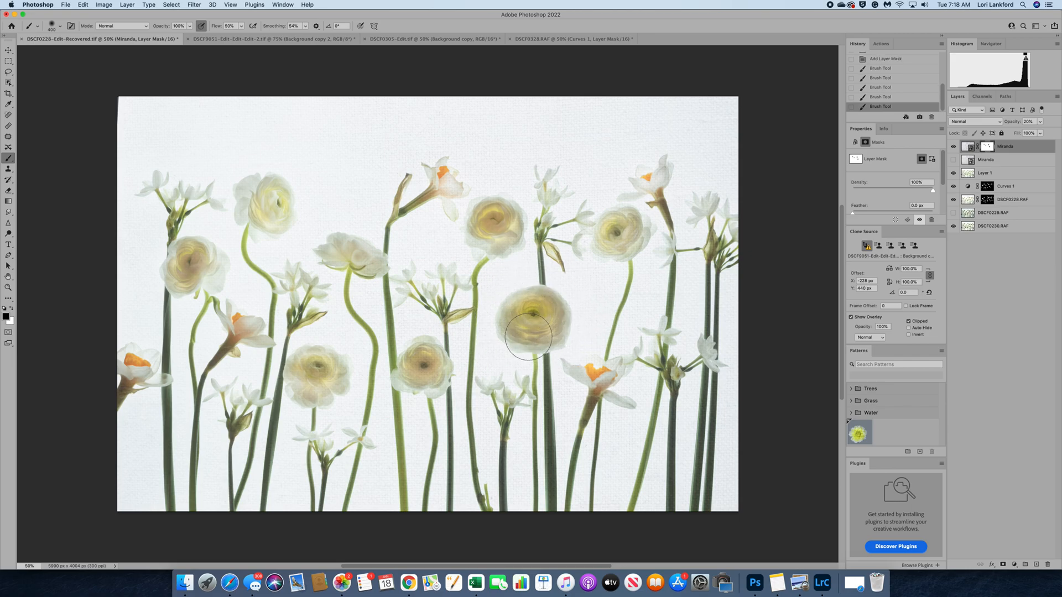
Set the brush opacity to 51% and mask the texture off the right-hand flowers, the lower middle bloom and the left-hand flowers
{"action": "left_click", "coordinate": [189, 26]}
{"action": "left_click_drag", "start_coordinate": [191, 35], "coordinate": [171, 35]}
{"action": "mouse_move", "coordinate": [639, 246]}
{"action": "left_mouse_down"}
{"action": "mouse_move", "coordinate": [614, 244]}
{"action": "mouse_move", "coordinate": [634, 243]}
{"action": "mouse_move", "coordinate": [660, 174]}
{"action": "left_mouse_up"}
{"action": "left_click_drag", "start_coordinate": [708, 220], "coordinate": [747, 219]}
{"action": "mouse_move", "coordinate": [427, 381]}
{"action": "left_mouse_down"}
{"action": "mouse_move", "coordinate": [437, 391]}
{"action": "mouse_move", "coordinate": [435, 367]}
{"action": "left_mouse_up"}
{"action": "left_click_drag", "start_coordinate": [225, 314], "coordinate": [254, 338]}
{"action": "left_click_drag", "start_coordinate": [186, 271], "coordinate": [204, 268]}
Raise the brush opacity and paint again on the mask over the two lower round blooms and the large central bloom
{"action": "left_click", "coordinate": [190, 26]}
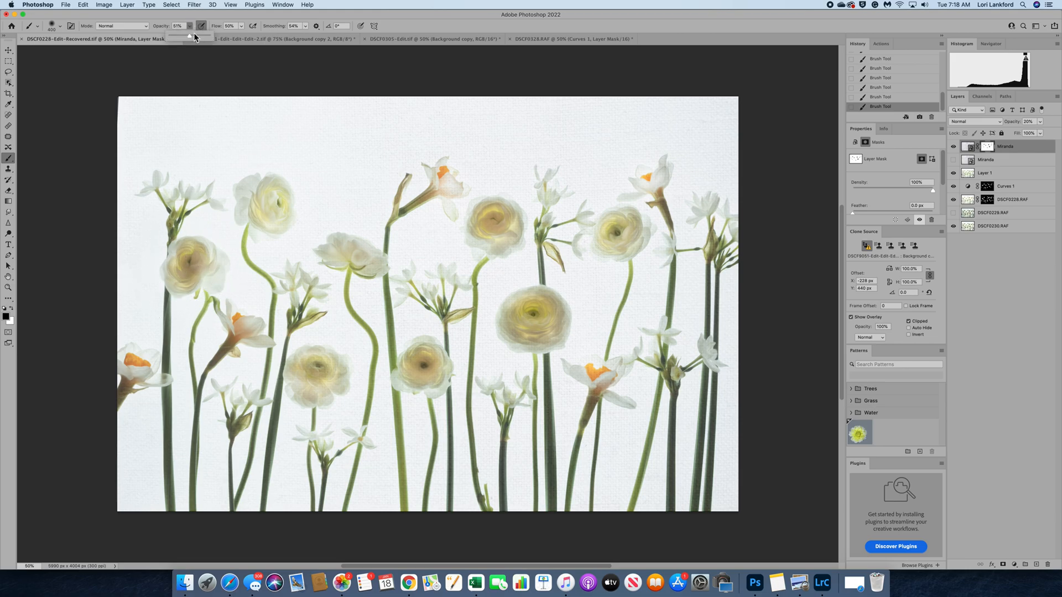
{"action": "mouse_move", "coordinate": [322, 362]}
{"action": "left_mouse_down"}
{"action": "mouse_move", "coordinate": [331, 391]}
{"action": "mouse_move", "coordinate": [319, 370]}
{"action": "left_mouse_up"}
{"action": "mouse_move", "coordinate": [436, 366]}
{"action": "left_mouse_down"}
{"action": "mouse_move", "coordinate": [417, 358]}
{"action": "mouse_move", "coordinate": [426, 376]}
{"action": "left_mouse_up"}
{"action": "mouse_move", "coordinate": [509, 321]}
{"action": "left_mouse_down"}
{"action": "mouse_move", "coordinate": [547, 314]}
{"action": "mouse_move", "coordinate": [547, 342]}
{"action": "left_mouse_up"}
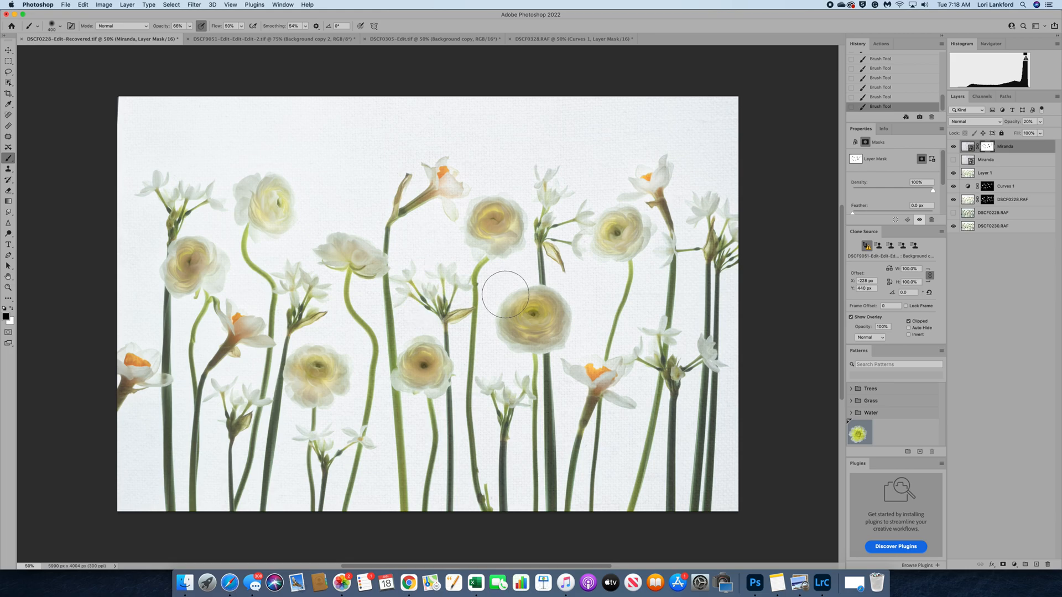
{"action": "scroll", "coordinate": [498, 287], "scroll_direction": "up", "scroll_amount": 2}
{"action": "scroll", "coordinate": [498, 287], "scroll_direction": "up", "scroll_amount": 1}
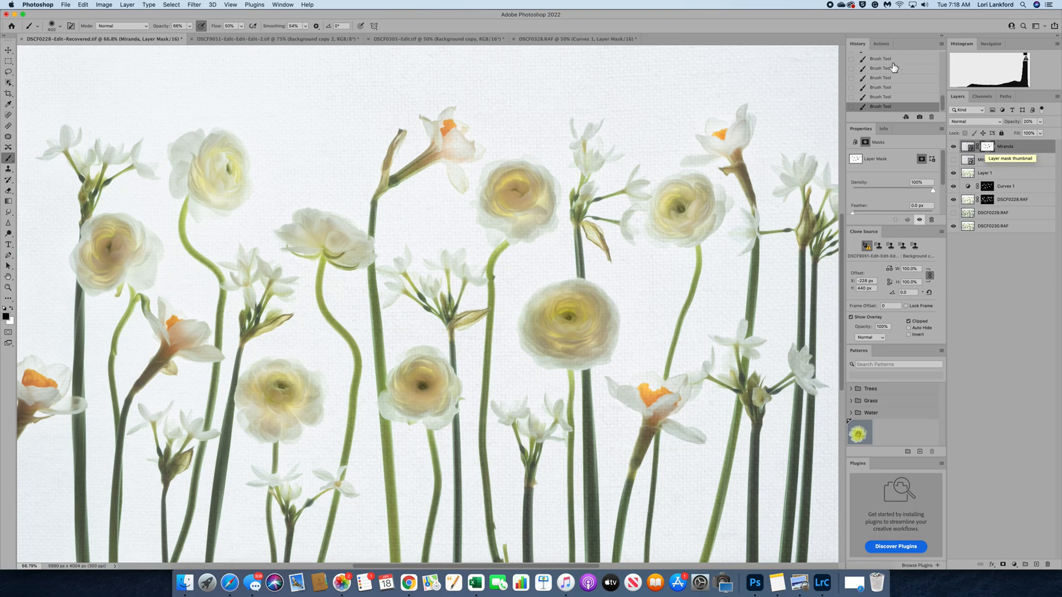
Collapse the History and Properties panel column, widen the Layers panel and target the masked Miranda layer's image instead of its mask
{"action": "left_click", "coordinate": [942, 36]}
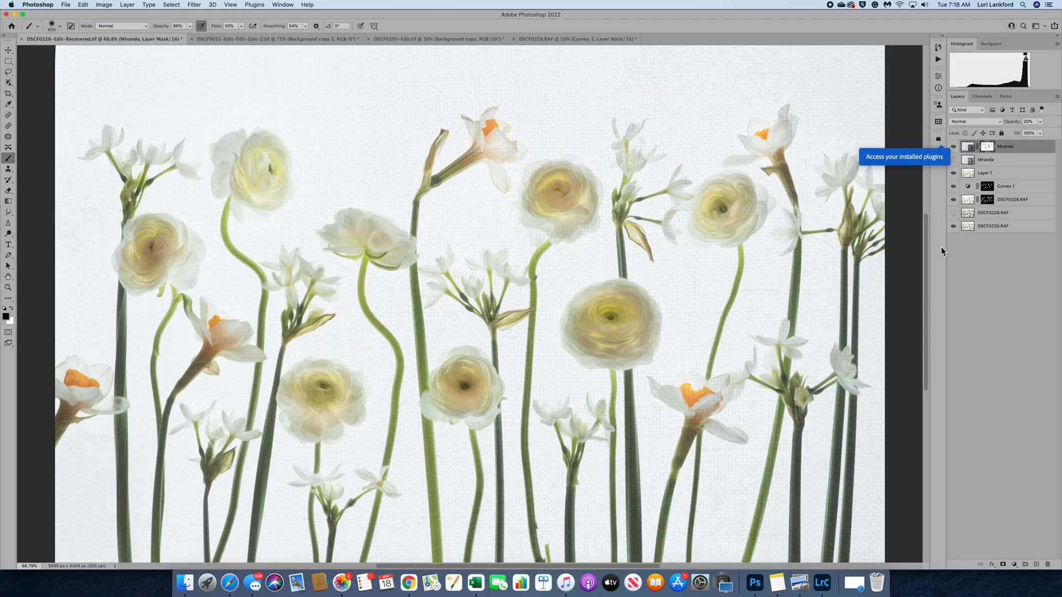
{"action": "left_click_drag", "start_coordinate": [943, 256], "coordinate": [882, 256]}
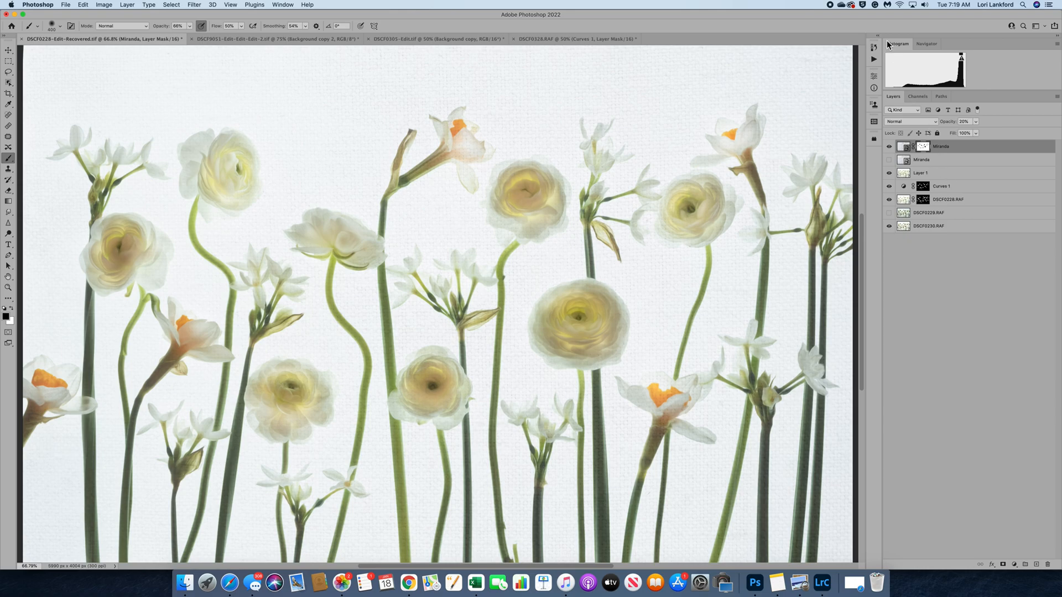
{"action": "left_click", "coordinate": [904, 147]}
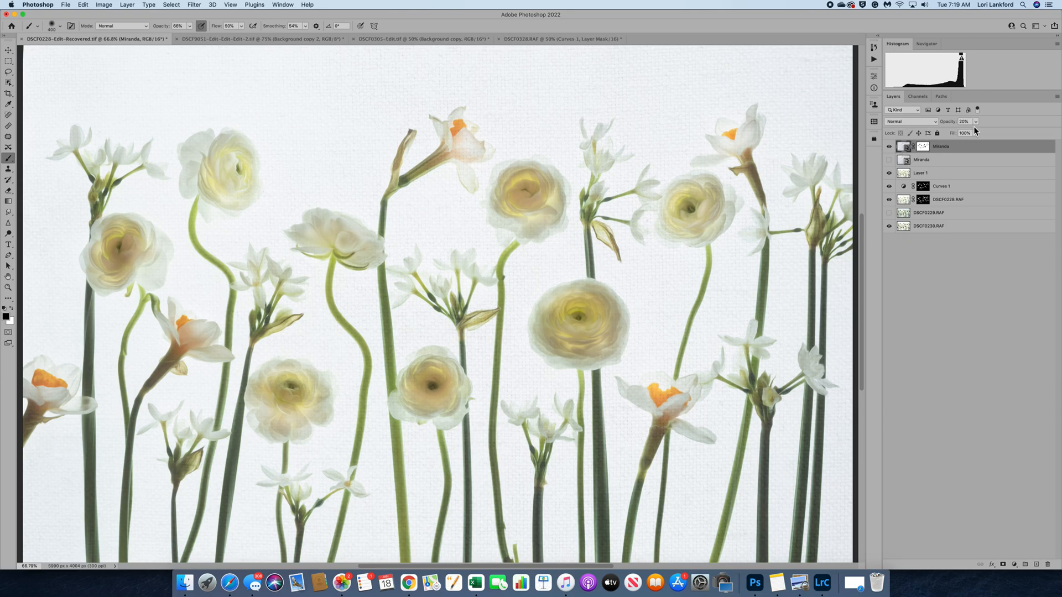
Set the masked Miranda layer's opacity to 21% and switch to the frog image
{"action": "left_click", "coordinate": [976, 122]}
{"action": "mouse_move", "coordinate": [973, 135]}
{"action": "left_mouse_down"}
{"action": "mouse_move", "coordinate": [1007, 135]}
{"action": "mouse_move", "coordinate": [977, 134]}
{"action": "left_mouse_up"}
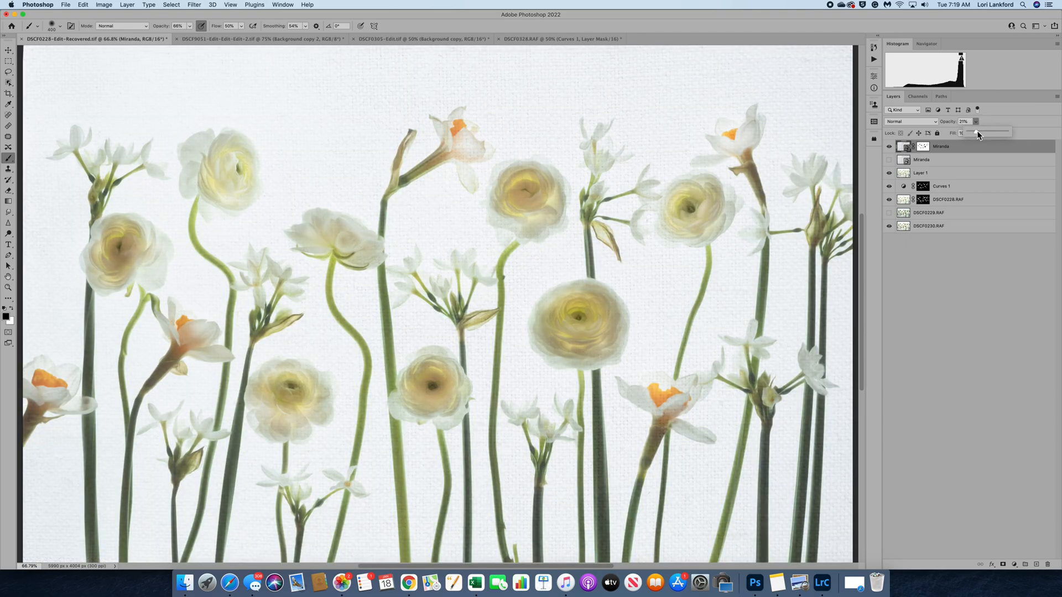
{"action": "scroll", "coordinate": [461, 230], "scroll_direction": "down", "scroll_amount": 3}
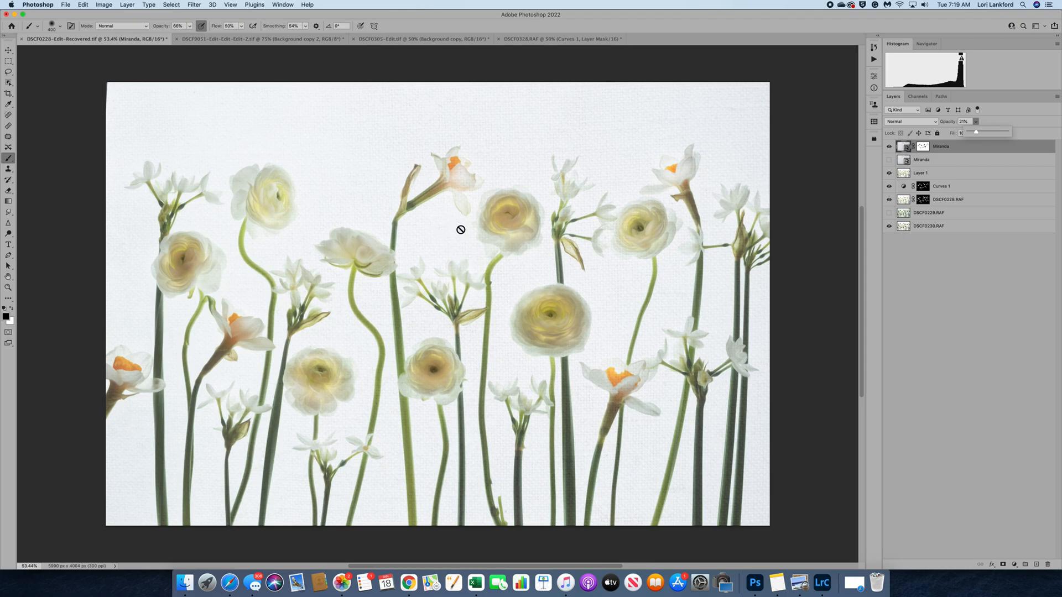
{"action": "left_click", "coordinate": [246, 40]}
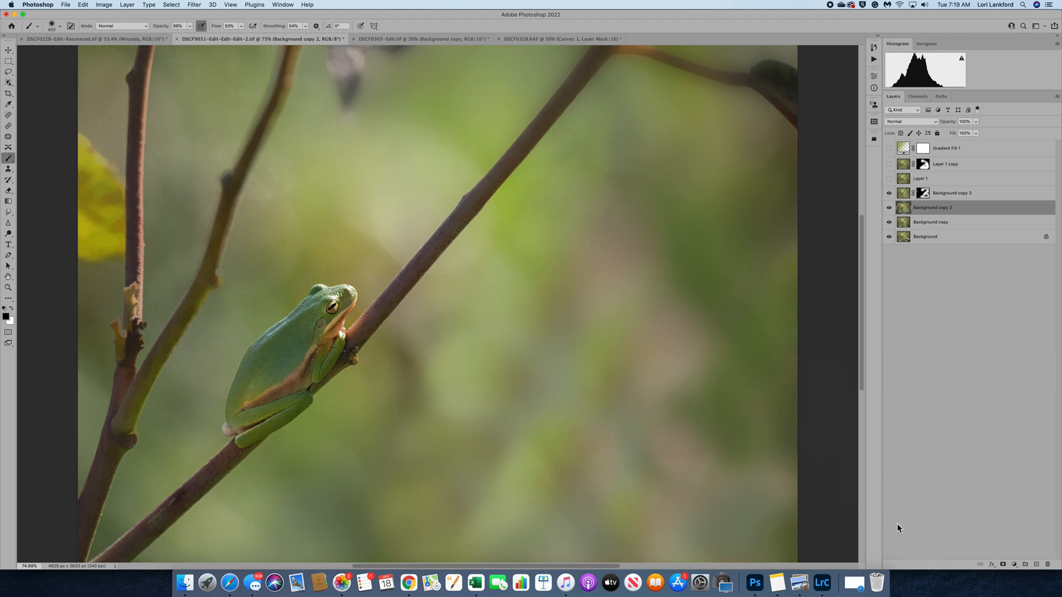
Switch to Lightroom Classic and browse the flagged photos in the filmstrip for a flower image to edit
{"action": "left_click", "coordinate": [822, 583]}
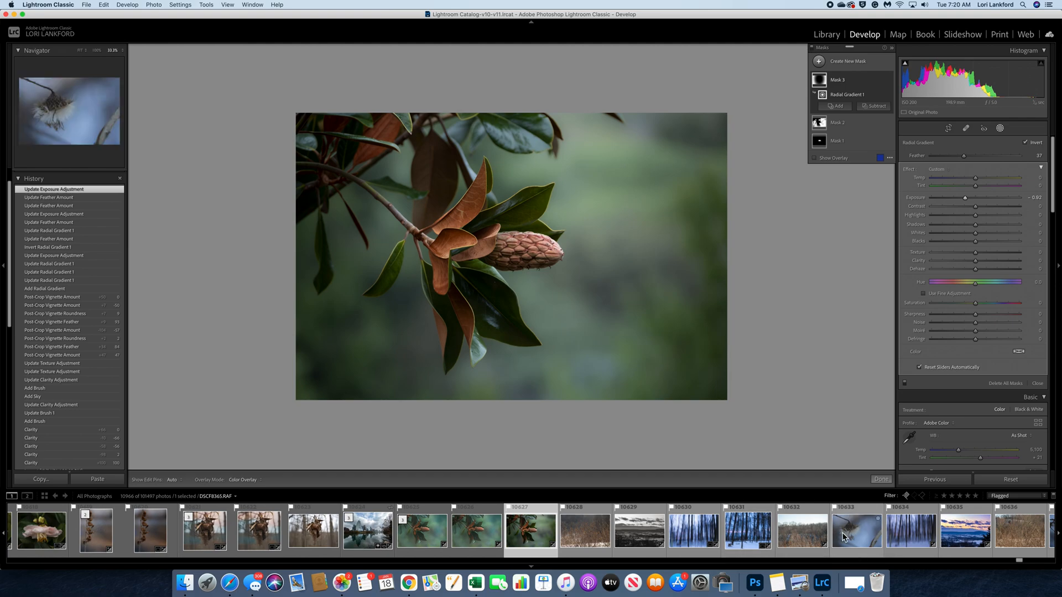
{"action": "scroll", "coordinate": [741, 528], "scroll_direction": "down", "scroll_amount": 10}
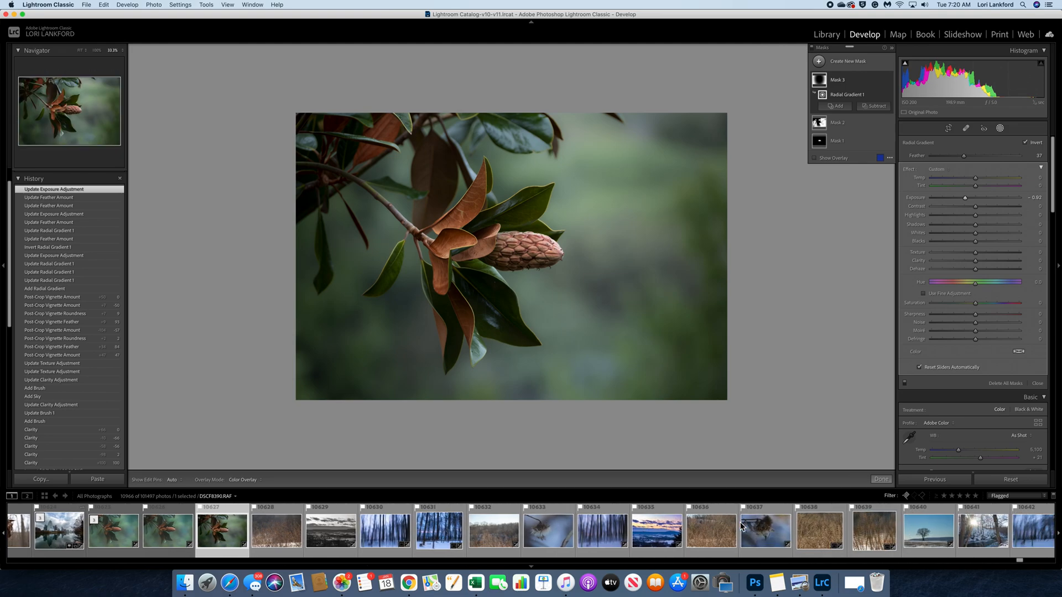
{"action": "scroll", "coordinate": [741, 525], "scroll_direction": "down", "scroll_amount": 15}
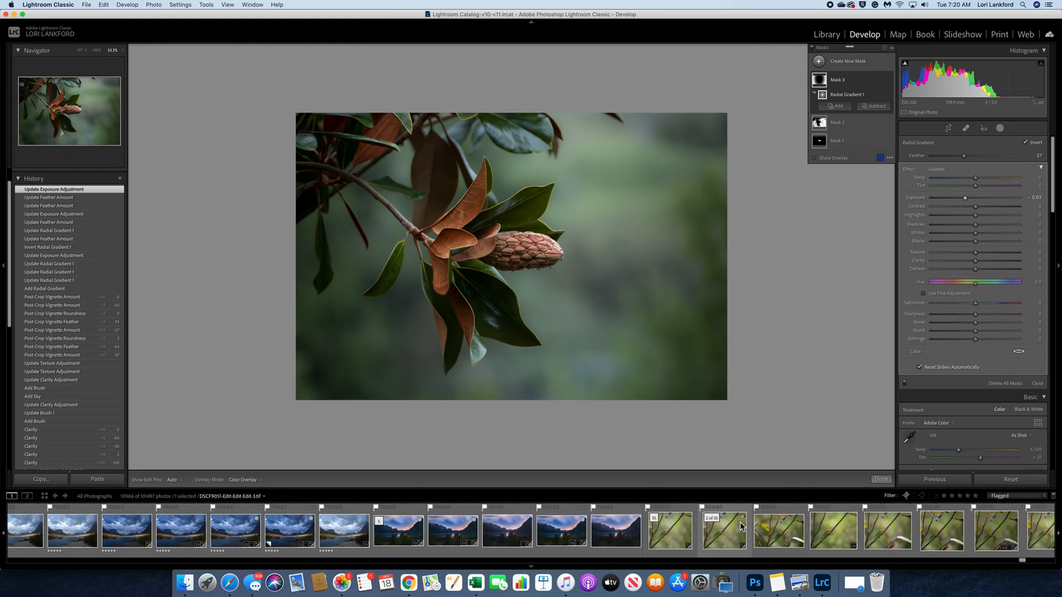
{"action": "scroll", "coordinate": [741, 526], "scroll_direction": "down", "scroll_amount": 20}
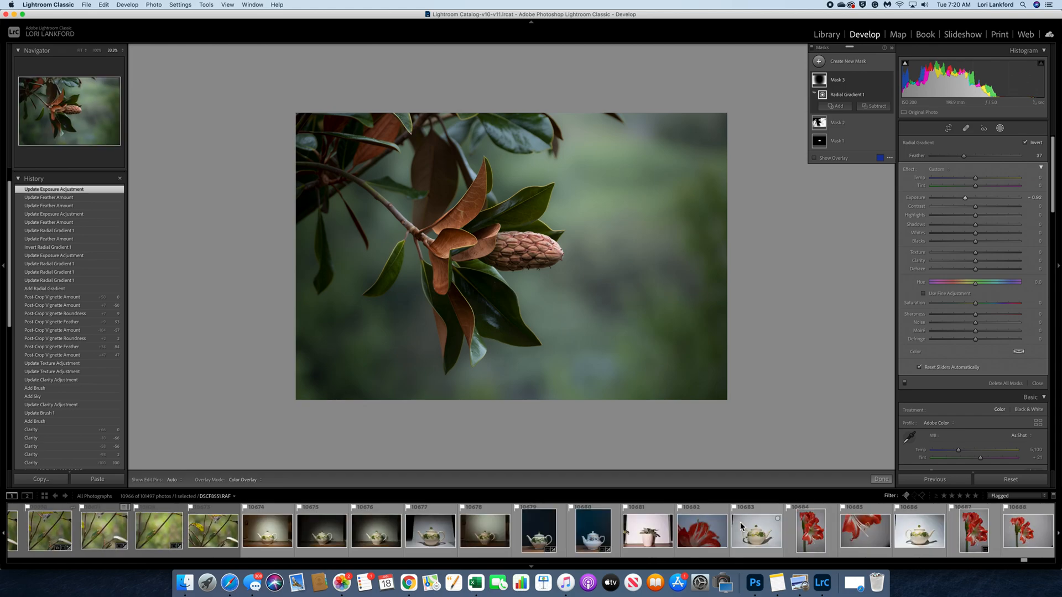
{"action": "scroll", "coordinate": [742, 525], "scroll_direction": "up", "scroll_amount": 20}
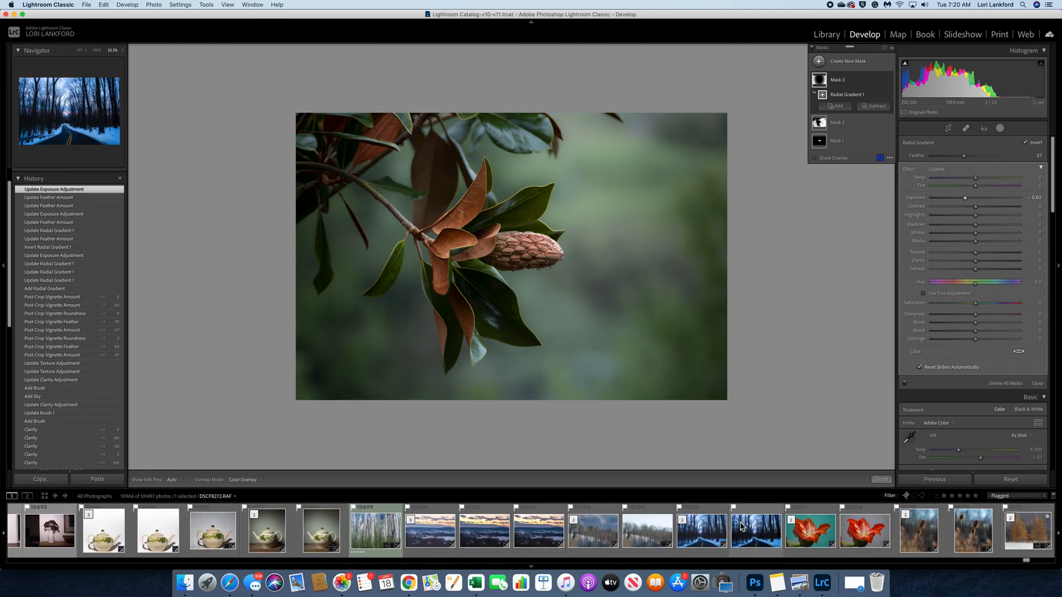
{"action": "scroll", "coordinate": [741, 525], "scroll_direction": "down", "scroll_amount": 20}
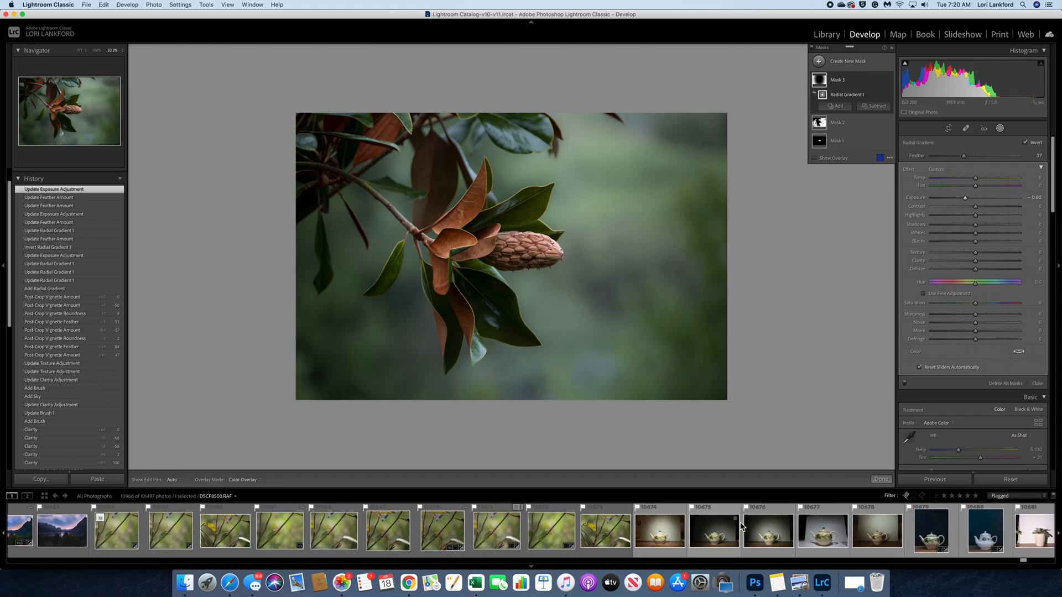
{"action": "scroll", "coordinate": [836, 534], "scroll_direction": "down", "scroll_amount": 10}
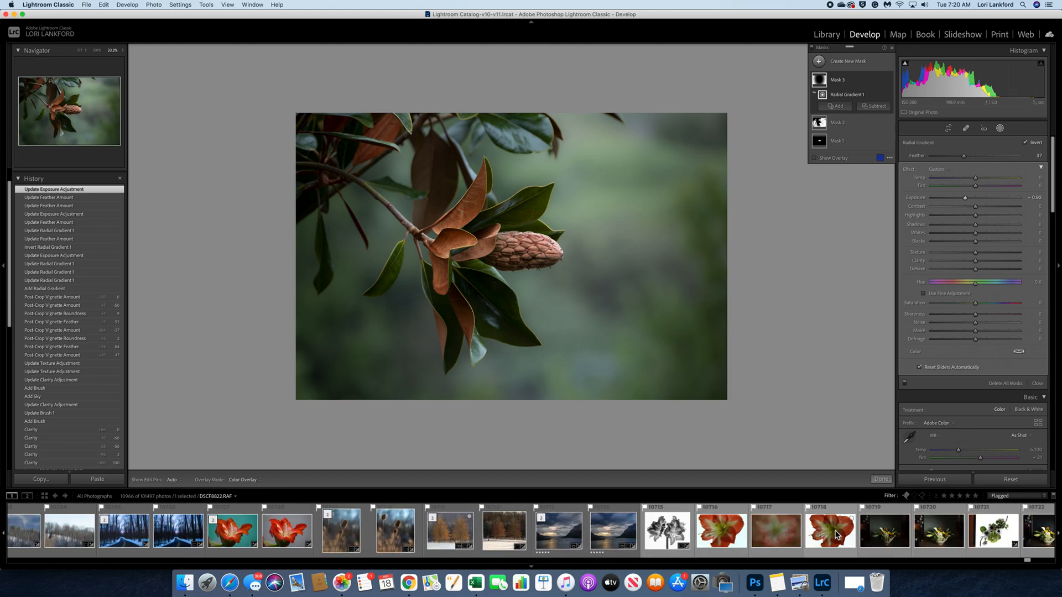
{"action": "scroll", "coordinate": [837, 534], "scroll_direction": "down", "scroll_amount": 15}
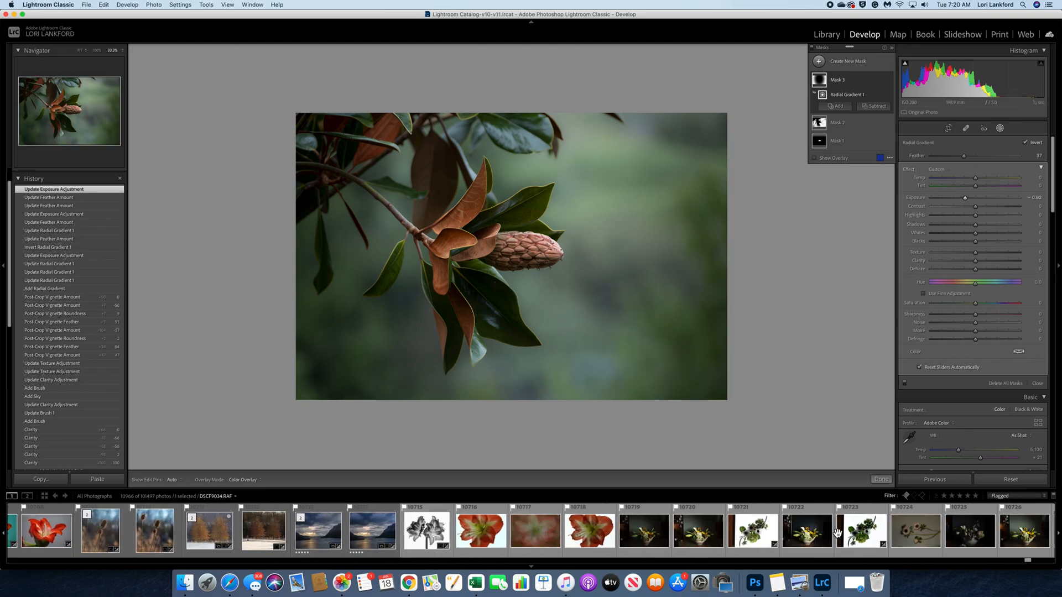
{"action": "scroll", "coordinate": [836, 535], "scroll_direction": "down", "scroll_amount": 1}
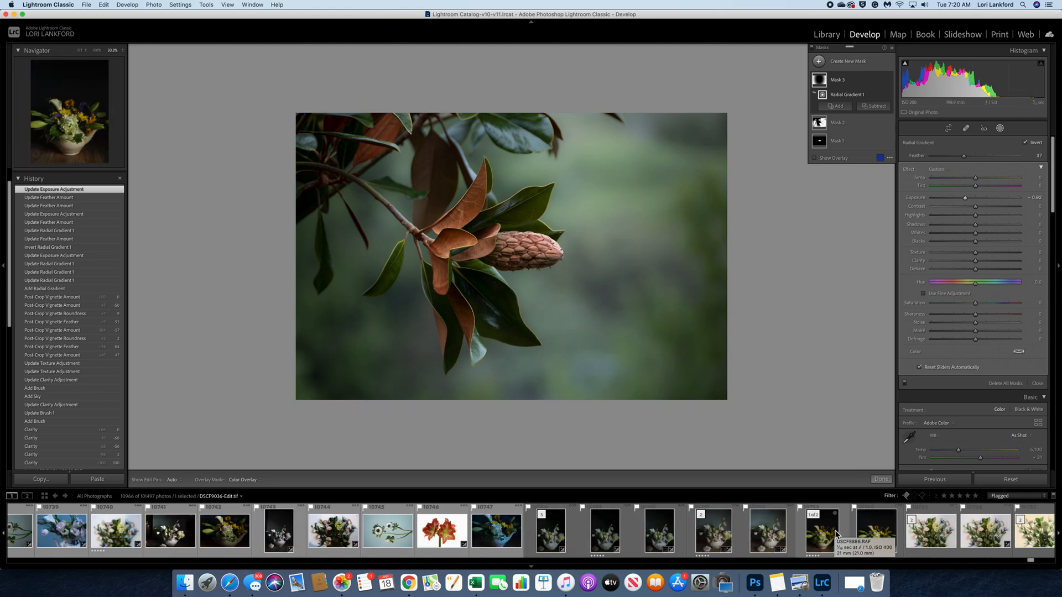
{"action": "scroll", "coordinate": [837, 534], "scroll_direction": "down", "scroll_amount": 18}
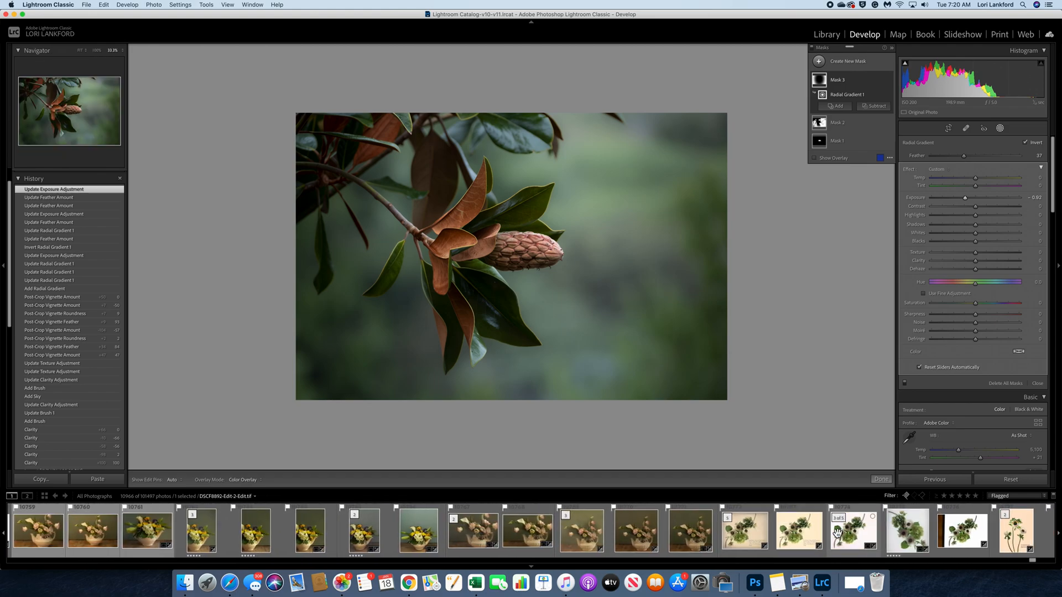
{"action": "scroll", "coordinate": [837, 535], "scroll_direction": "down", "scroll_amount": 20}
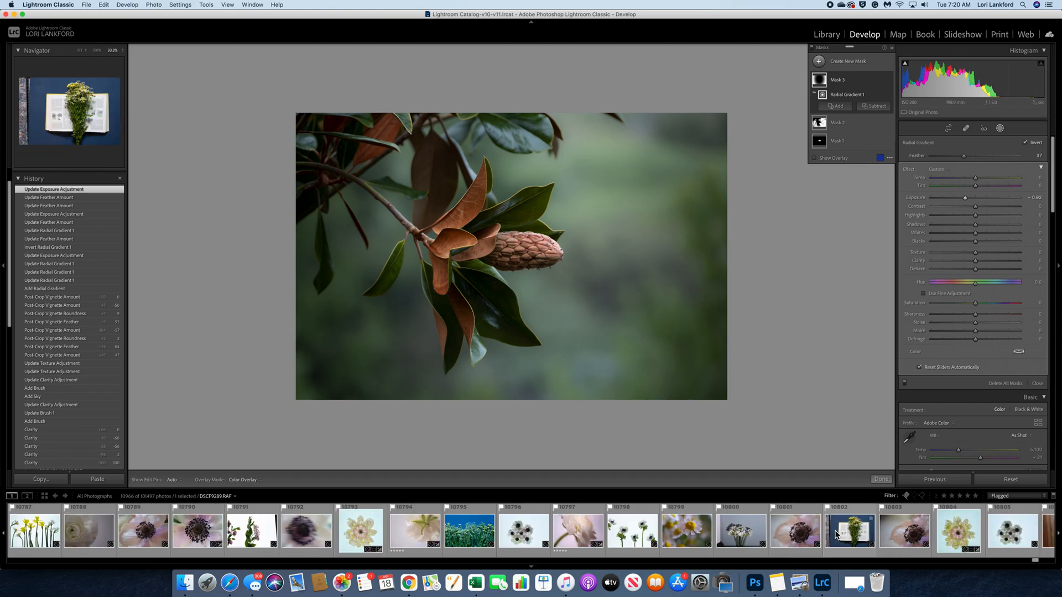
{"action": "scroll", "coordinate": [334, 517], "scroll_direction": "up", "scroll_amount": 1}
{"action": "scroll", "coordinate": [334, 517], "scroll_direction": "up", "scroll_amount": 11}
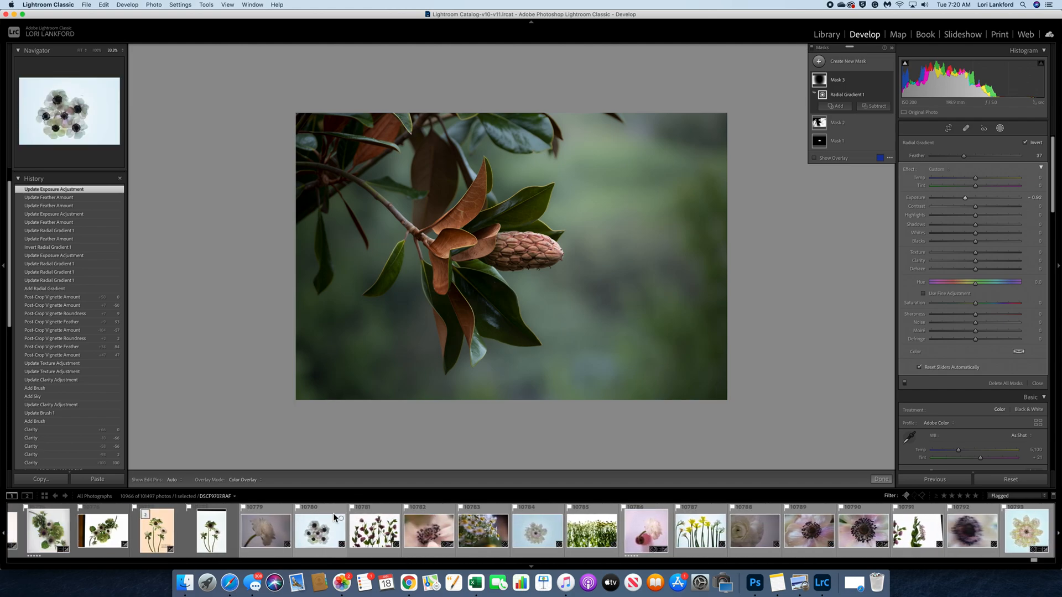
{"action": "scroll", "coordinate": [334, 518], "scroll_direction": "down", "scroll_amount": 14}
{"action": "scroll", "coordinate": [334, 517], "scroll_direction": "down", "scroll_amount": 12}
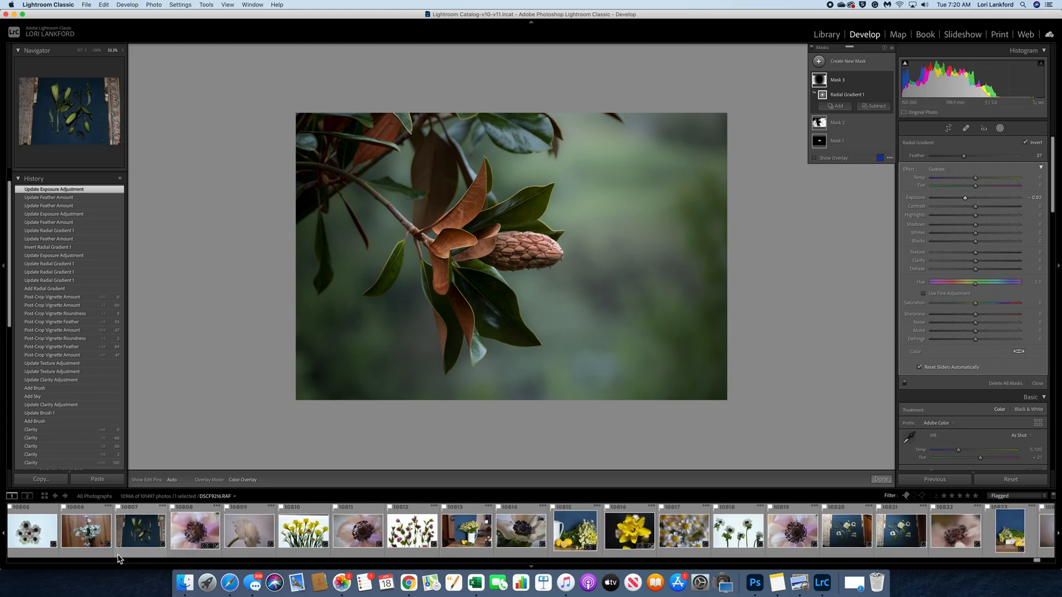
{"action": "scroll", "coordinate": [791, 514], "scroll_direction": "down", "scroll_amount": 5}
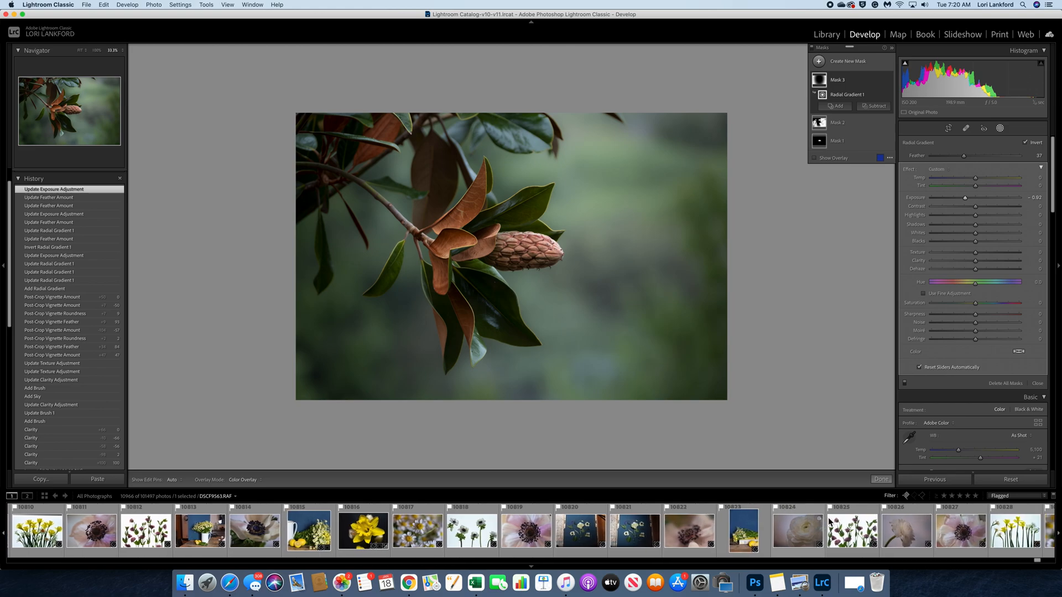
{"action": "scroll", "coordinate": [829, 521], "scroll_direction": "down", "scroll_amount": 5}
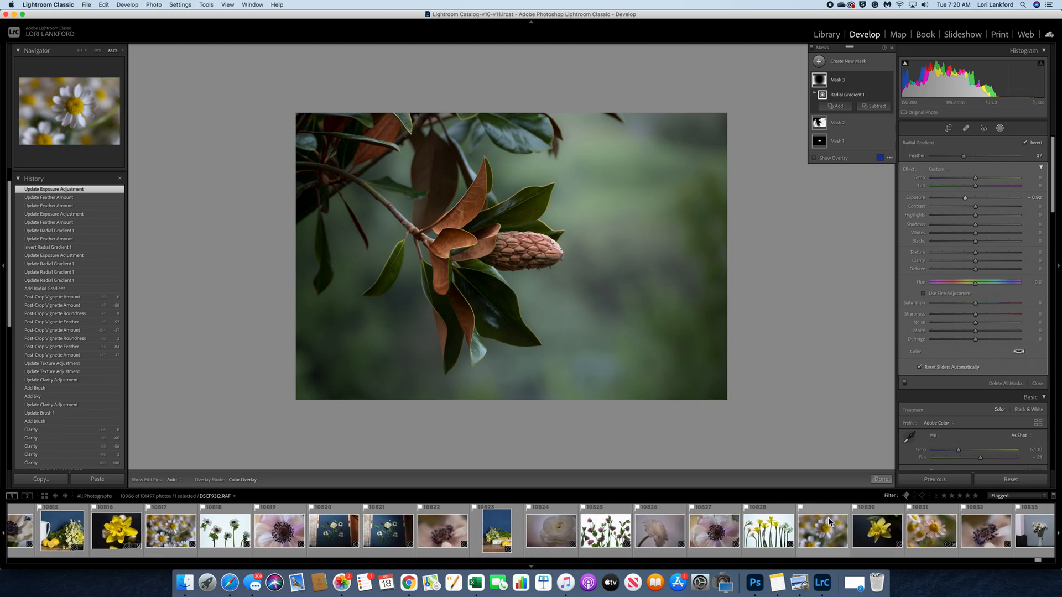
Select the yellow daffodil photo DSCF9414.RAF and edit a copy with Lightroom adjustments in Topaz Studio 2
{"action": "left_click", "coordinate": [876, 533]}
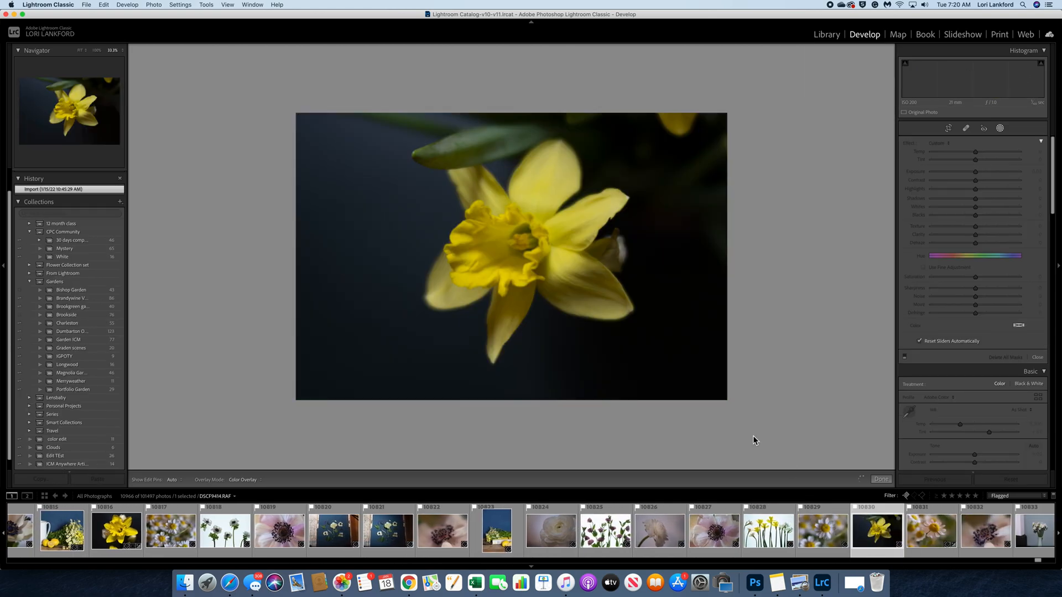
{"action": "right_click", "coordinate": [606, 289]}
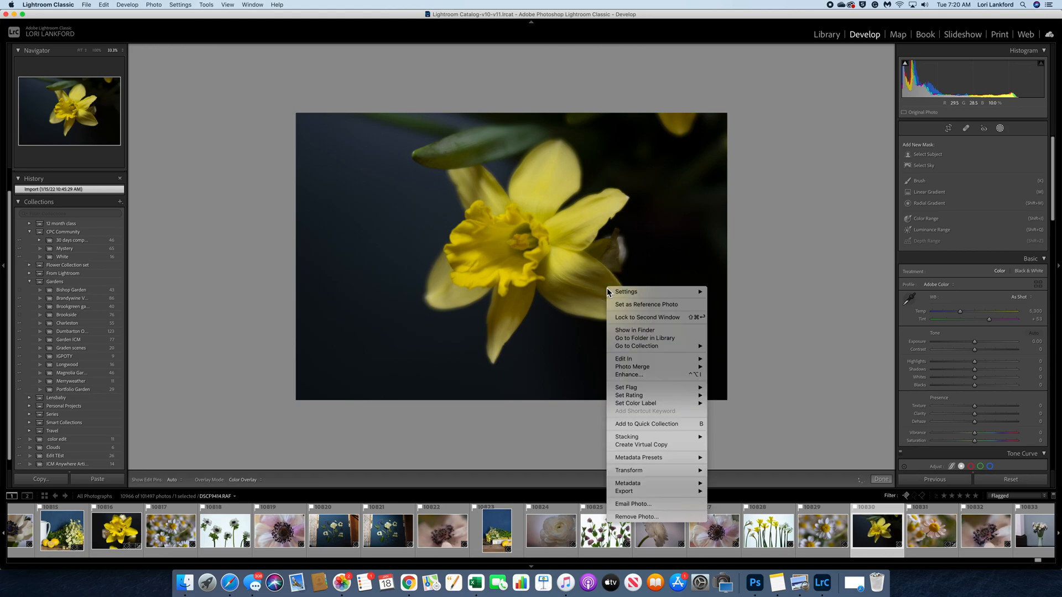
{"action": "mouse_move", "coordinate": [640, 361]}
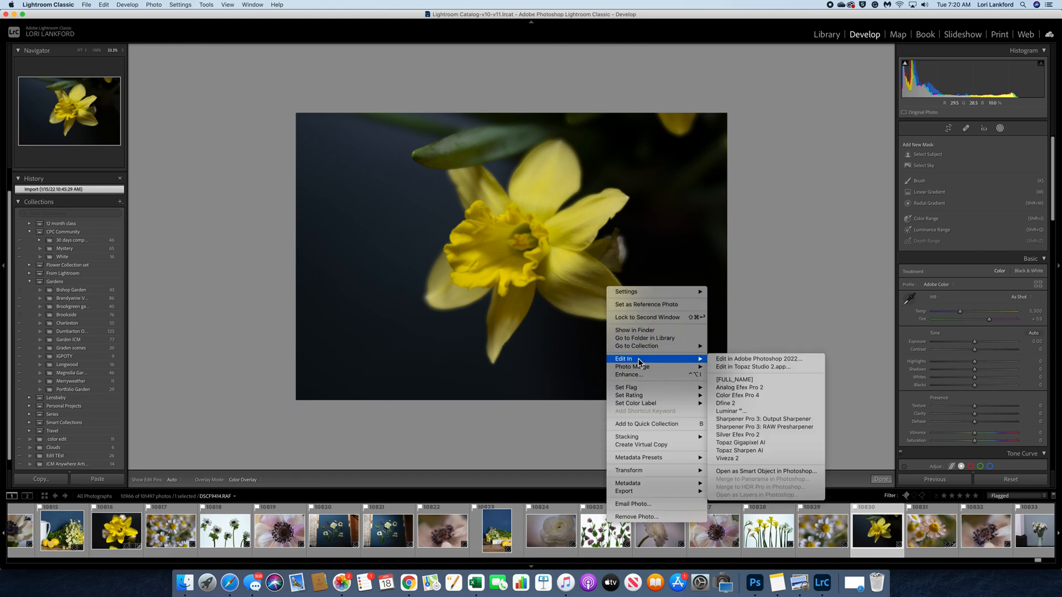
{"action": "left_click", "coordinate": [749, 367]}
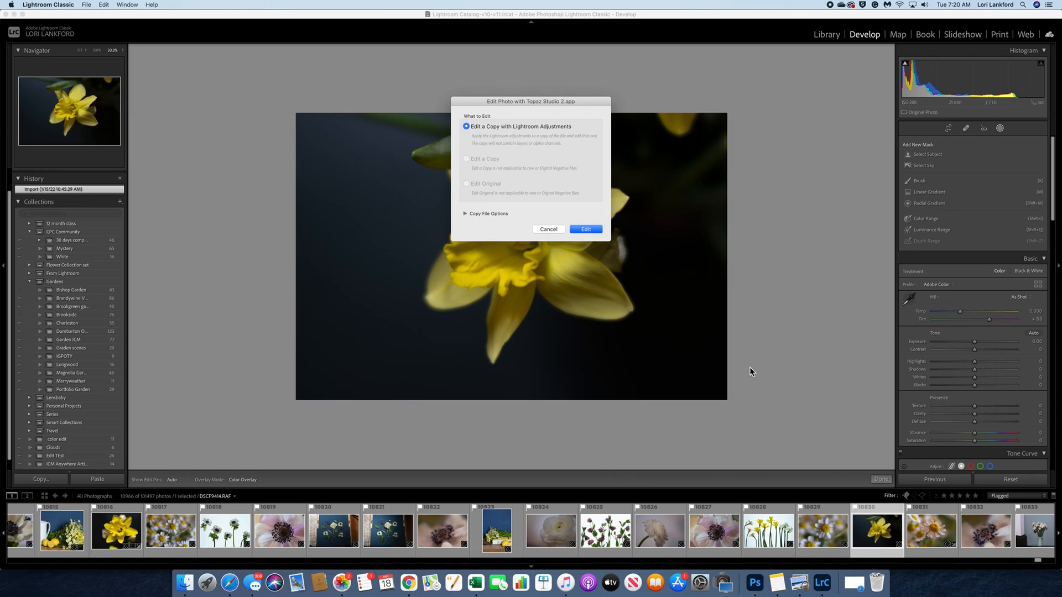
{"action": "left_click", "coordinate": [595, 233]}
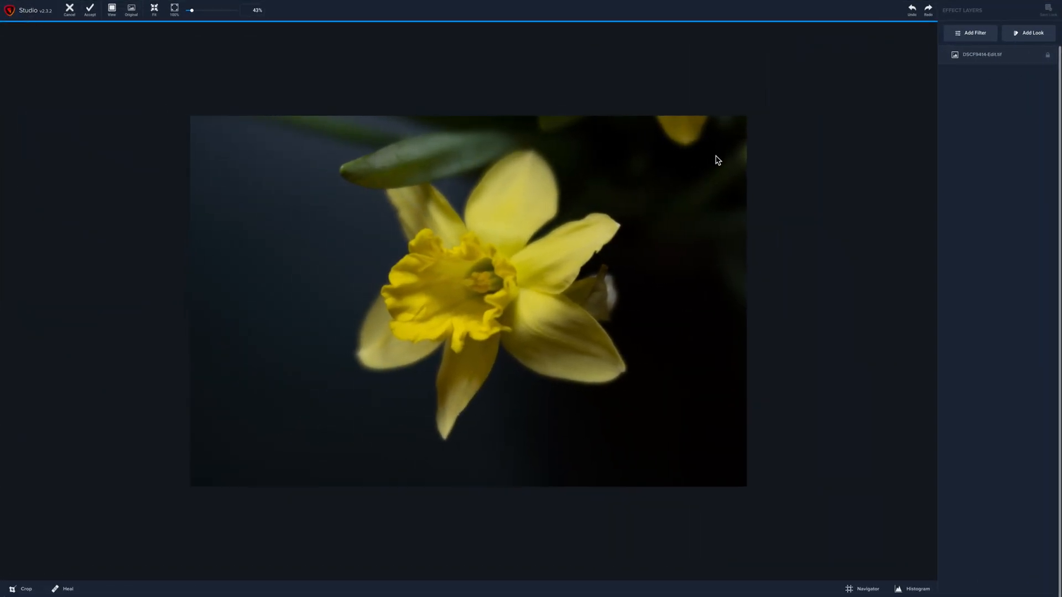
Add an Impression filter to the daffodil with paint volume 0.28, large brush volume 0.02 and paint opacity 0.42
{"action": "left_click", "coordinate": [975, 35]}
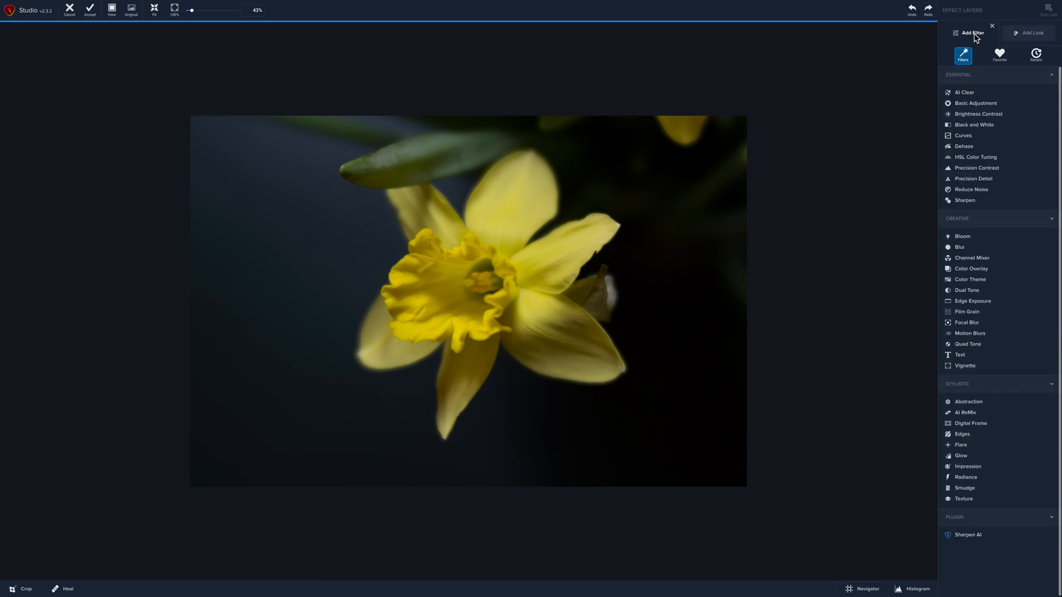
{"action": "left_click", "coordinate": [967, 470]}
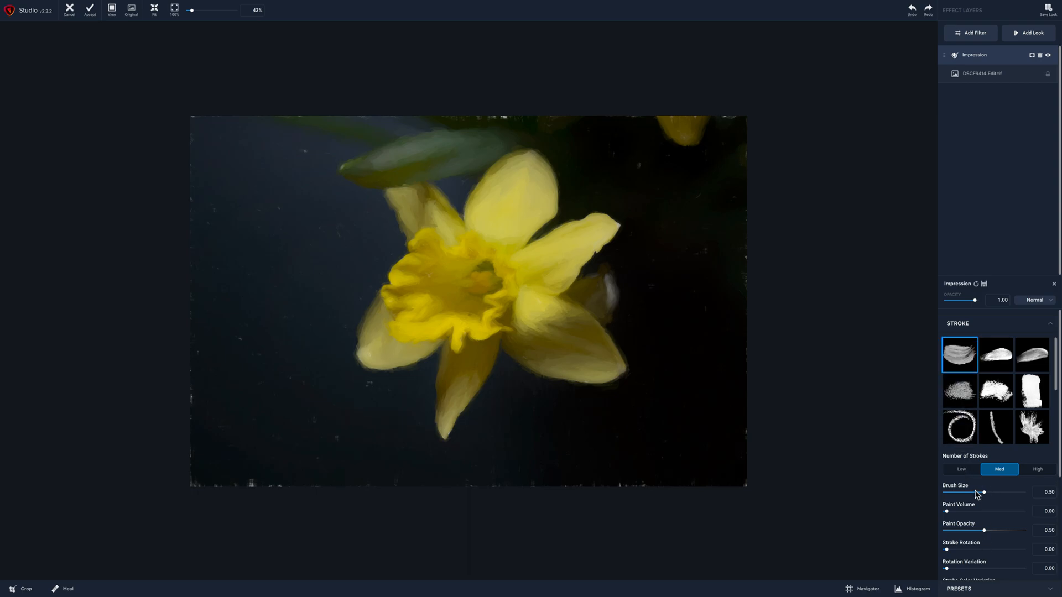
{"action": "left_click_drag", "start_coordinate": [946, 511], "coordinate": [968, 516]}
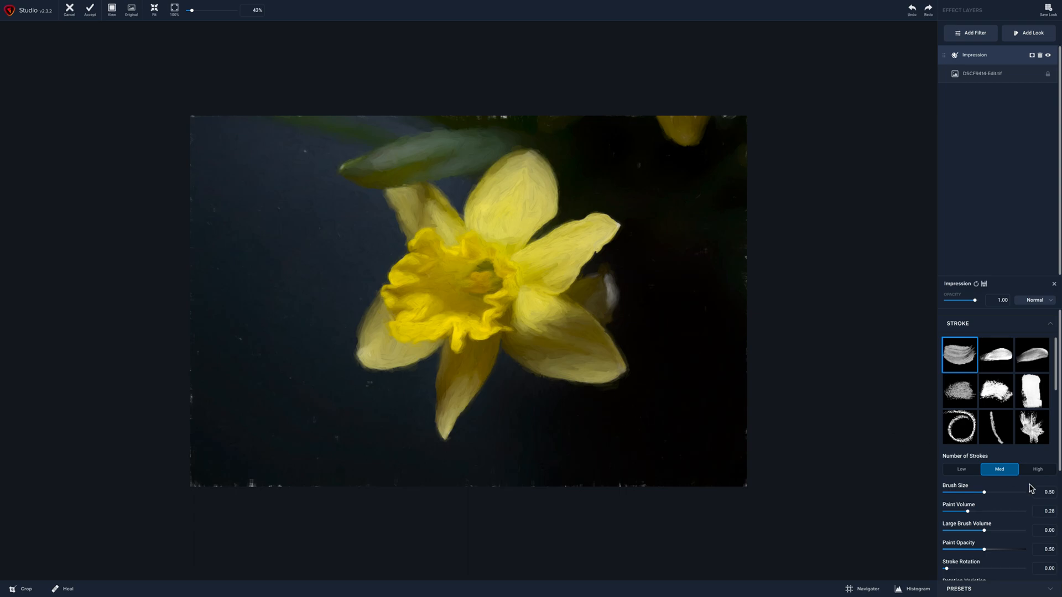
{"action": "left_click_drag", "start_coordinate": [984, 532], "coordinate": [978, 550]}
{"action": "mouse_move", "coordinate": [61, 5]}
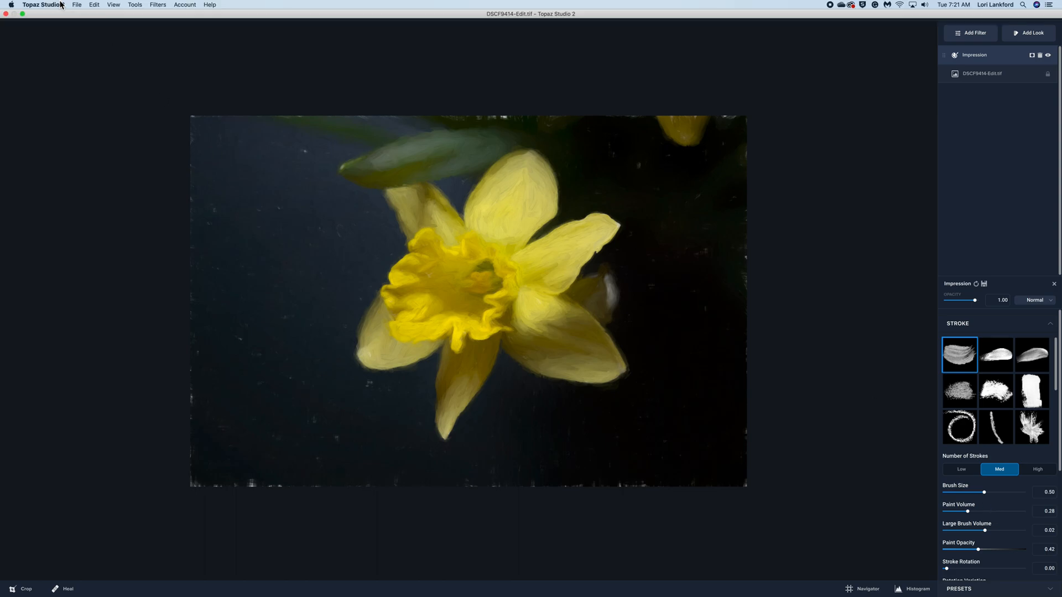
{"action": "left_click", "coordinate": [22, 14]}
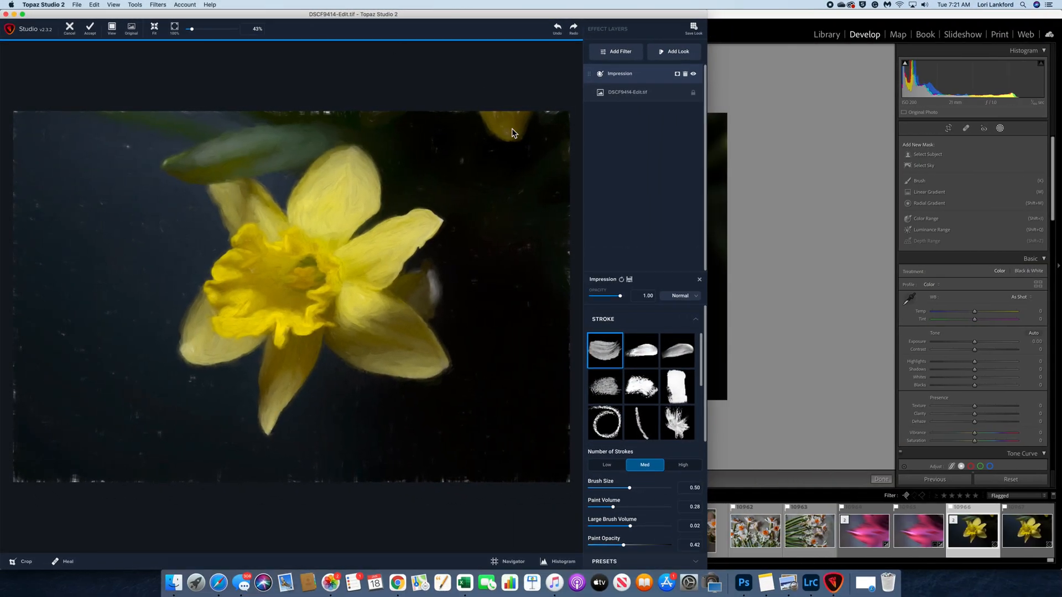
{"action": "left_click_drag", "start_coordinate": [705, 160], "coordinate": [959, 156]}
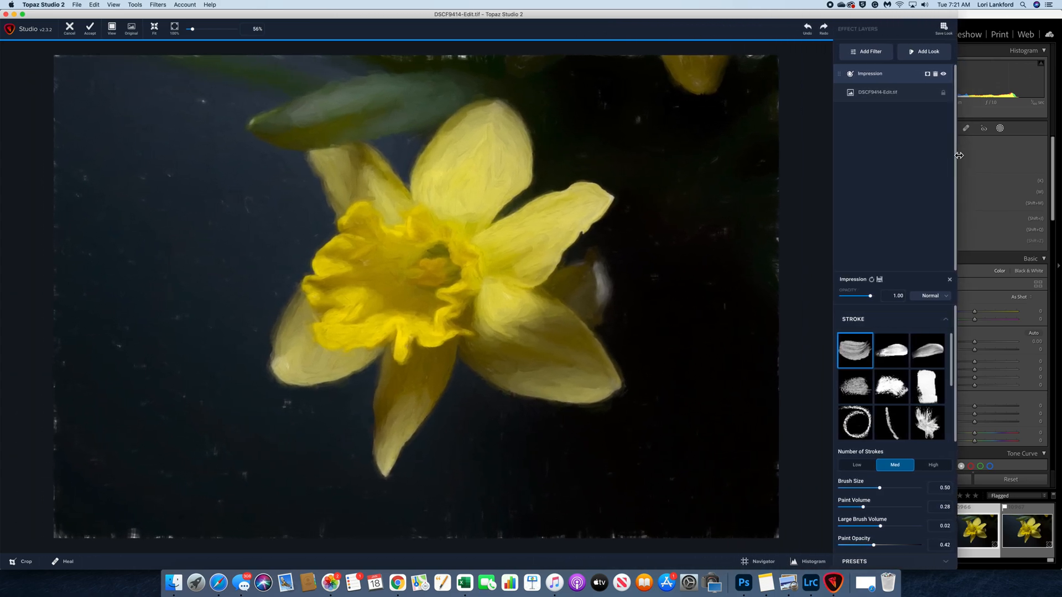
{"action": "left_click_drag", "start_coordinate": [638, 18], "coordinate": [656, 6]}
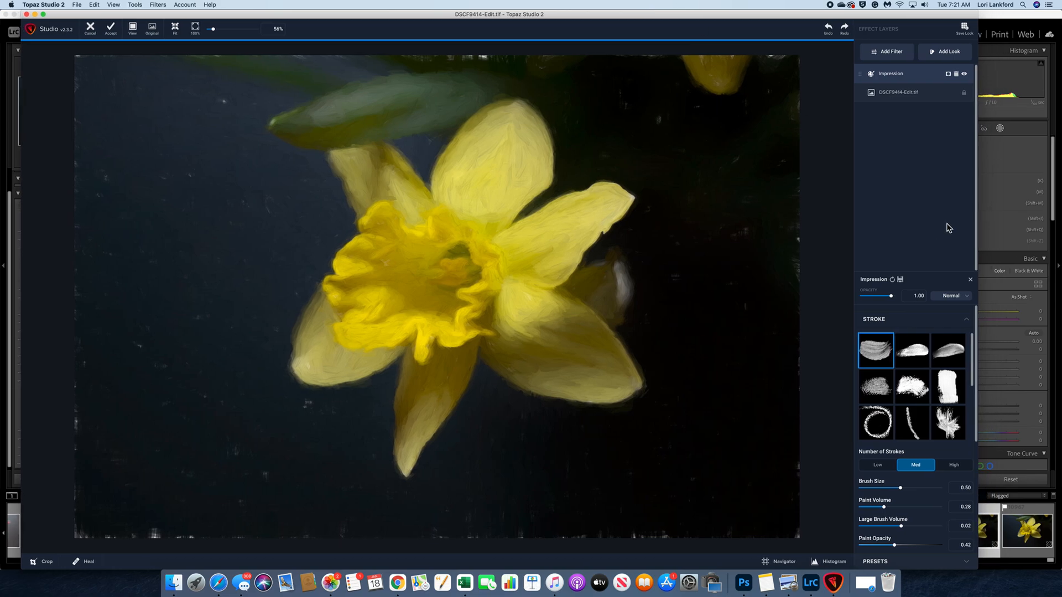
{"action": "left_click", "coordinate": [43, 14]}
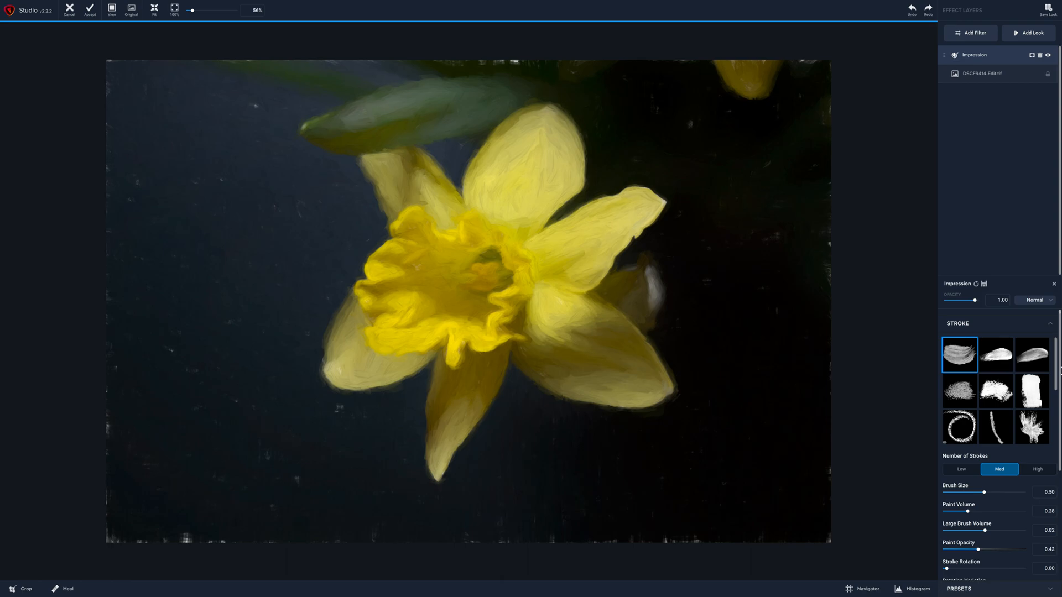
Set the Impression filter's smudge to 0.68 and its coverage to 0.65
{"action": "scroll", "coordinate": [1060, 370], "scroll_direction": "down", "scroll_amount": 5}
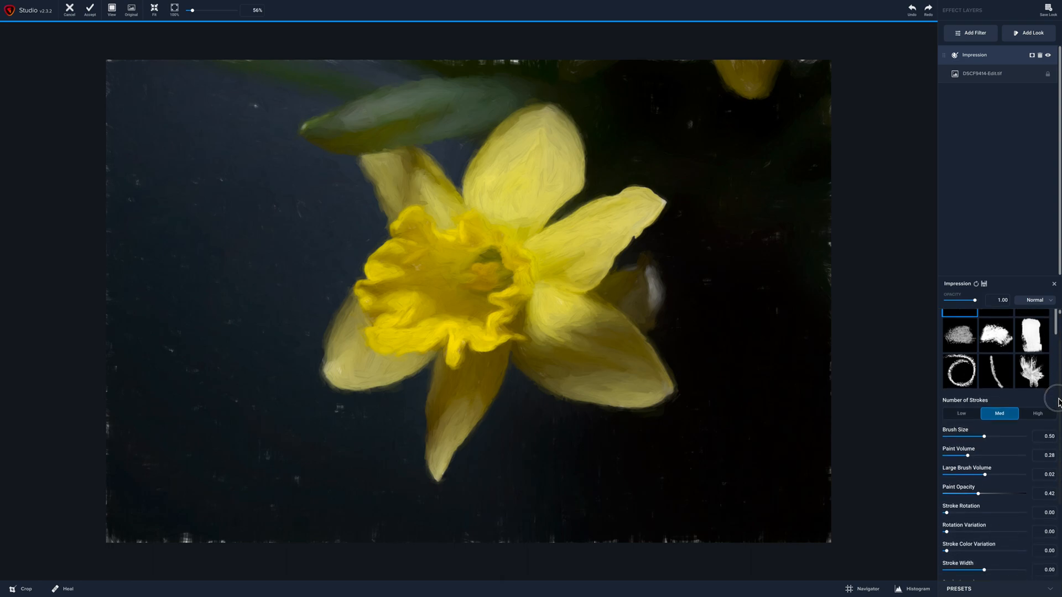
{"action": "scroll", "coordinate": [1051, 447], "scroll_direction": "down", "scroll_amount": 3}
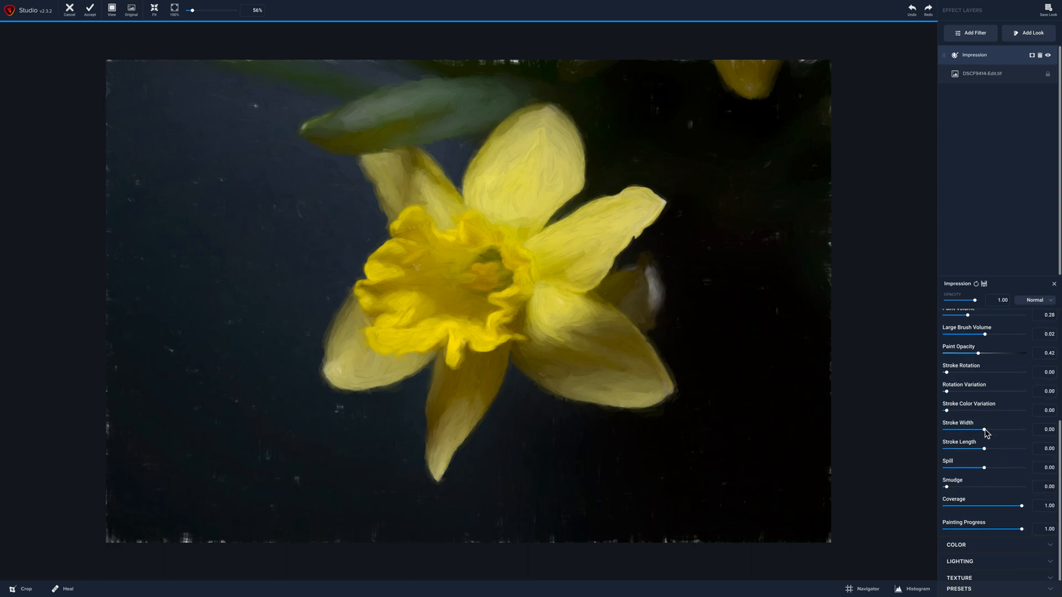
{"action": "left_click_drag", "start_coordinate": [946, 487], "coordinate": [999, 502]}
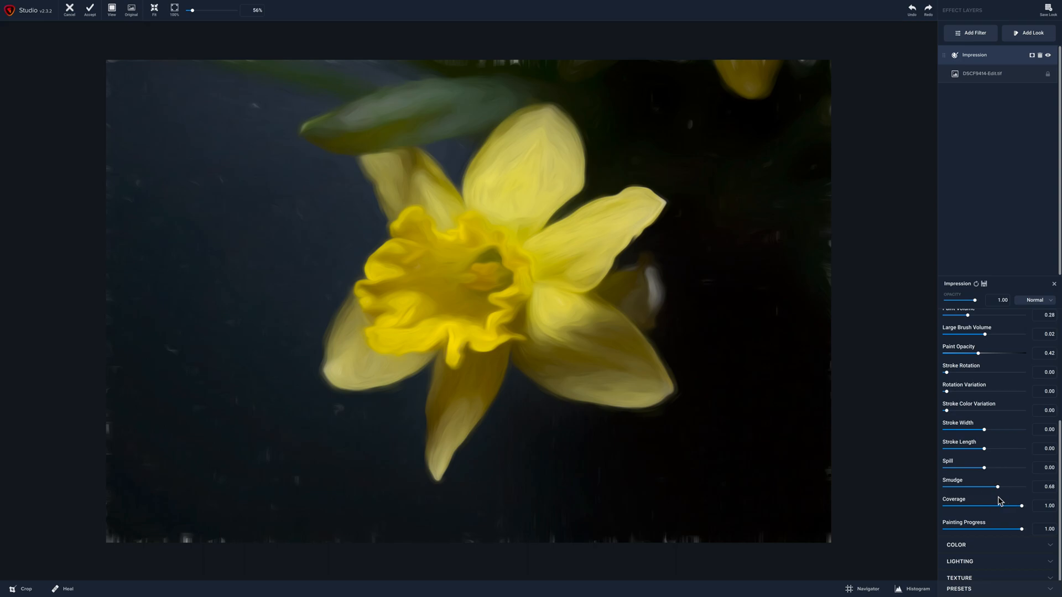
{"action": "left_click", "coordinate": [996, 506]}
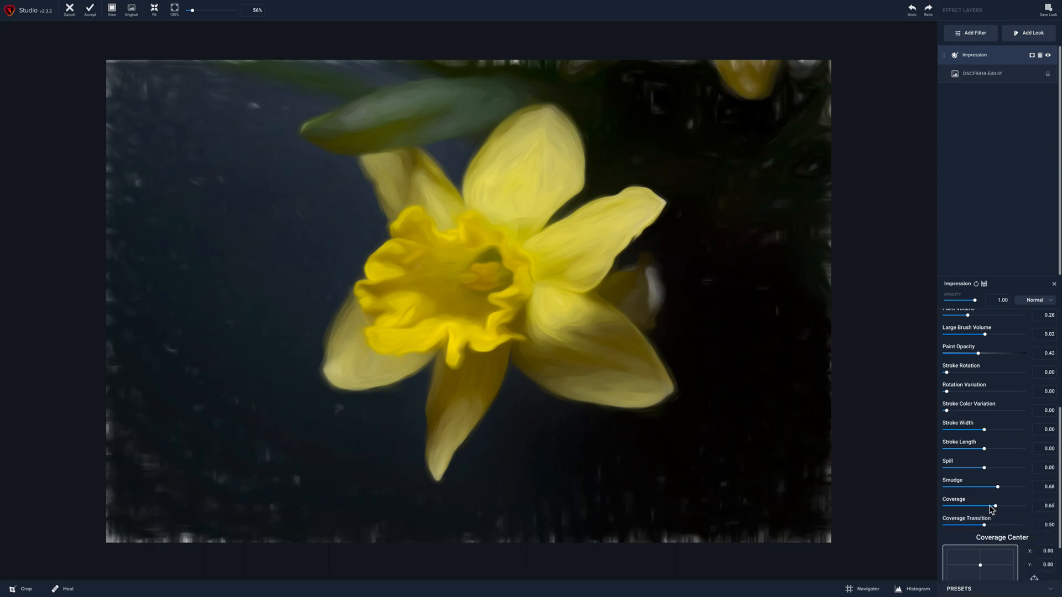
Set the Impression filter's coverage to 0.62 and its coverage transition to 0.79
{"action": "left_click", "coordinate": [990, 506]}
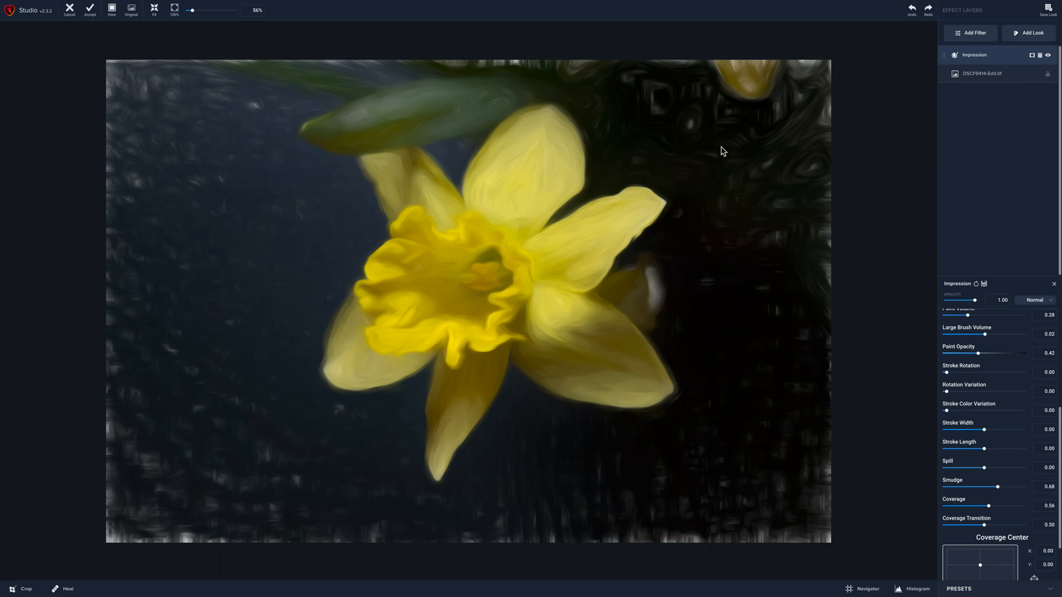
{"action": "left_click", "coordinate": [993, 506]}
{"action": "left_click", "coordinate": [1002, 526]}
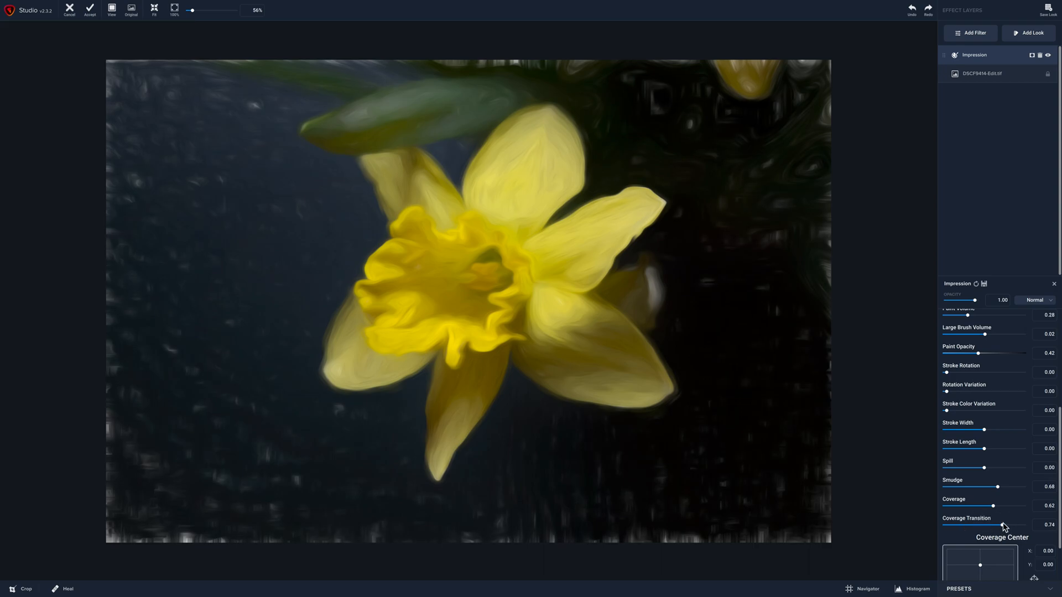
{"action": "left_click", "coordinate": [1005, 526]}
Reposition the Impression filter's coverage center at about X 0.04, Y 0.06
{"action": "scroll", "coordinate": [996, 547], "scroll_direction": "down", "scroll_amount": 1}
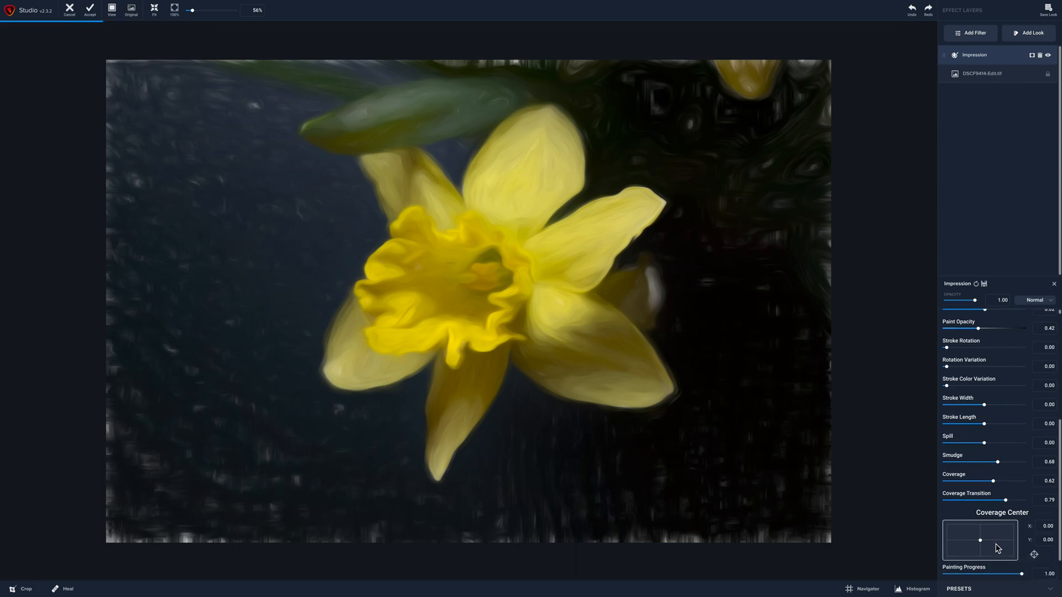
{"action": "scroll", "coordinate": [996, 532], "scroll_direction": "down", "scroll_amount": 1}
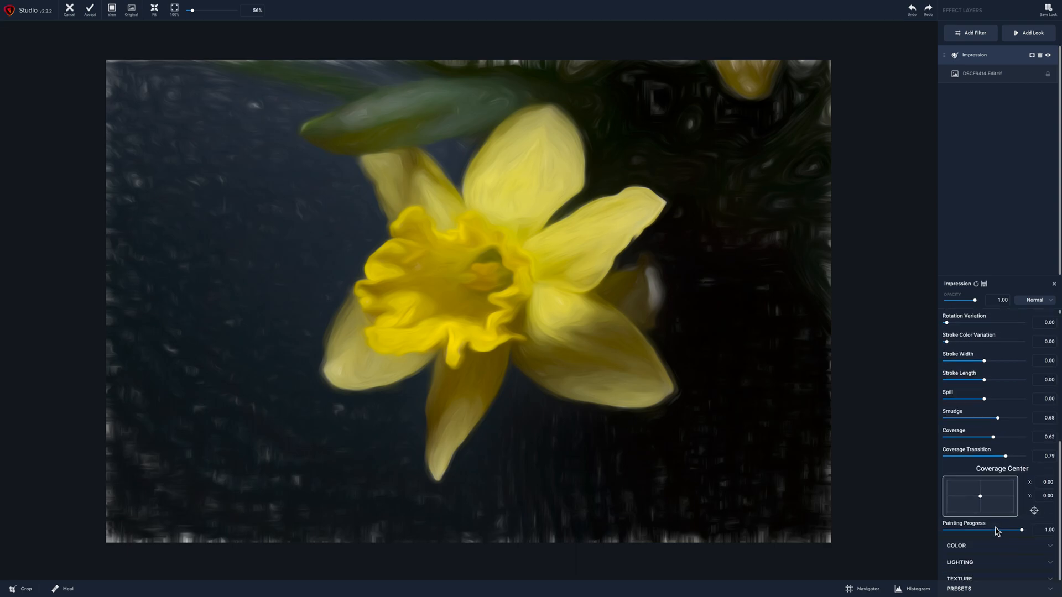
{"action": "left_click_drag", "start_coordinate": [980, 500], "coordinate": [999, 489]}
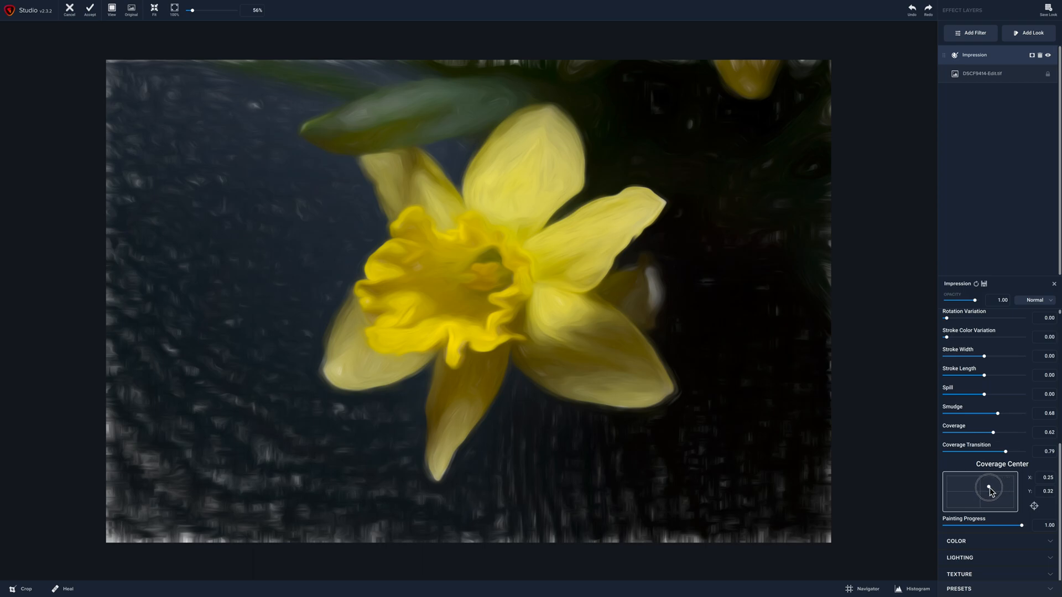
{"action": "left_click", "coordinate": [982, 491]}
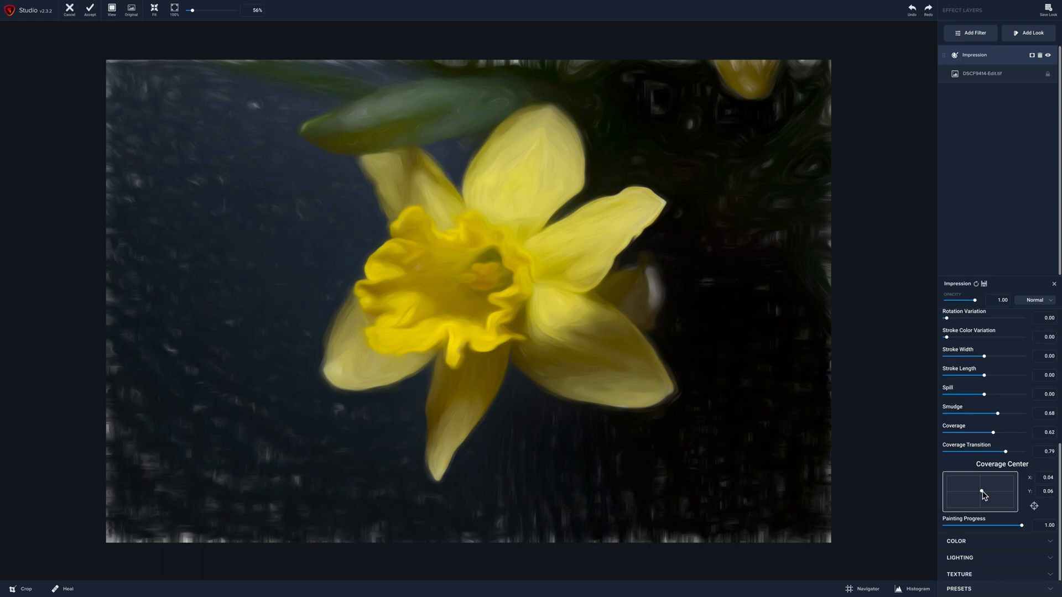
{"action": "scroll", "coordinate": [982, 494], "scroll_direction": "down", "scroll_amount": 1}
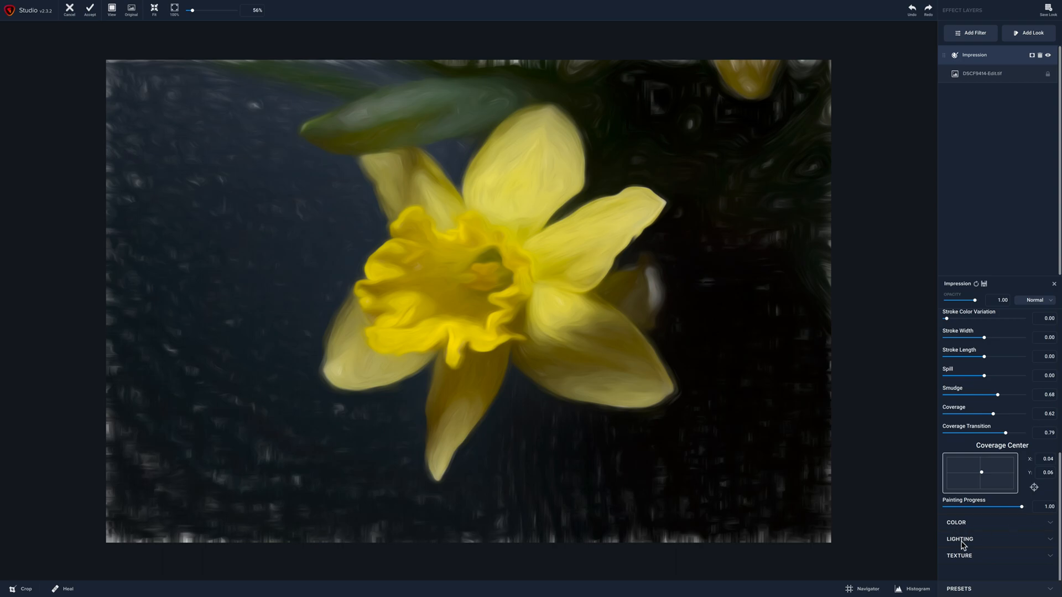
Try two of the gray canvas textures in the Impression filter and raise the texture strength to 0.64
{"action": "left_click", "coordinate": [1051, 558]}
{"action": "scroll", "coordinate": [1023, 536], "scroll_direction": "down", "scroll_amount": 1}
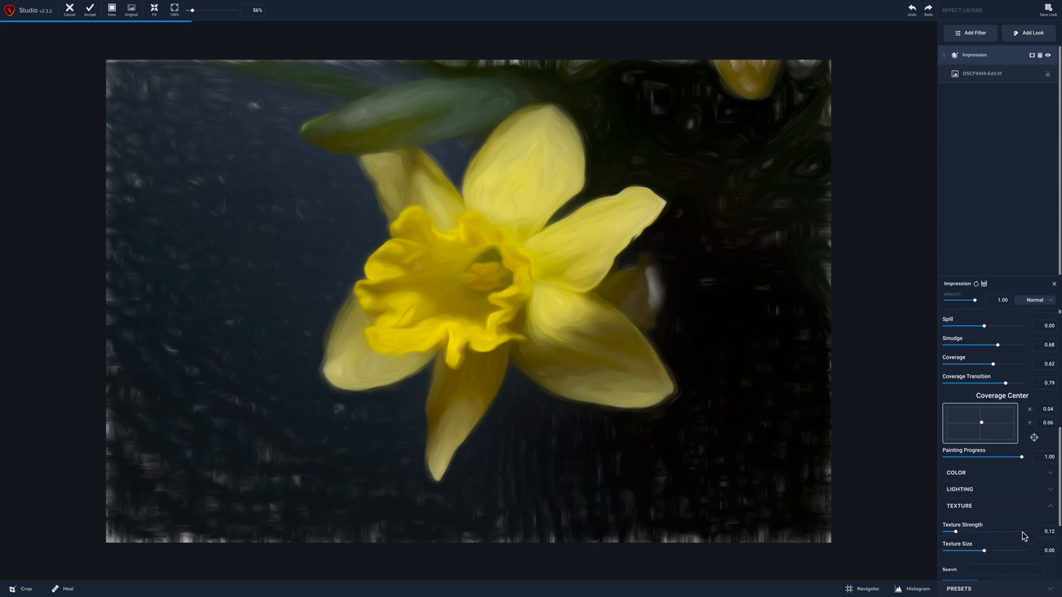
{"action": "scroll", "coordinate": [1057, 545], "scroll_direction": "down", "scroll_amount": 4}
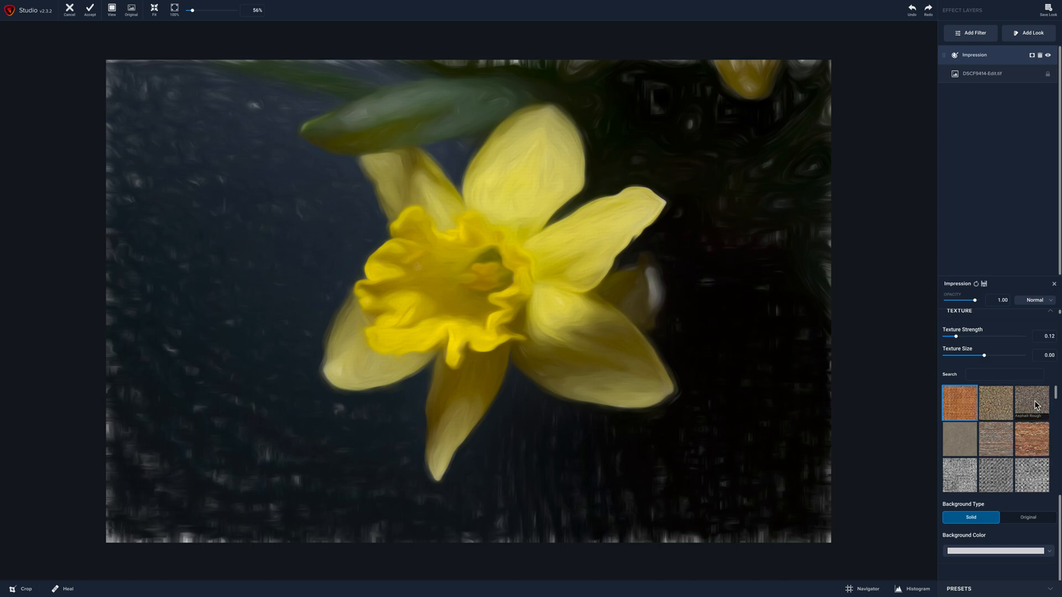
{"action": "left_click", "coordinate": [960, 473]}
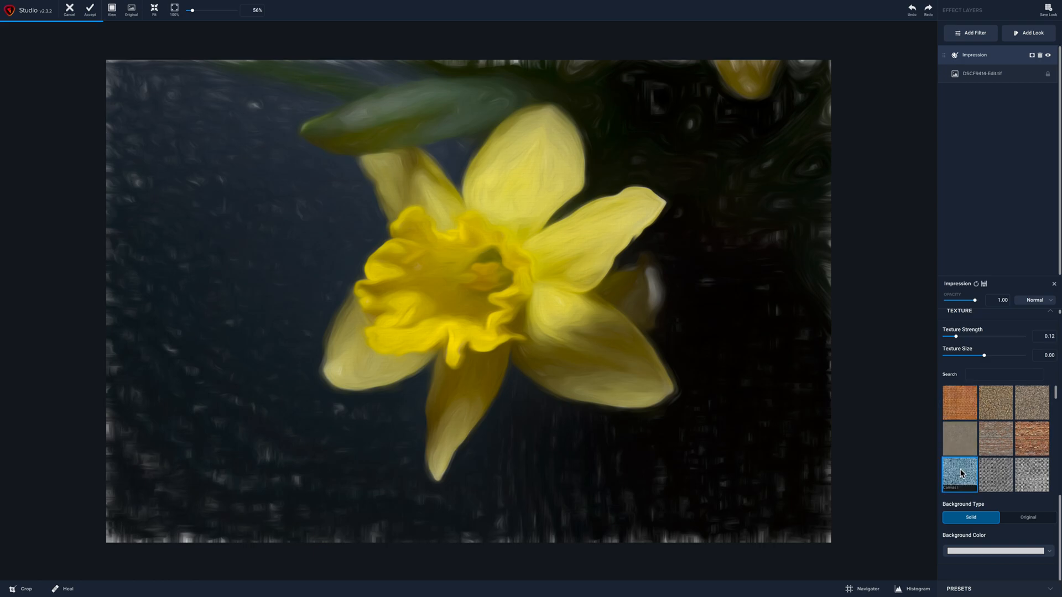
{"action": "left_click", "coordinate": [999, 476]}
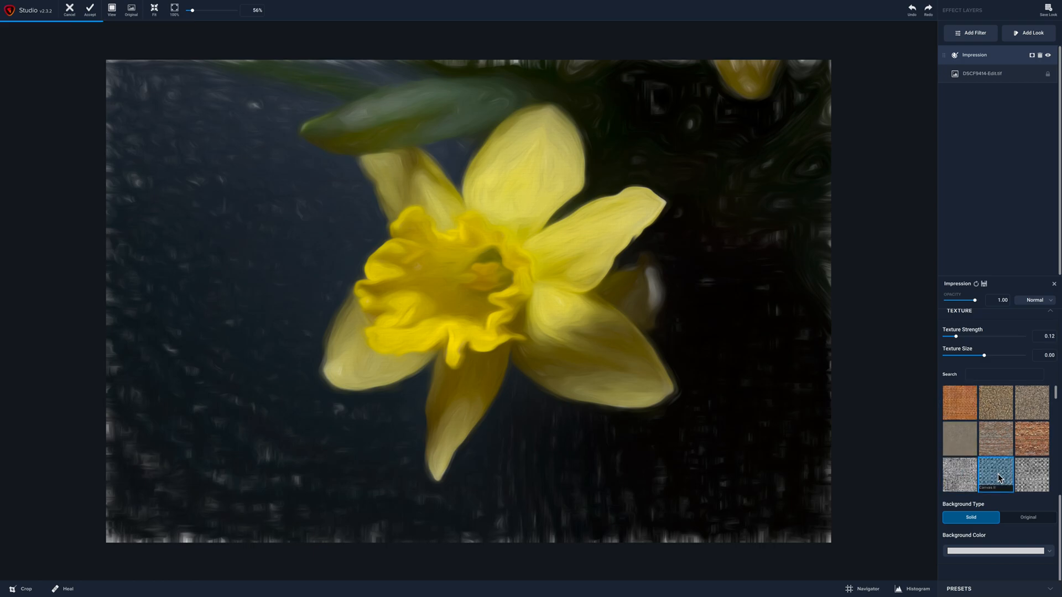
{"action": "left_click", "coordinate": [973, 336]}
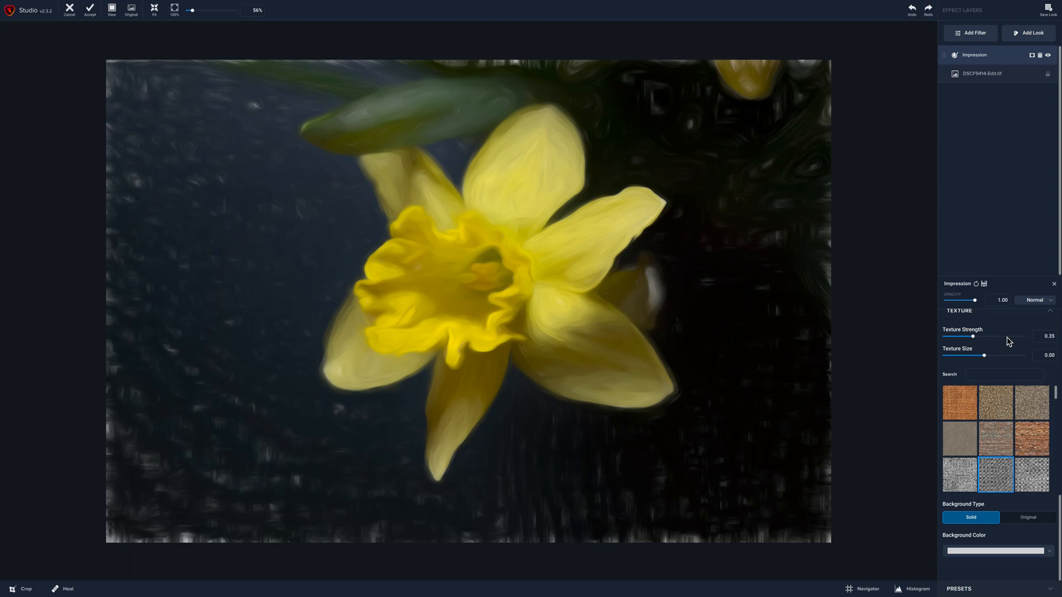
{"action": "left_click", "coordinate": [994, 337]}
Try another gray canvas and the two brick textures, then select the plain gray-brown texture
{"action": "left_click", "coordinate": [1024, 468]}
{"action": "left_click", "coordinate": [1027, 437]}
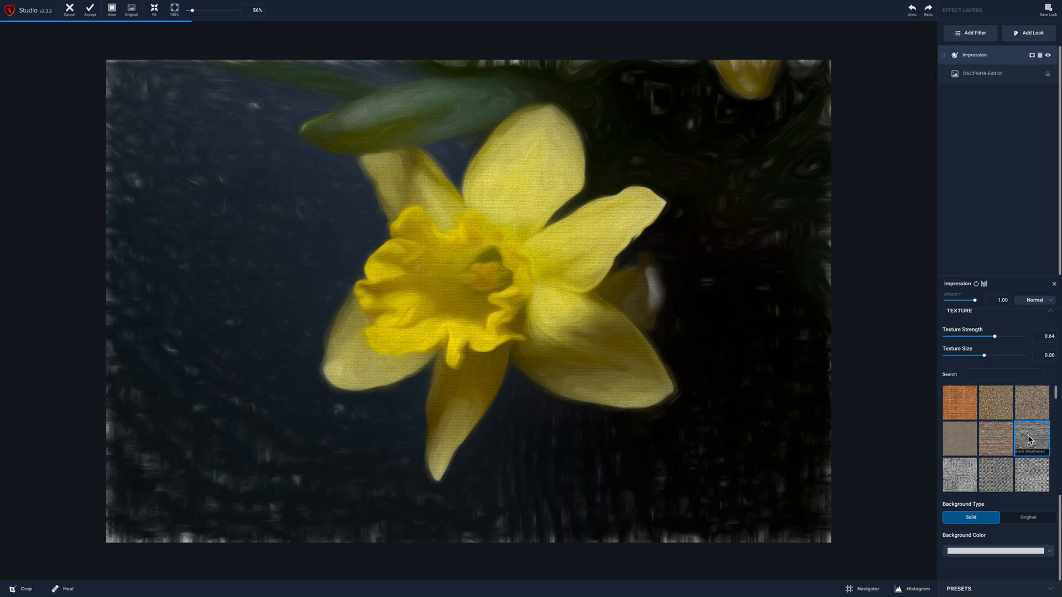
{"action": "left_click", "coordinate": [990, 431]}
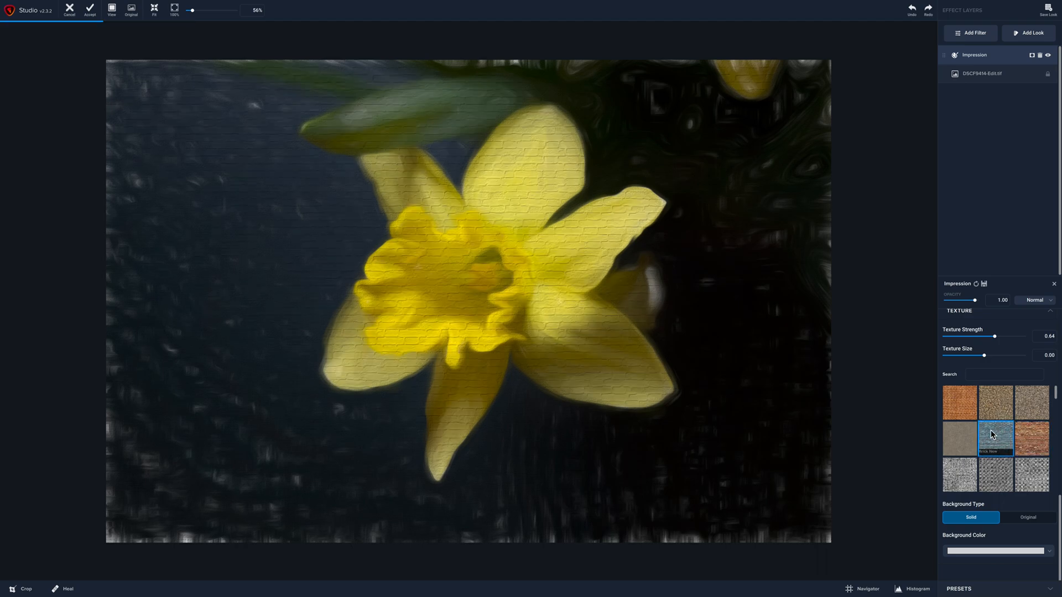
{"action": "left_click", "coordinate": [963, 438]}
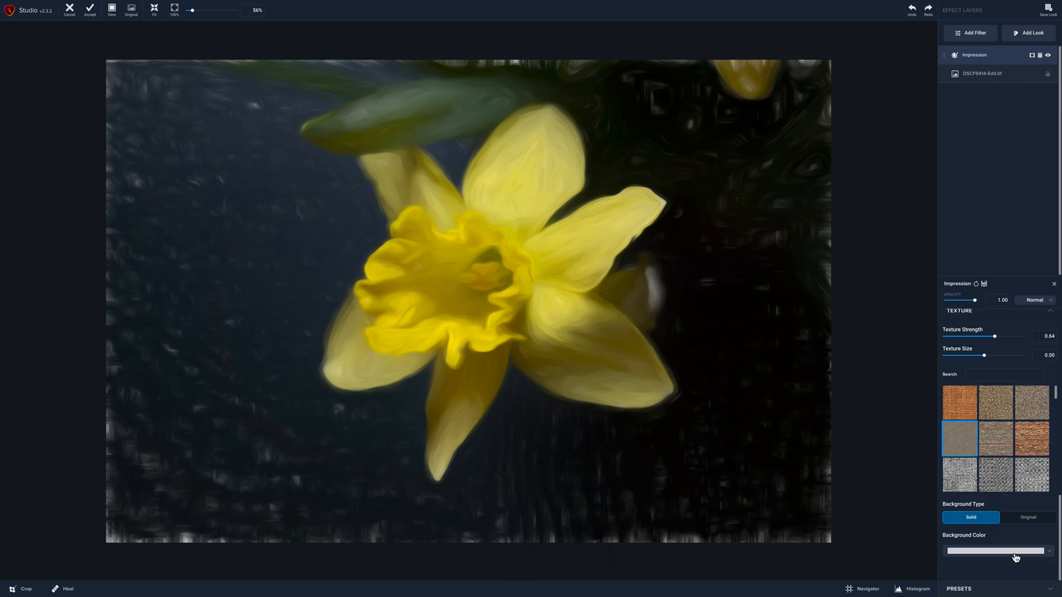
Set the texture's background type to Original and apply the light cream paper texture
{"action": "left_click", "coordinate": [1029, 518]}
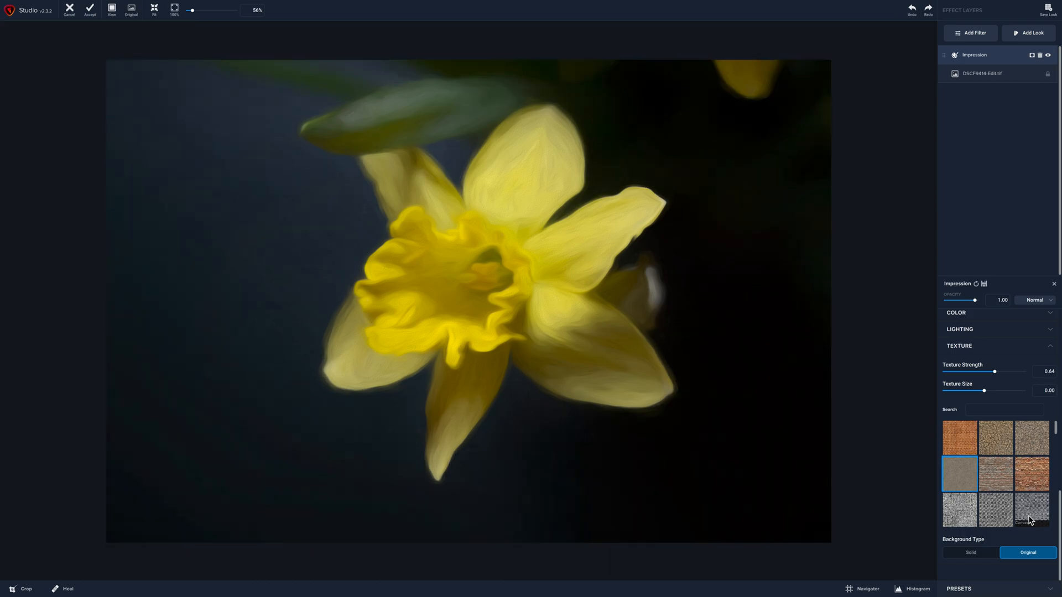
{"action": "scroll", "coordinate": [1028, 509], "scroll_direction": "down", "scroll_amount": 5}
{"action": "scroll", "coordinate": [1028, 509], "scroll_direction": "down", "scroll_amount": 8}
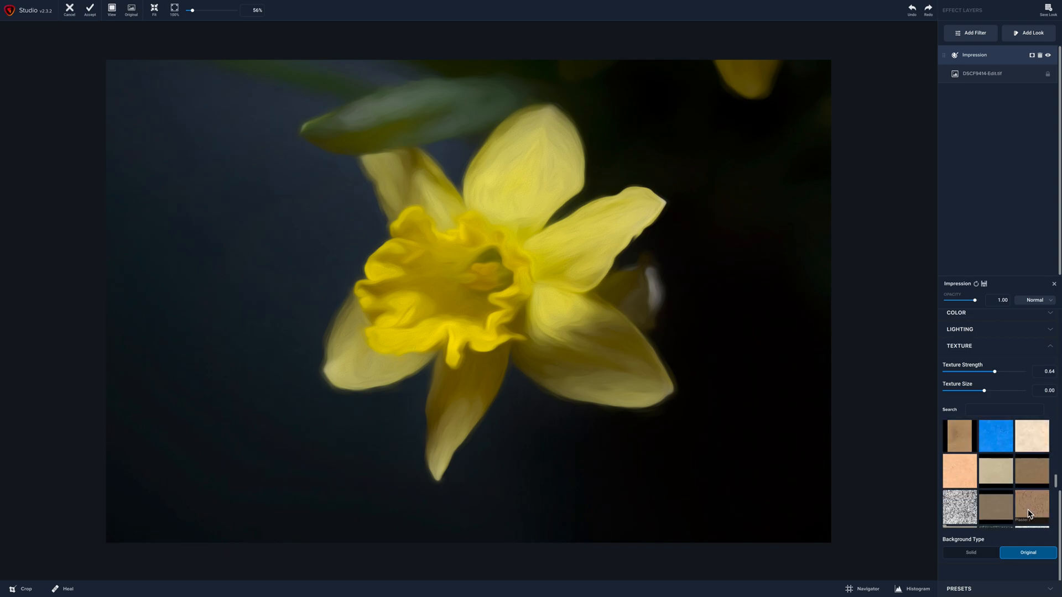
{"action": "scroll", "coordinate": [1028, 479], "scroll_direction": "up", "scroll_amount": 4}
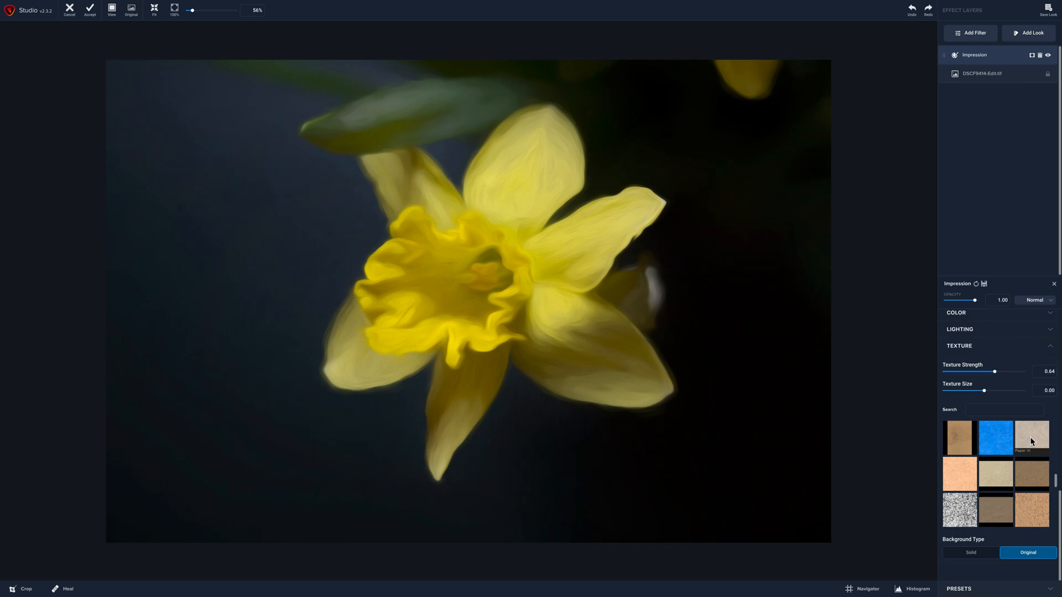
{"action": "left_click", "coordinate": [1030, 441]}
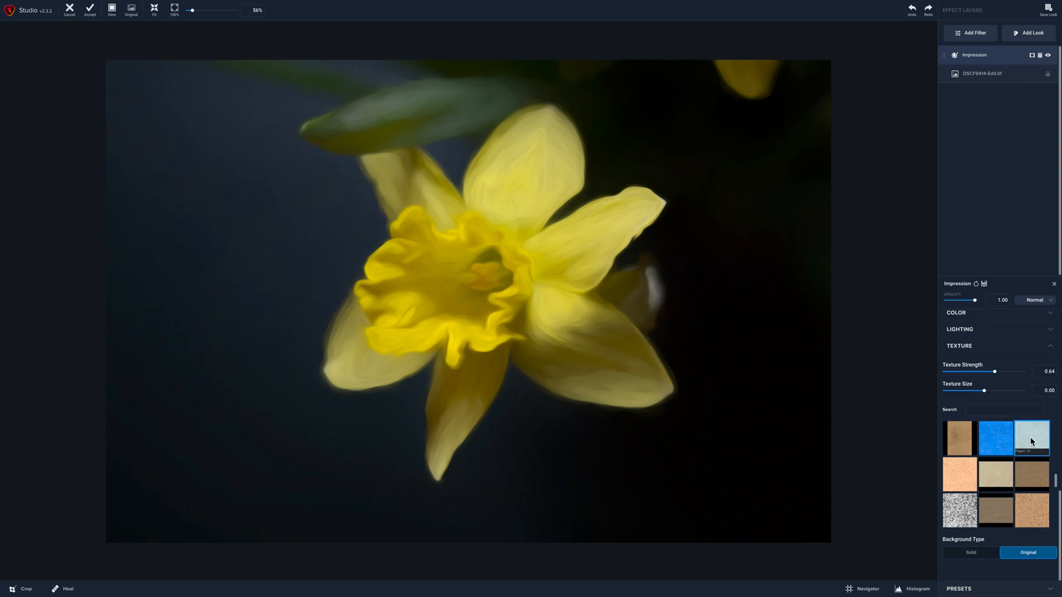
{"action": "scroll", "coordinate": [1005, 482], "scroll_direction": "down", "scroll_amount": 5}
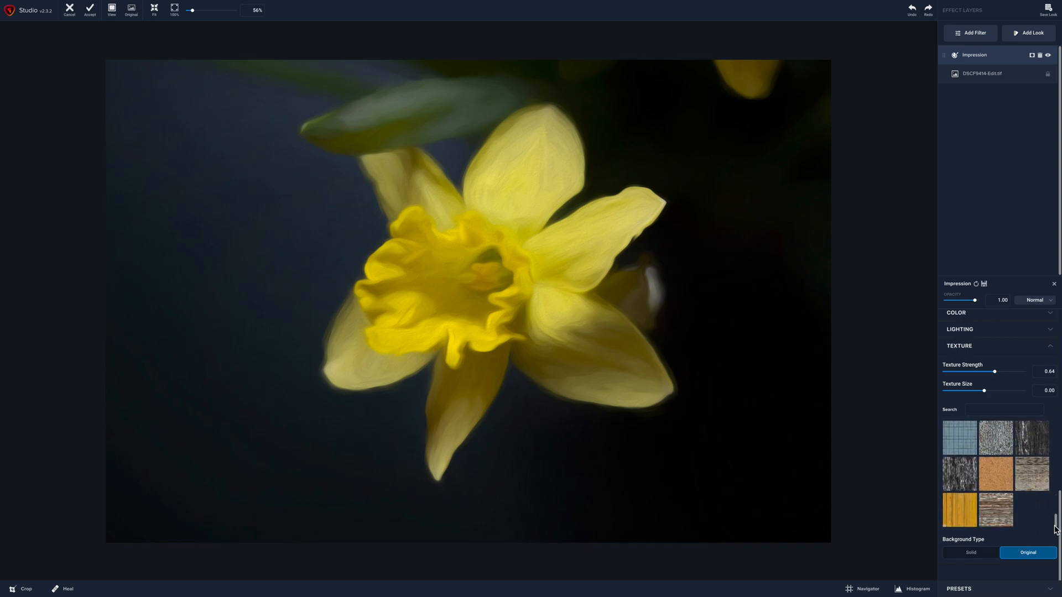
Try a solid black background color for the texture, then return the background type to Original
{"action": "left_click", "coordinate": [974, 553]}
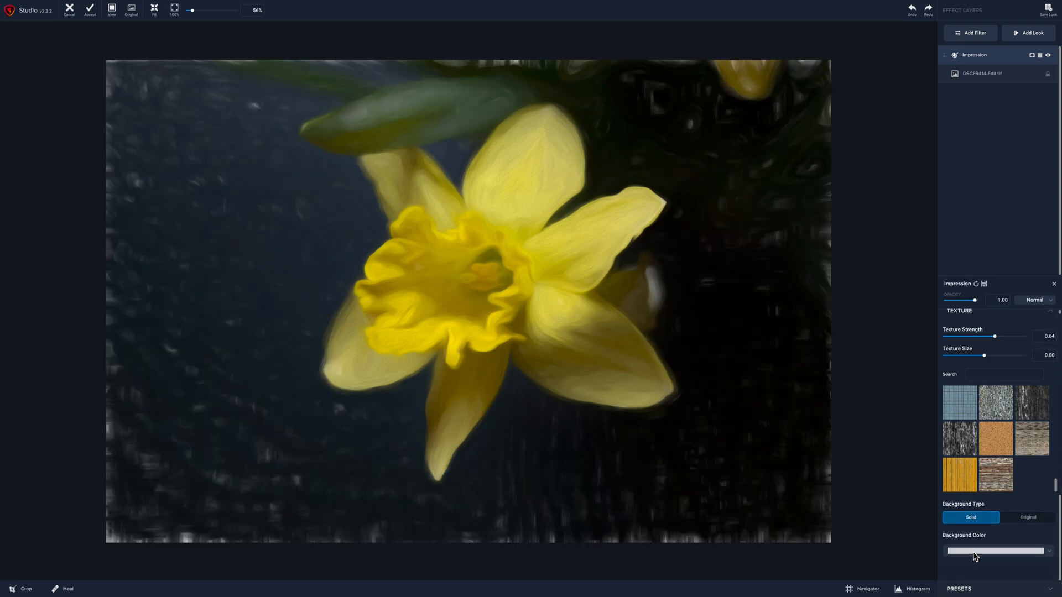
{"action": "left_click", "coordinate": [1051, 554]}
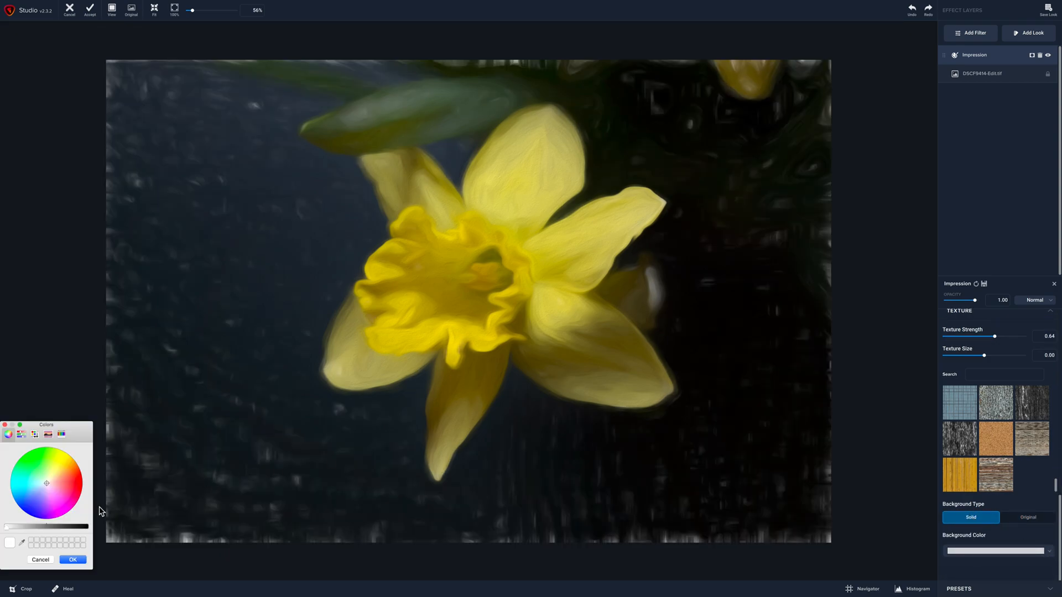
{"action": "left_click", "coordinate": [86, 526]}
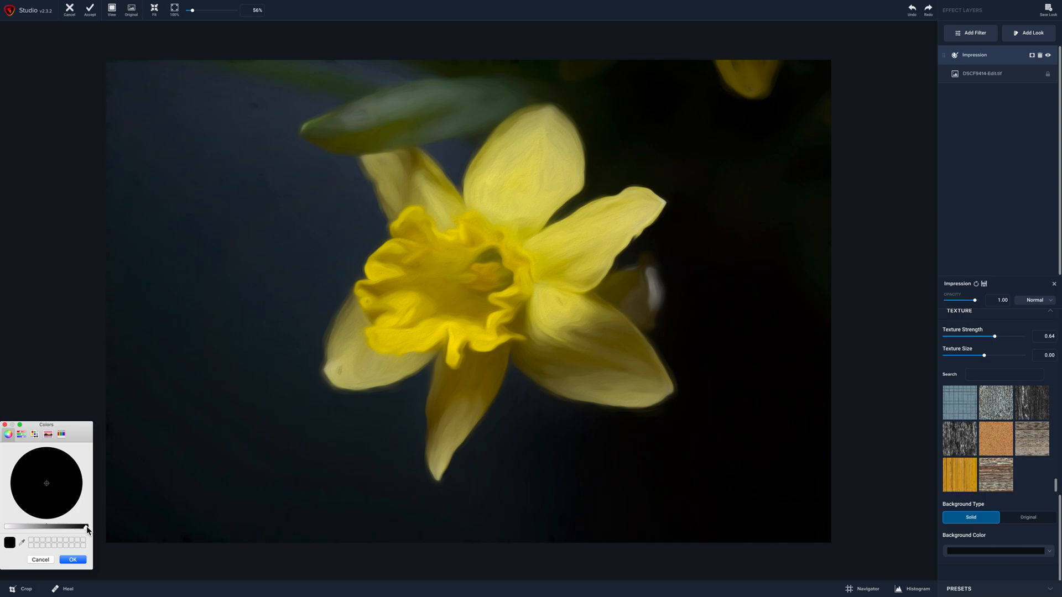
{"action": "left_click", "coordinate": [1034, 518]}
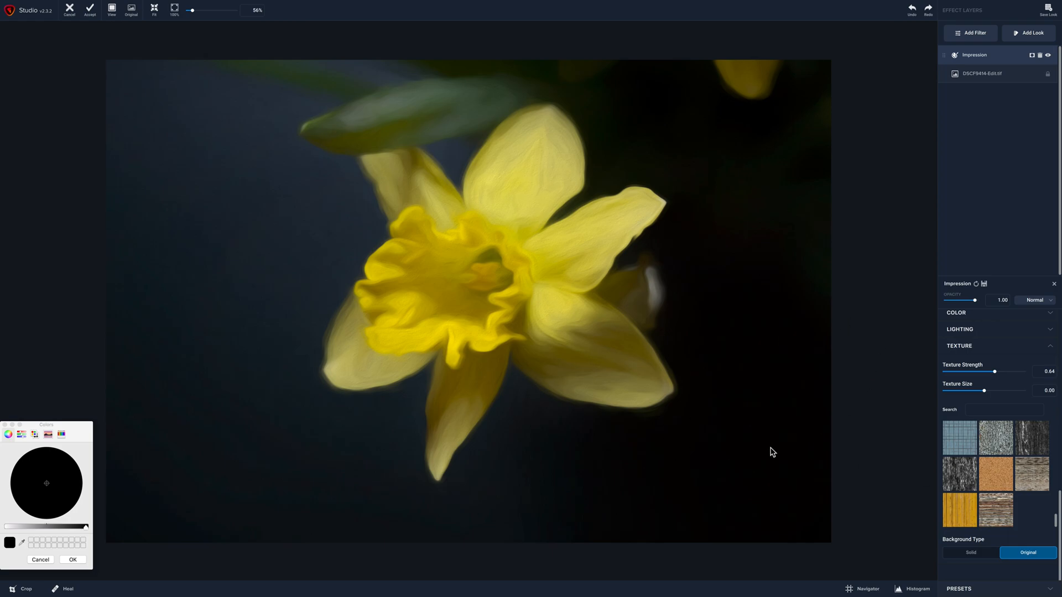
Set the texture strength to 0.53, the light position to X 0.00, Y 0.73 and the brightness to 0.12
{"action": "left_click", "coordinate": [978, 372]}
{"action": "left_click", "coordinate": [1050, 330]}
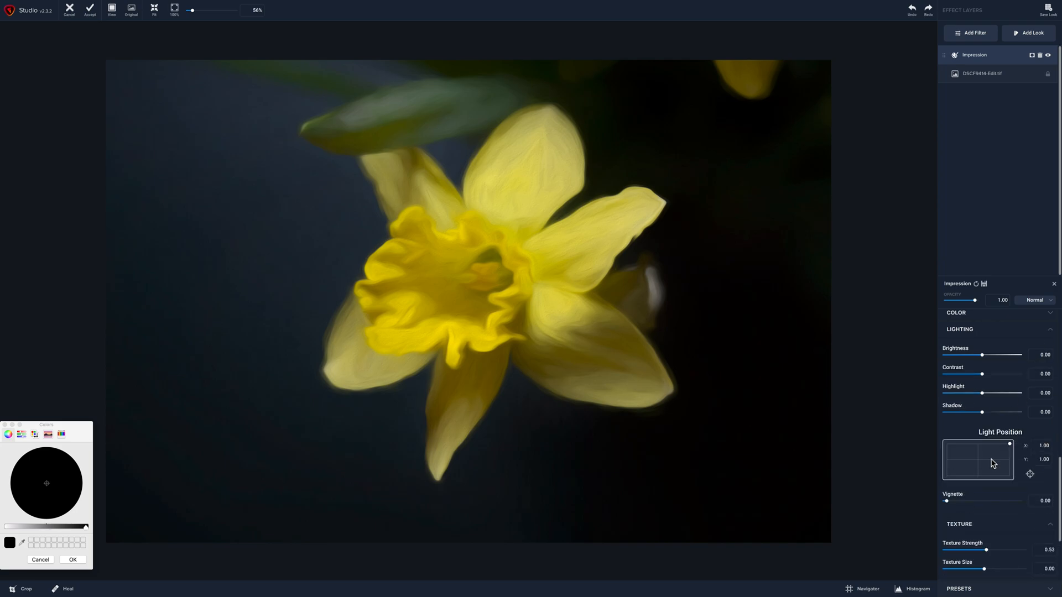
{"action": "left_click_drag", "start_coordinate": [1010, 445], "coordinate": [978, 449]}
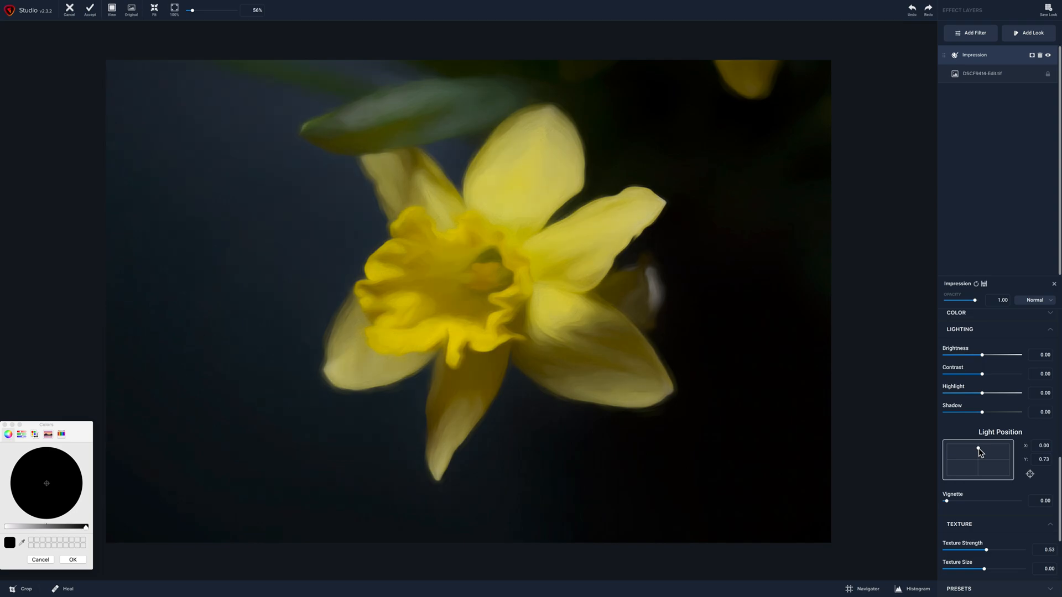
{"action": "left_click_drag", "start_coordinate": [983, 356], "coordinate": [988, 359]}
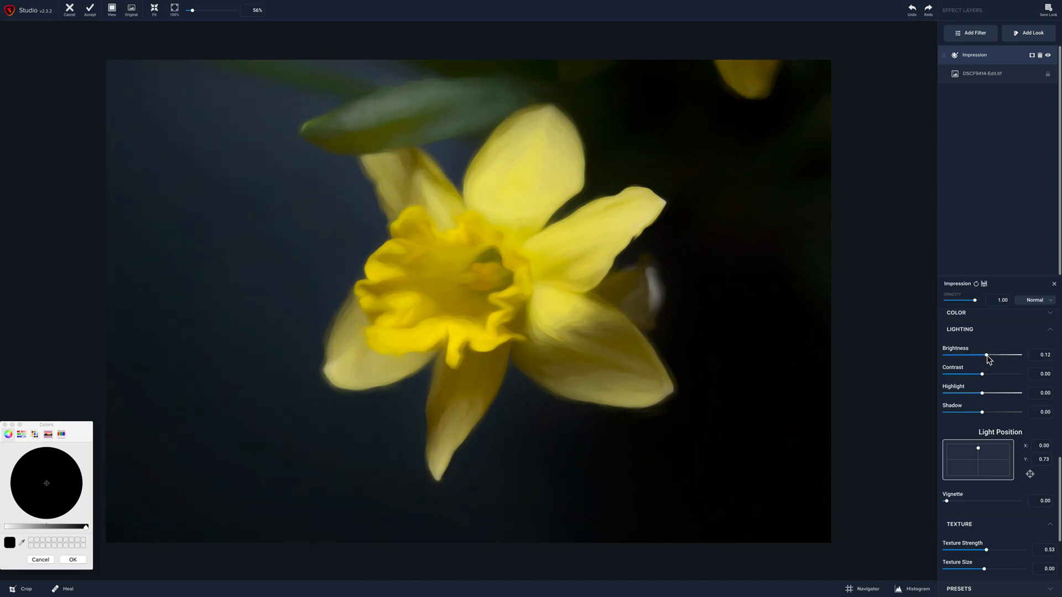
Look over the Impression filter's color options and reduce the filter's opacity to 0.47
{"action": "left_click", "coordinate": [1052, 316]}
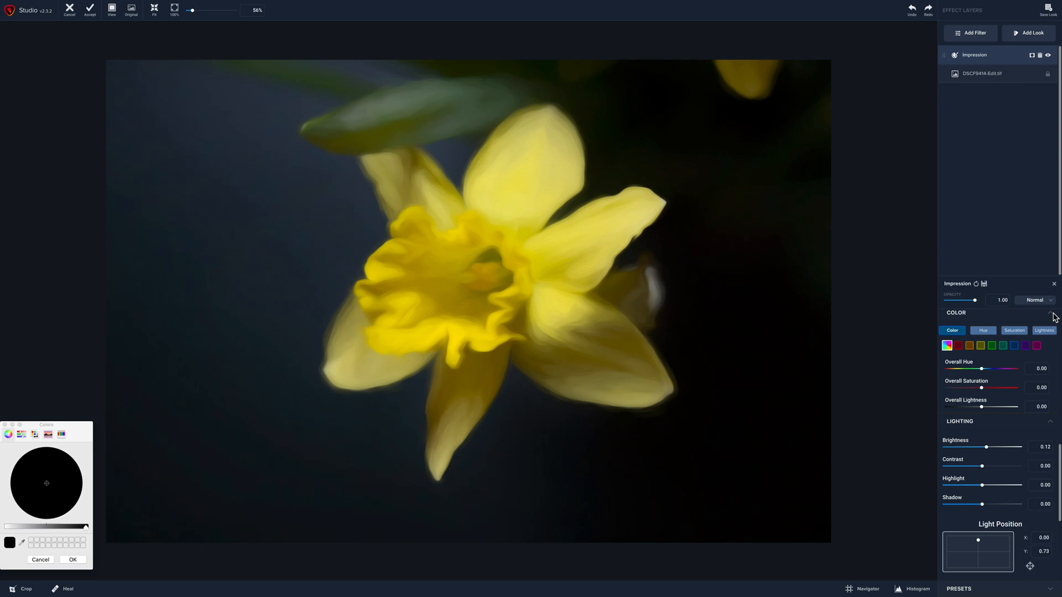
{"action": "left_click", "coordinate": [962, 302]}
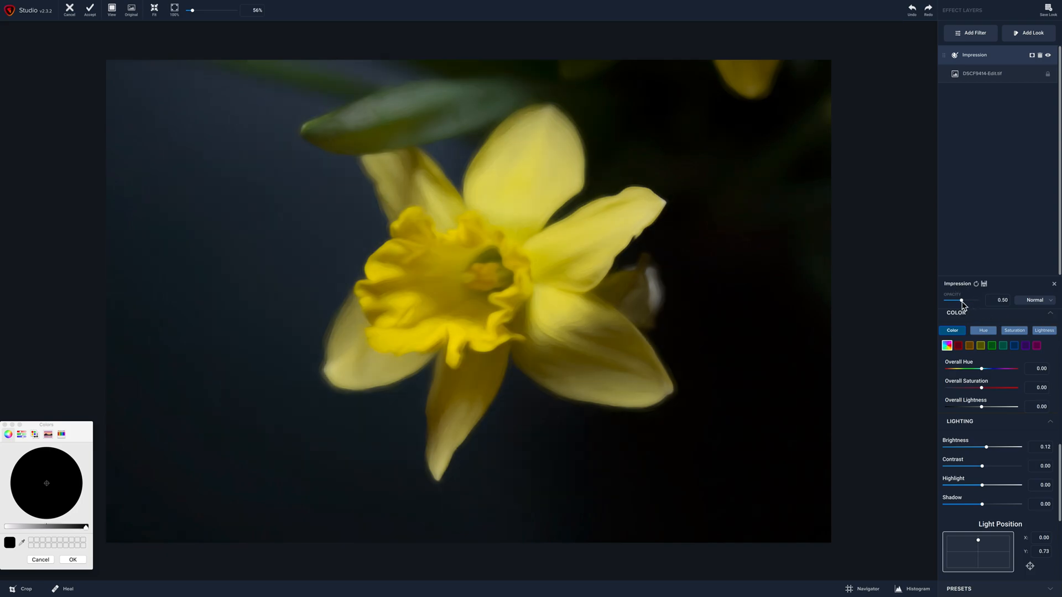
{"action": "left_click_drag", "start_coordinate": [963, 305], "coordinate": [963, 305]}
Add a brush mask to the Impression filter, painting the flower's center at transparency 0.00 and around it at 0.26
{"action": "left_click", "coordinate": [1032, 56]}
{"action": "left_click", "coordinate": [1017, 327]}
{"action": "mouse_move", "coordinate": [472, 279]}
{"action": "left_mouse_down"}
{"action": "mouse_move", "coordinate": [481, 275]}
{"action": "mouse_move", "coordinate": [470, 288]}
{"action": "mouse_move", "coordinate": [491, 281]}
{"action": "left_mouse_up"}
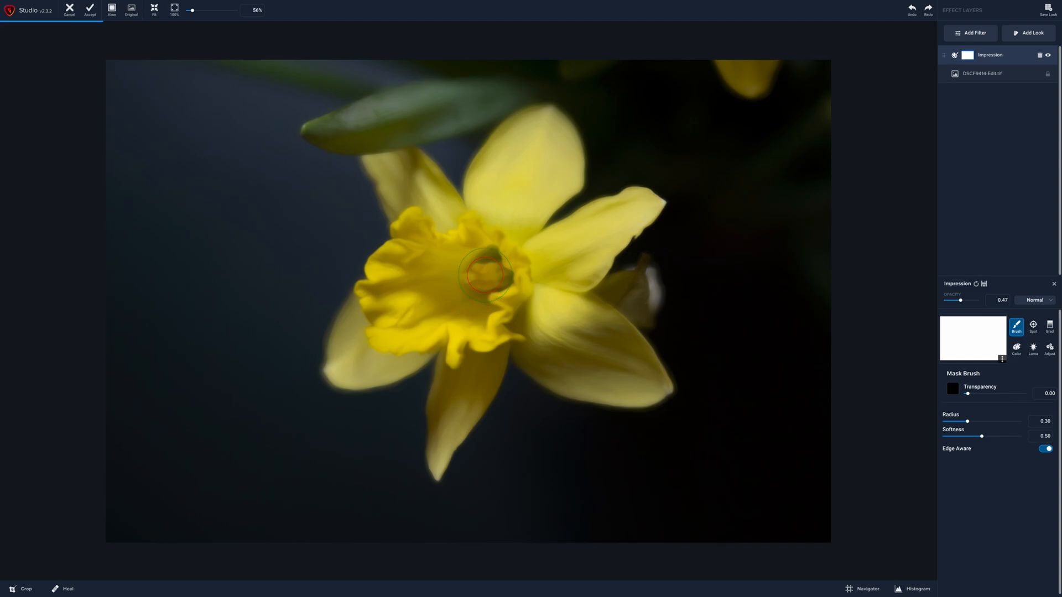
{"action": "left_click", "coordinate": [982, 393]}
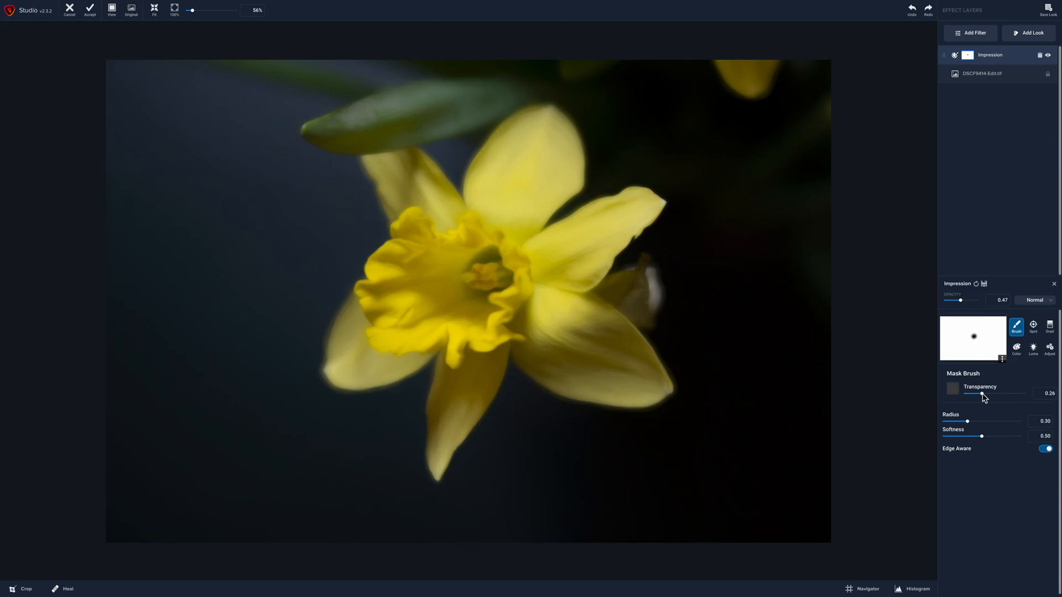
{"action": "mouse_move", "coordinate": [479, 290]}
{"action": "left_mouse_down"}
{"action": "mouse_move", "coordinate": [473, 260]}
{"action": "mouse_move", "coordinate": [498, 263]}
{"action": "mouse_move", "coordinate": [493, 284]}
{"action": "mouse_move", "coordinate": [445, 267]}
{"action": "left_mouse_up"}
Mask the tip of the lower-left petal with a more transparent brush and set the Impression filter's opacity to 0.67
{"action": "left_click", "coordinate": [990, 394]}
{"action": "left_click", "coordinate": [1014, 393]}
{"action": "mouse_move", "coordinate": [338, 370]}
{"action": "left_mouse_down"}
{"action": "mouse_move", "coordinate": [342, 349]}
{"action": "mouse_move", "coordinate": [350, 376]}
{"action": "left_mouse_up"}
{"action": "left_click", "coordinate": [966, 300]}
{"action": "left_click", "coordinate": [1054, 284]}
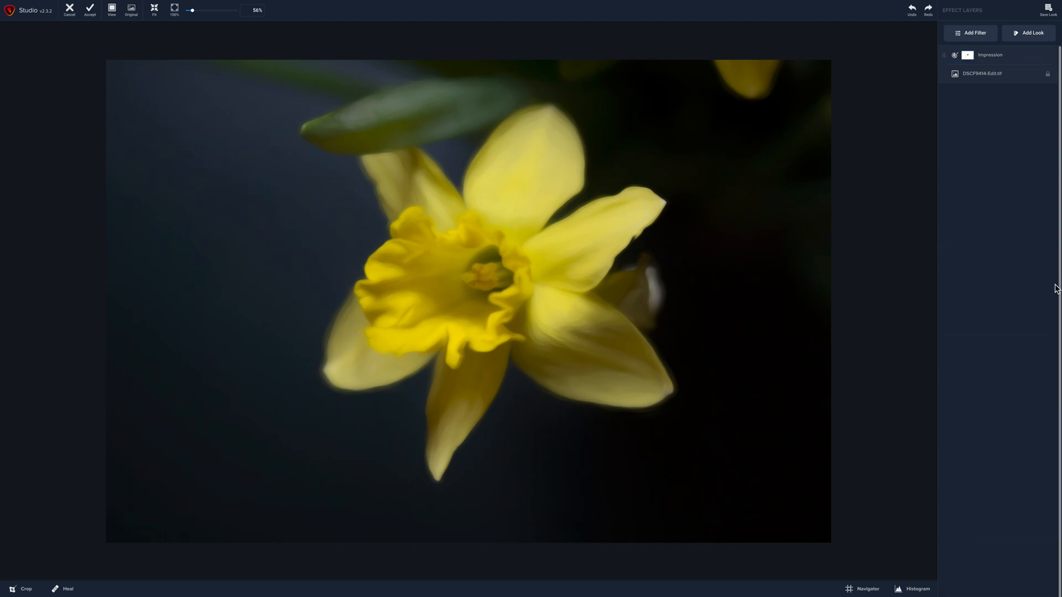
Open the Impression filter's texture settings and raise the texture strength to 0.84
{"action": "left_click", "coordinate": [988, 63]}
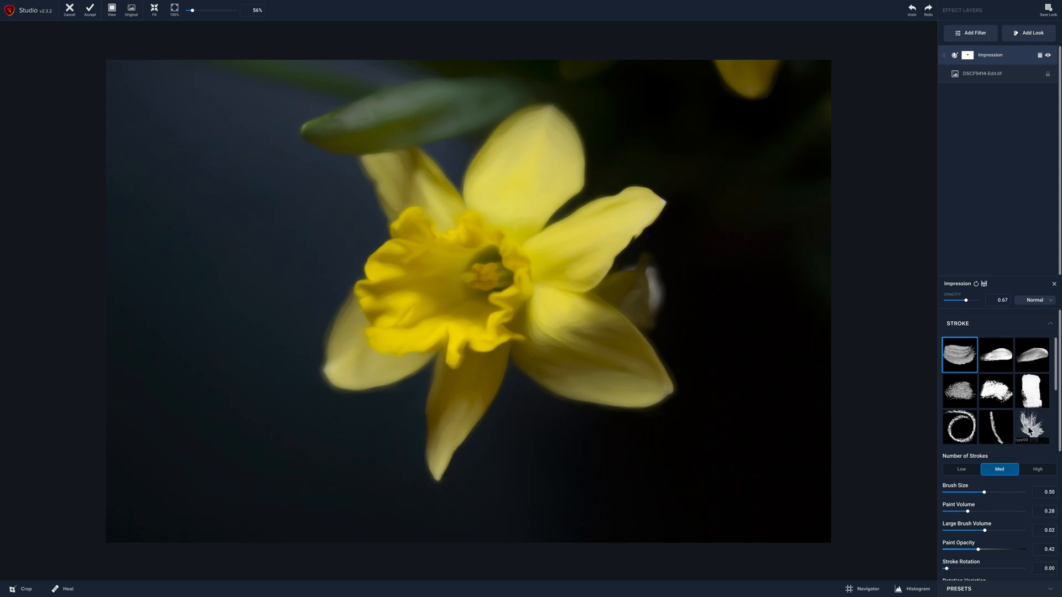
{"action": "scroll", "coordinate": [1030, 431], "scroll_direction": "down", "scroll_amount": 3}
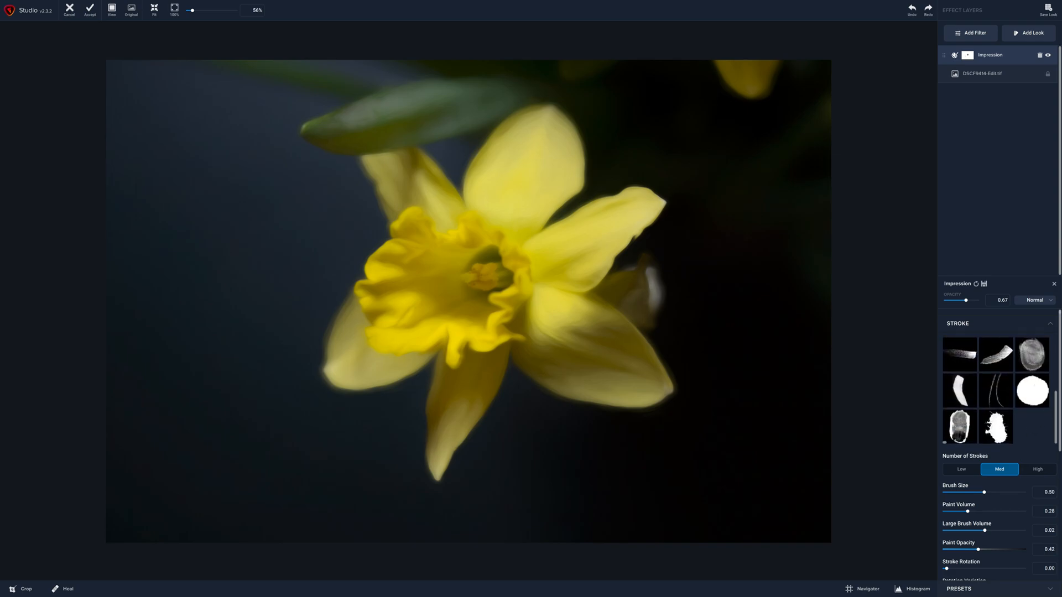
{"action": "left_click_drag", "start_coordinate": [1060, 413], "coordinate": [1060, 575]}
{"action": "left_click", "coordinate": [1052, 557]}
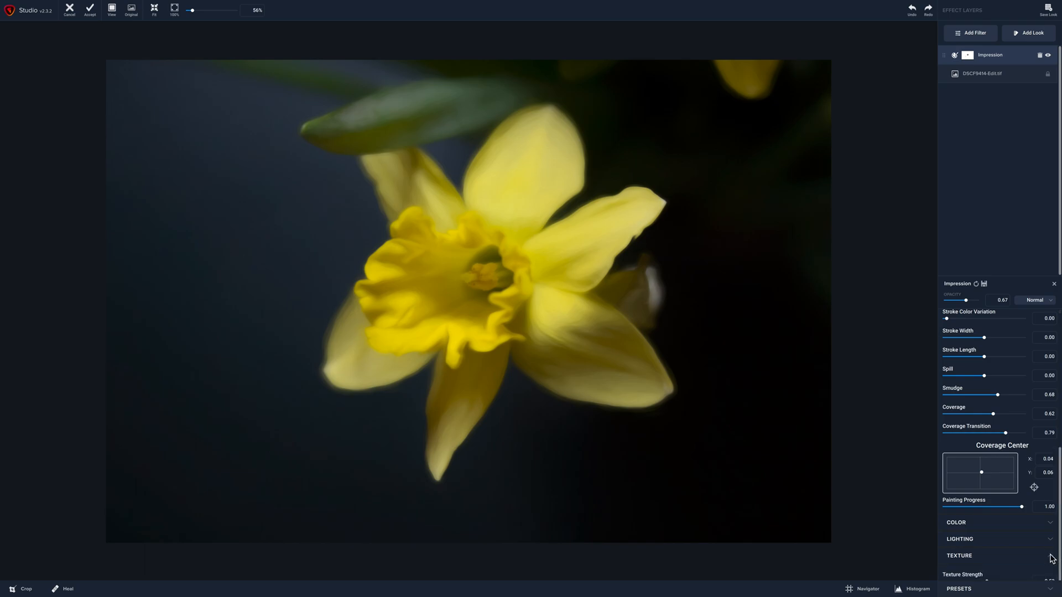
{"action": "scroll", "coordinate": [1009, 536], "scroll_direction": "down", "scroll_amount": 2}
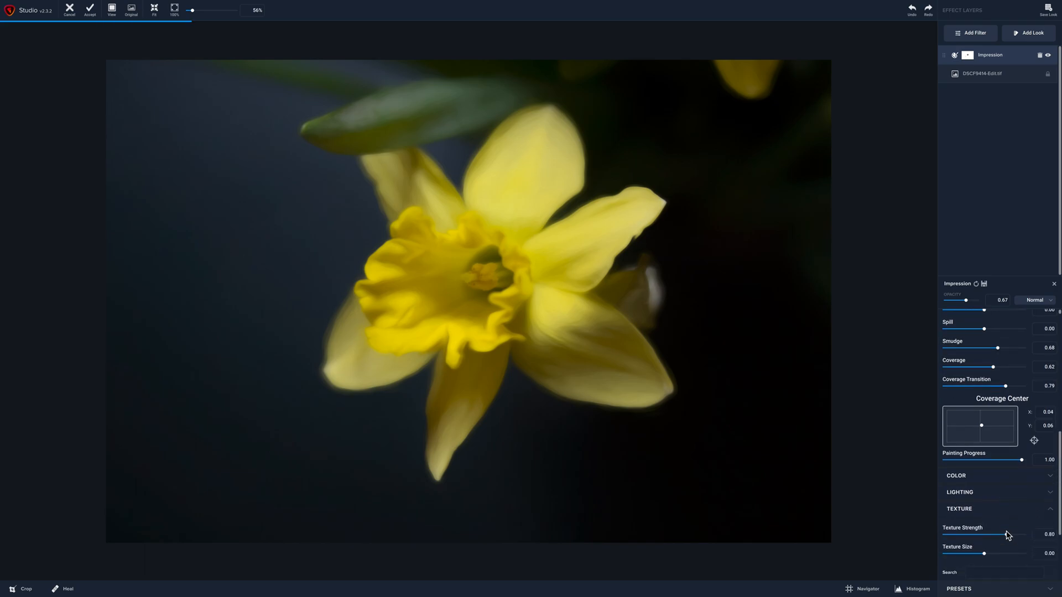
{"action": "scroll", "coordinate": [996, 470], "scroll_direction": "down", "scroll_amount": 6}
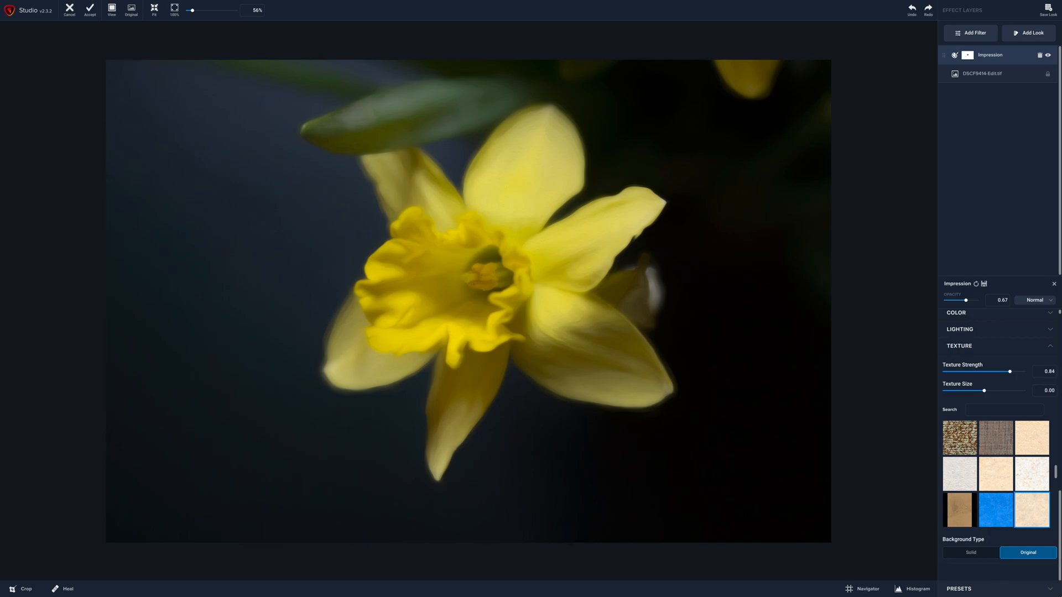
Try out several textures on the Impression filter, including the brown woven, plain blue, cream paper, black-and-white speckled and dark grainy ones
{"action": "left_click", "coordinate": [991, 445]}
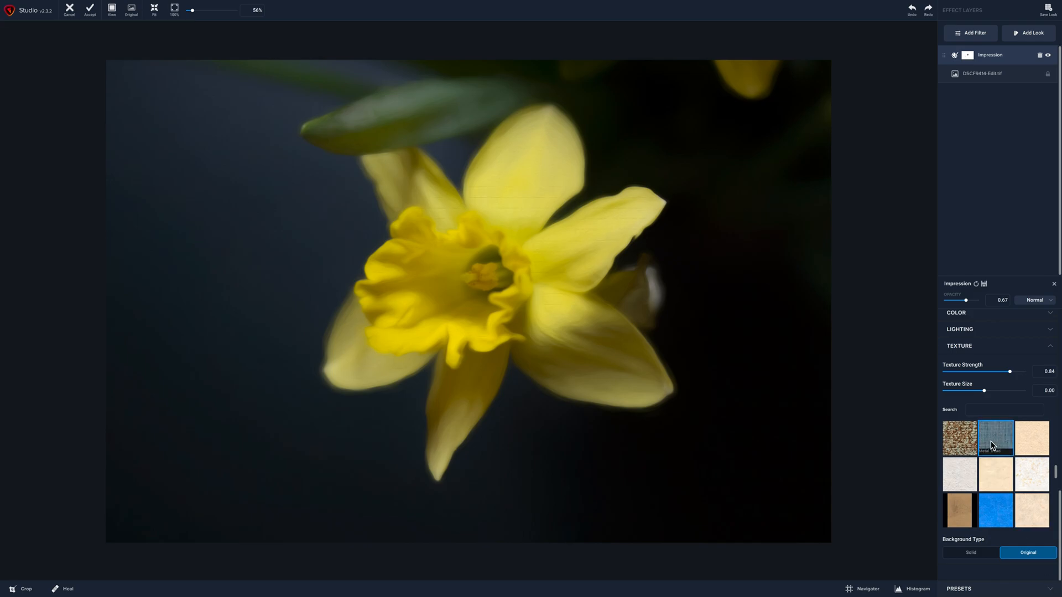
{"action": "left_click", "coordinate": [990, 504]}
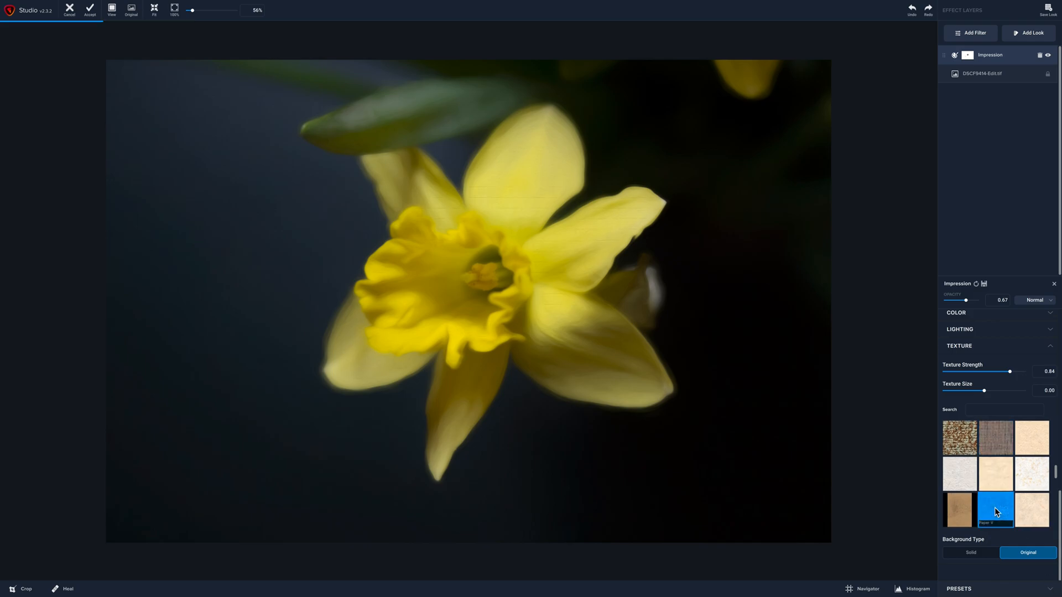
{"action": "left_click", "coordinate": [1030, 447]}
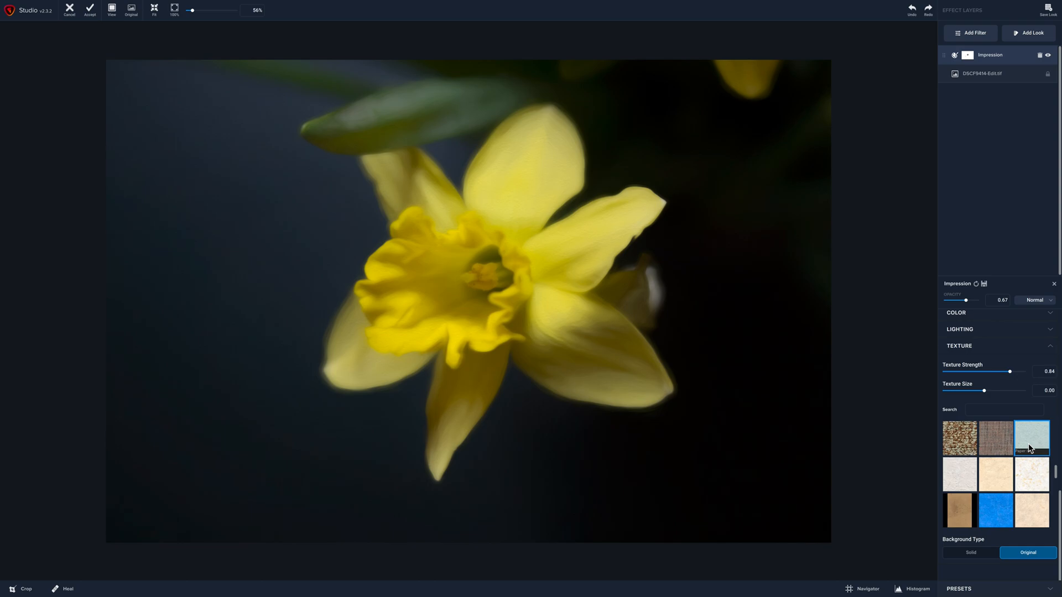
{"action": "left_click", "coordinate": [1030, 510]}
{"action": "scroll", "coordinate": [1030, 509], "scroll_direction": "down", "scroll_amount": 1}
{"action": "scroll", "coordinate": [1030, 509], "scroll_direction": "down", "scroll_amount": 2}
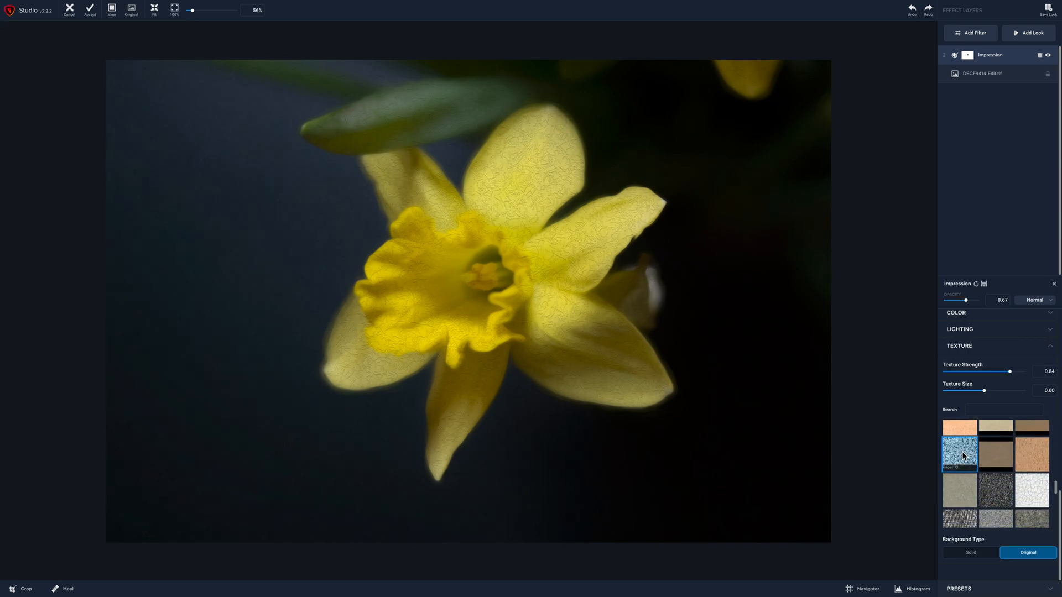
{"action": "left_click", "coordinate": [995, 490]}
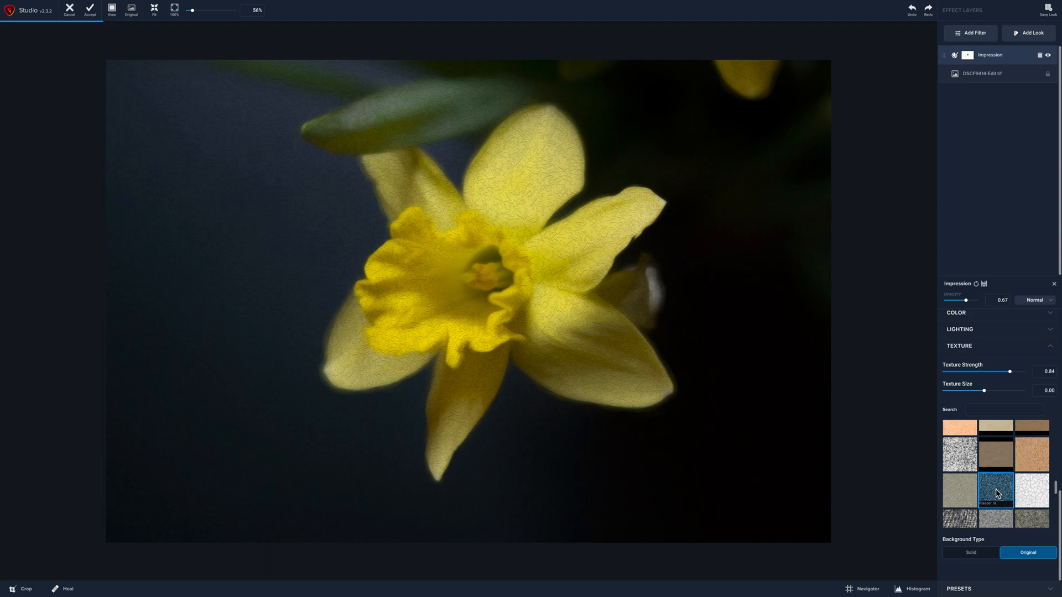
{"action": "left_click", "coordinate": [1032, 492]}
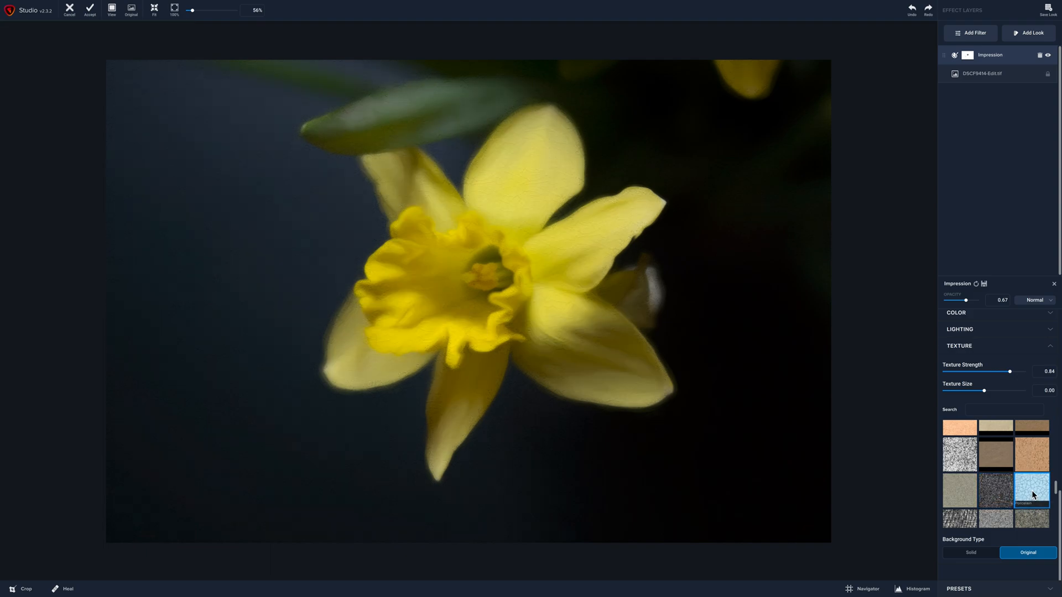
{"action": "scroll", "coordinate": [1032, 494], "scroll_direction": "down", "scroll_amount": 10}
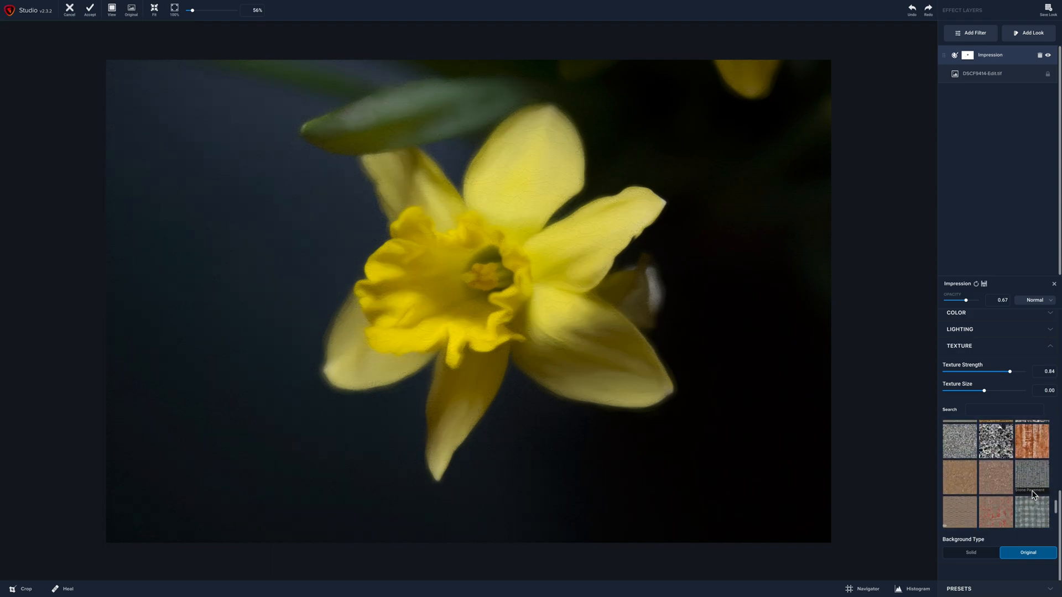
{"action": "scroll", "coordinate": [1032, 494], "scroll_direction": "up", "scroll_amount": 5}
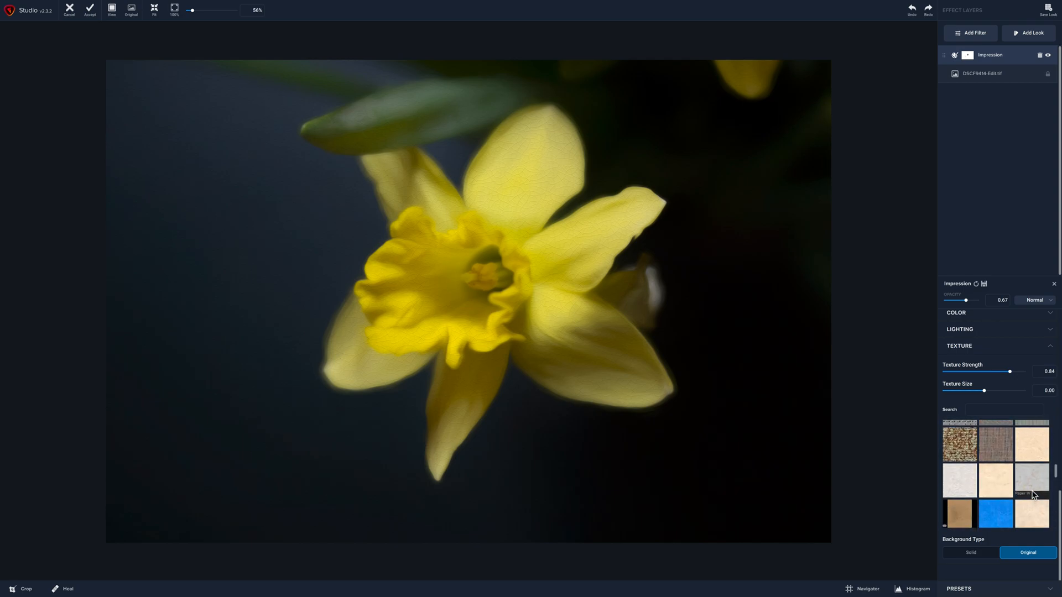
Choose the cream paper texture next to the brown woven one and accept the edit to return to Lightroom Classic
{"action": "left_click", "coordinate": [1029, 443]}
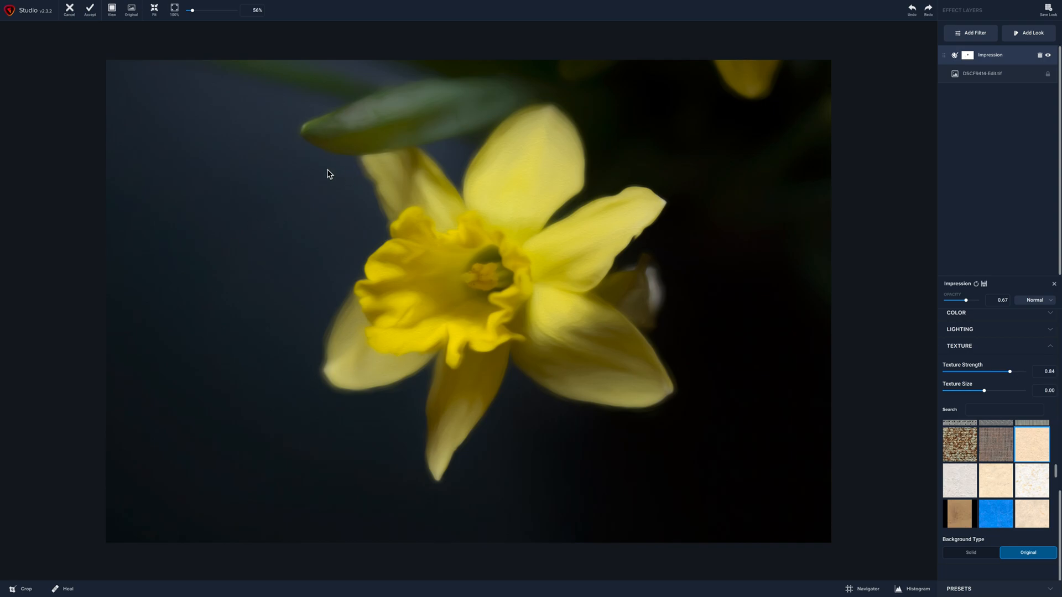
{"action": "left_click", "coordinate": [91, 14]}
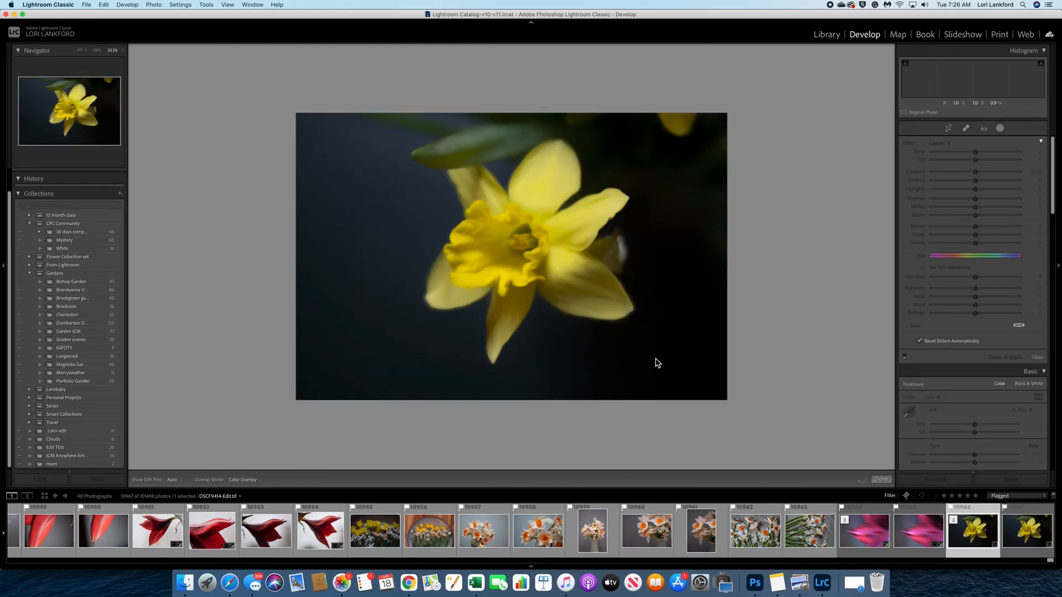
Compare the edited daffodil DSCF9414-Edit.tif with the original DSCF9414.RAF at a closer zoom
{"action": "key", "text": "super+equal"}
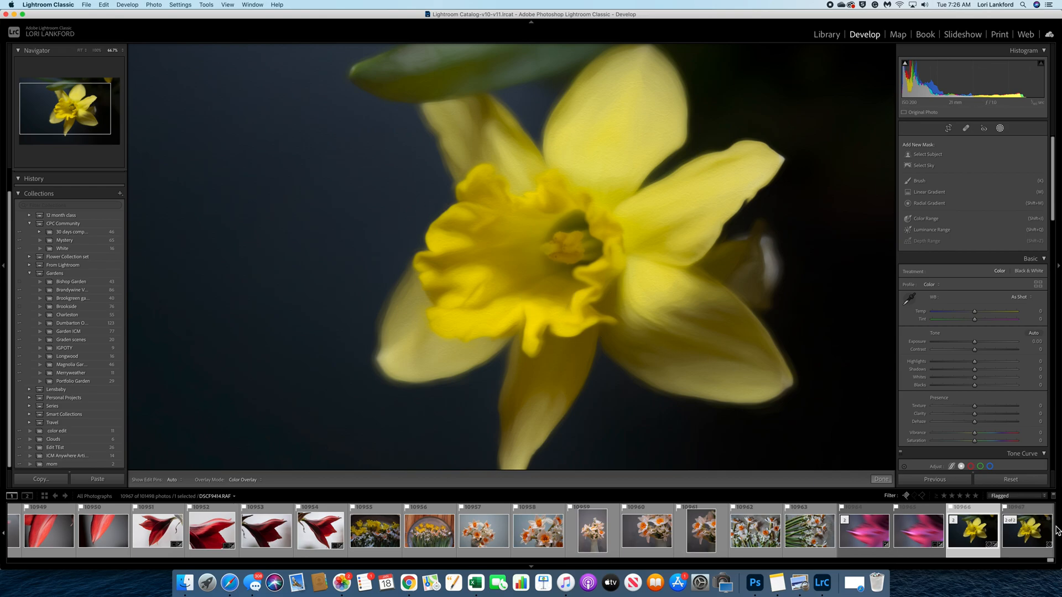
{"action": "left_click", "coordinate": [1028, 535]}
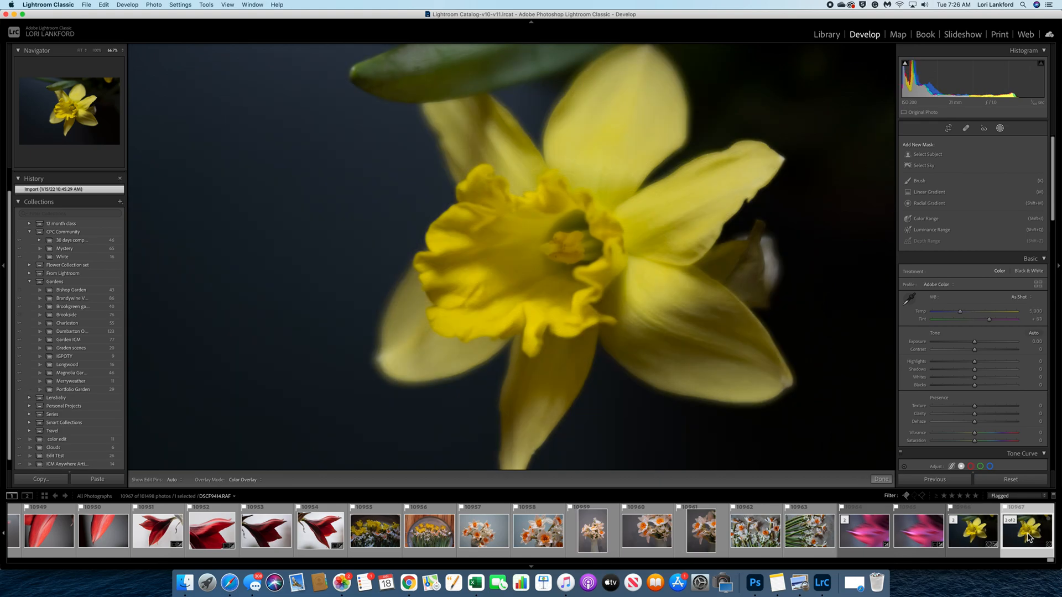
{"action": "left_click", "coordinate": [973, 532]}
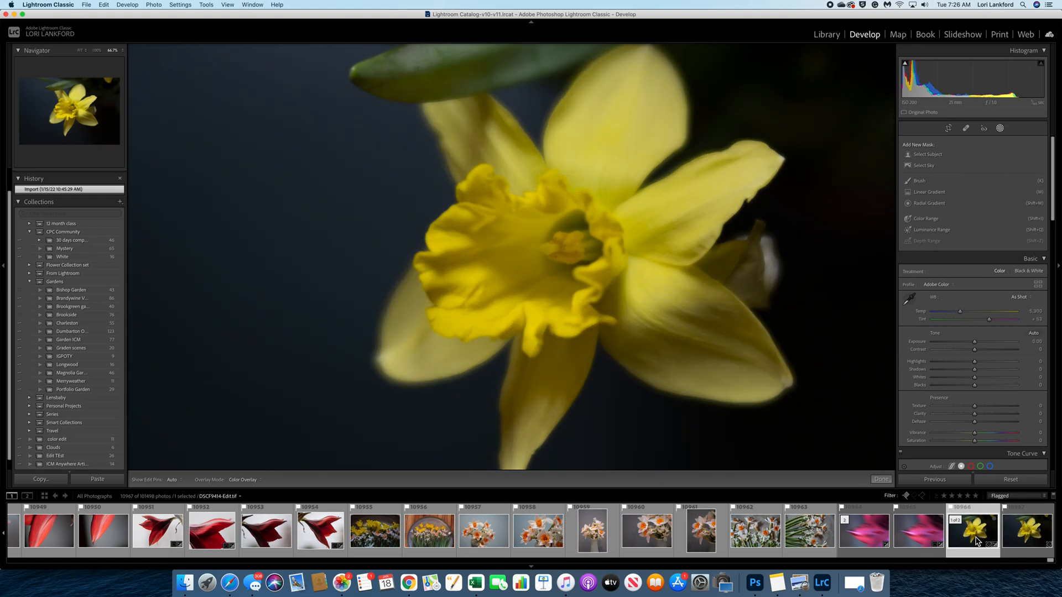
{"action": "left_click", "coordinate": [662, 250]}
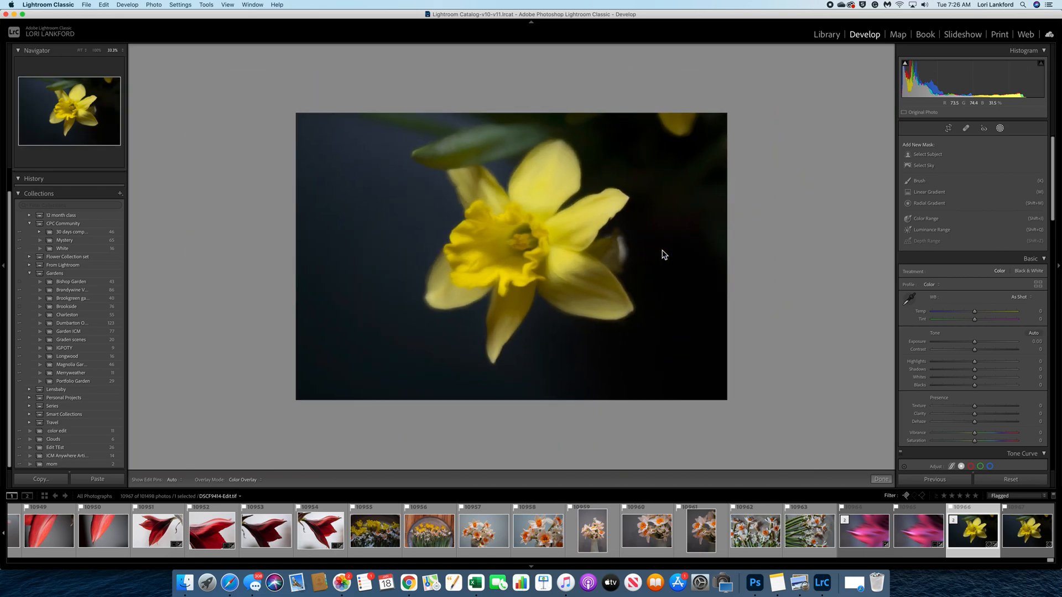